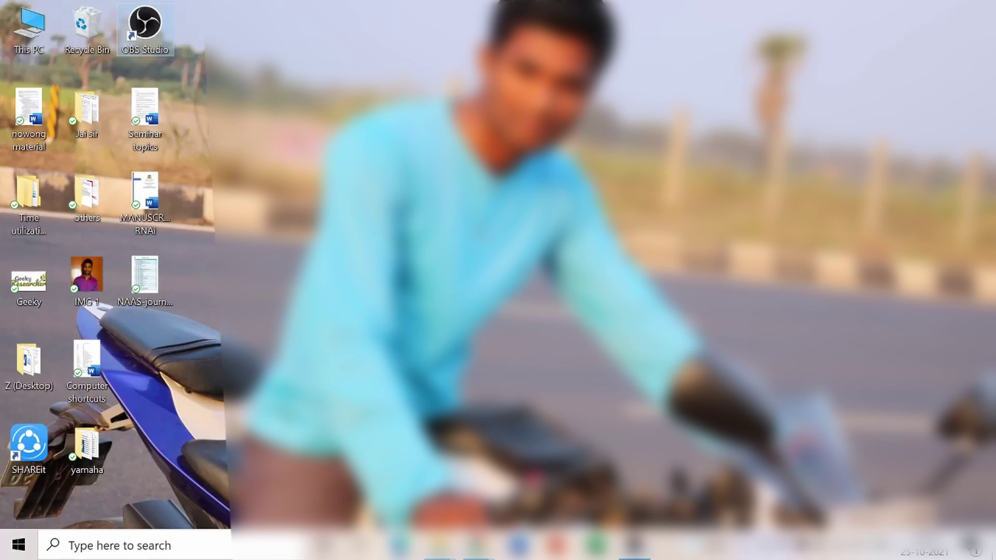
# Look through the ITS sequence files folder, then return to the fungalsamplessequencingreports folder of five MID reports
pyautogui.moveTo(439, 544)
pyautogui.click(467, 467)
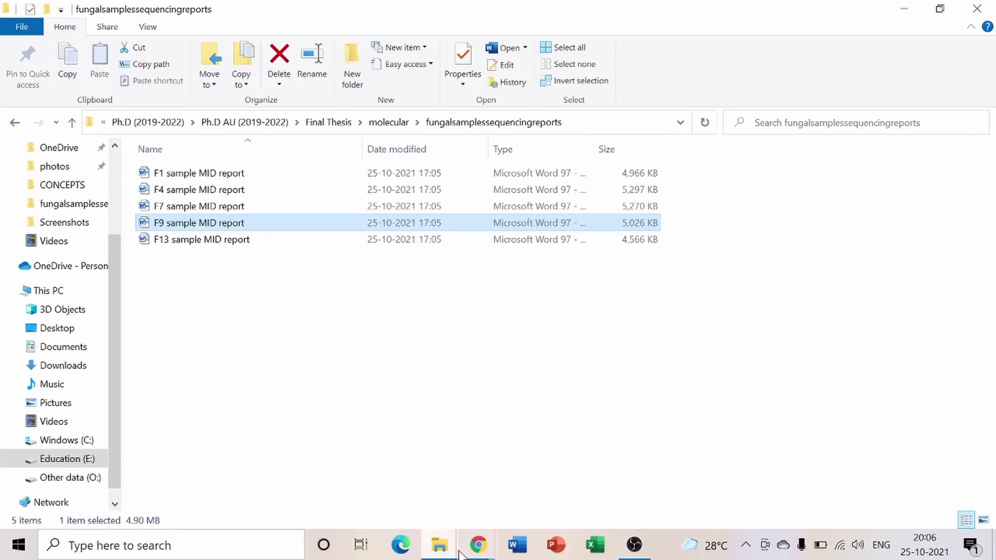
pyautogui.click(439, 545)
pyautogui.click(707, 434)
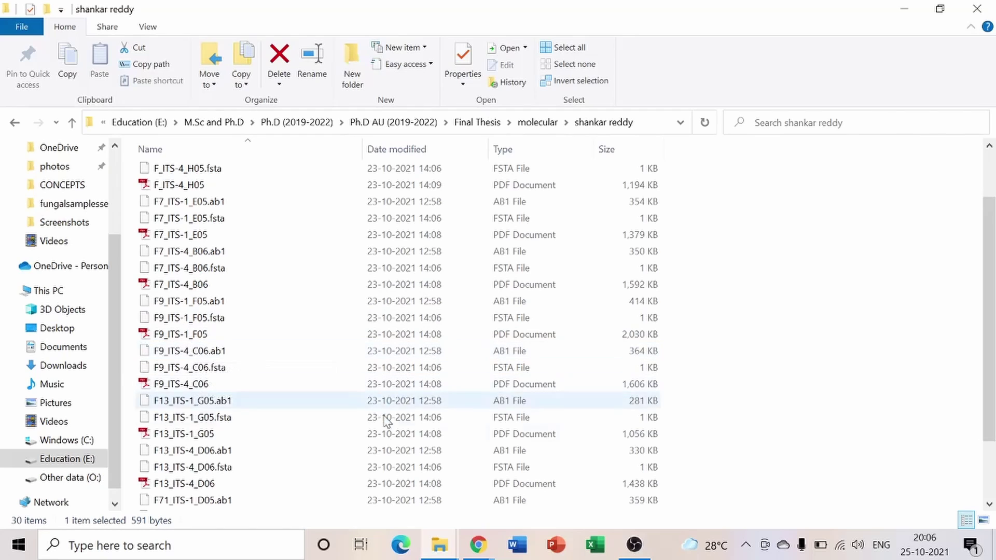
pyautogui.scroll(-2, 337, 269)
pyautogui.scroll(3, 350, 253)
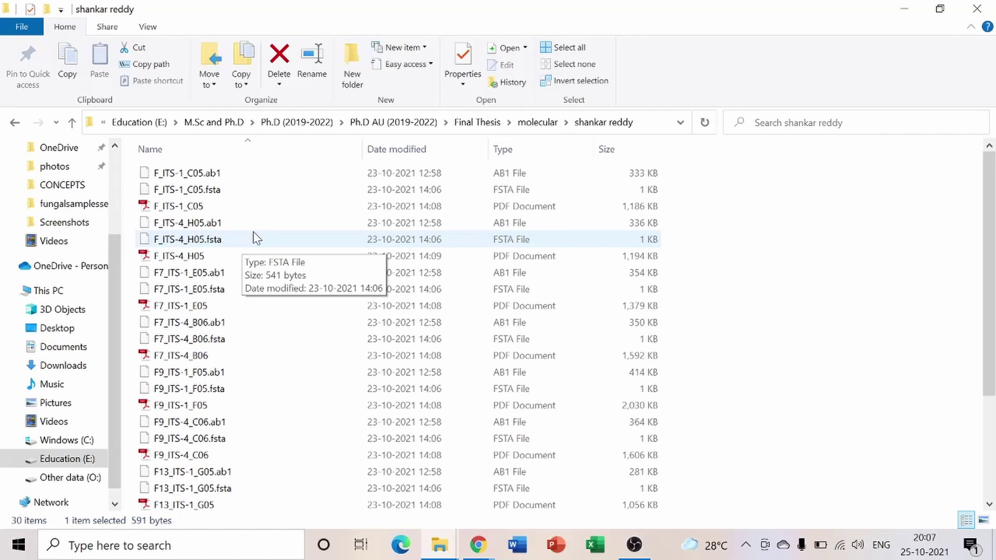
pyautogui.click(440, 544)
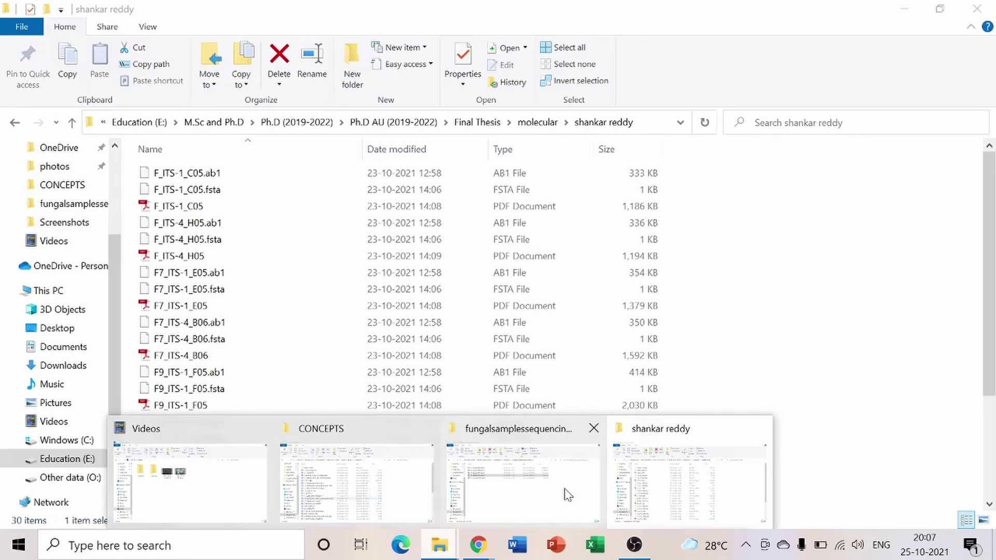
pyautogui.click(568, 495)
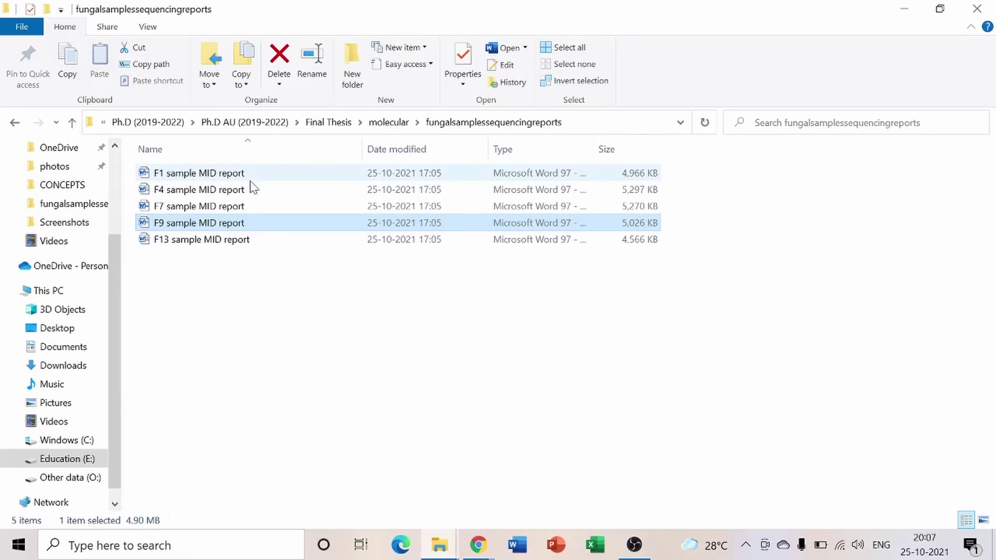
# Read the F9 MID report down to its Results, highlight F9 (Fusarium culmorum), and close Word
pyautogui.doubleClick(240, 224)
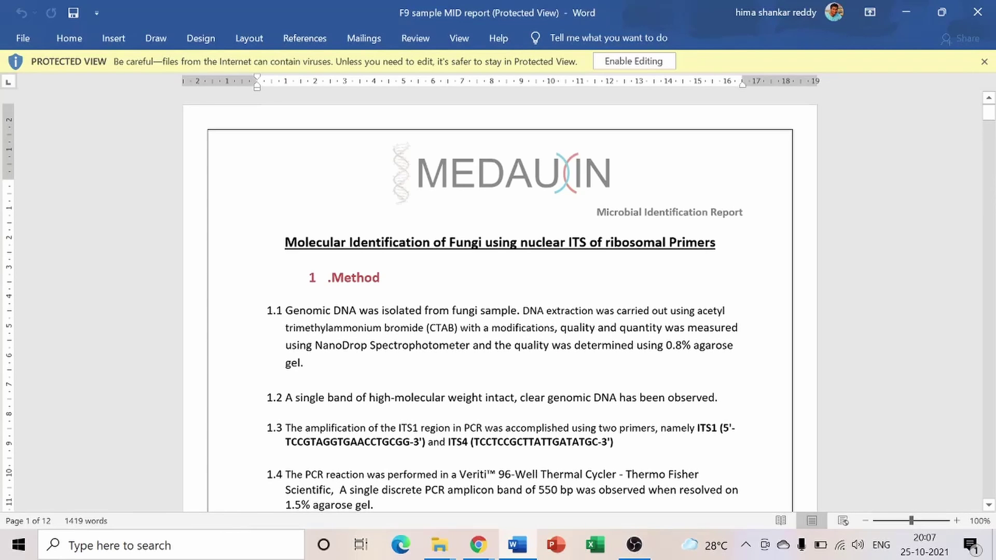
pyautogui.scroll(-15, 496, 386)
pyautogui.scroll(15, 495, 387)
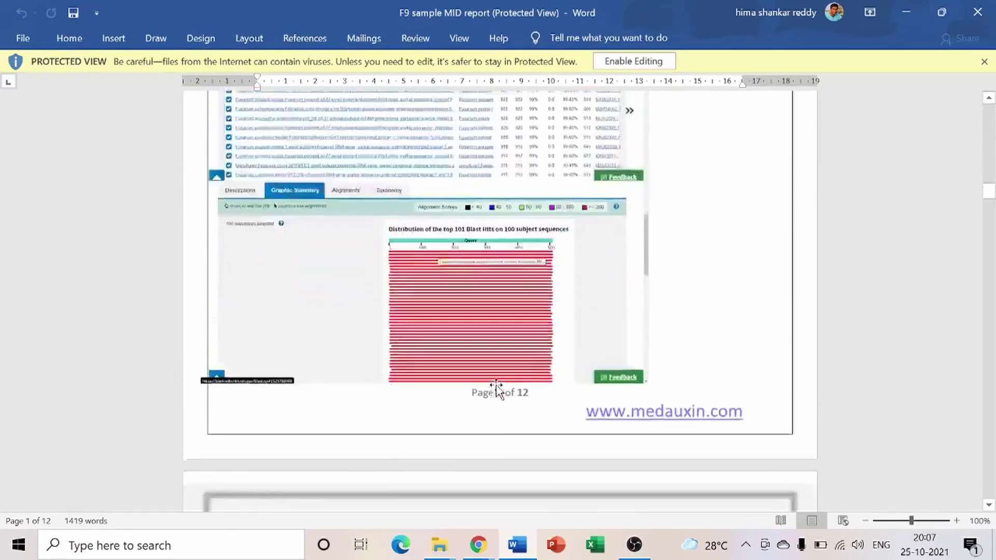
pyautogui.scroll(-2, 495, 387)
pyautogui.scroll(6, 496, 384)
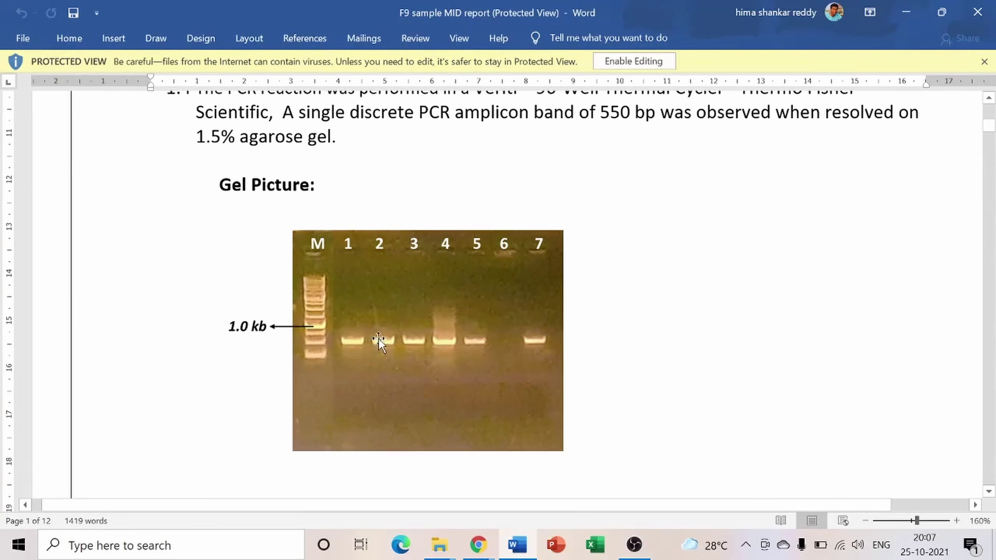
pyautogui.scroll(-4, 506, 357)
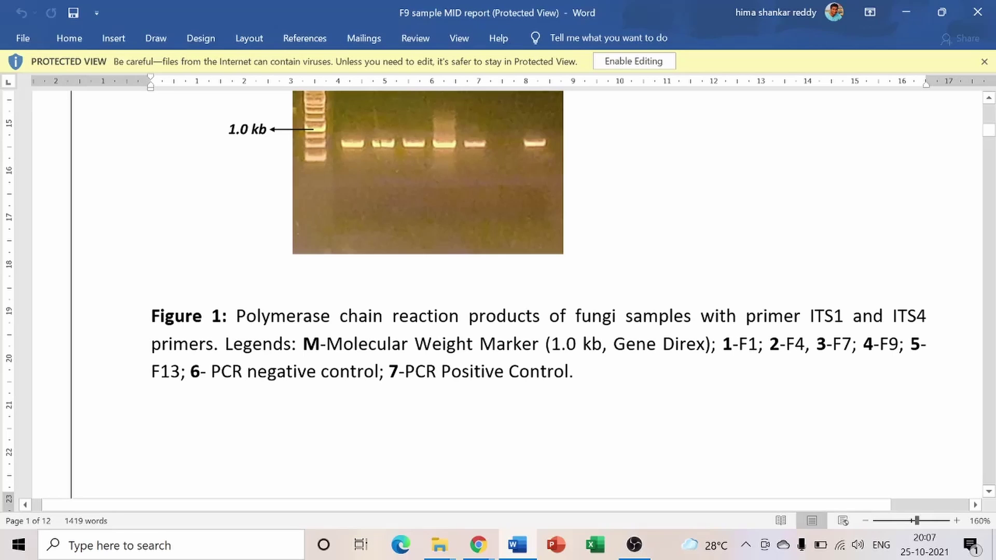
pyautogui.scroll(4, 537, 356)
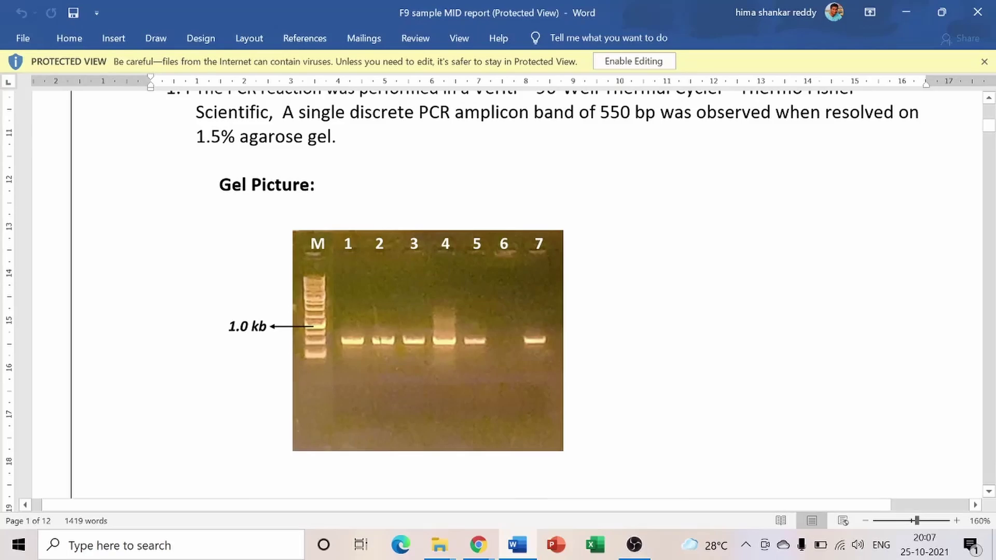
pyautogui.keyDown('ctrl'); pyautogui.scroll(-5, 498, 290); pyautogui.keyUp('ctrl')
pyautogui.scroll(-15, 498, 291)
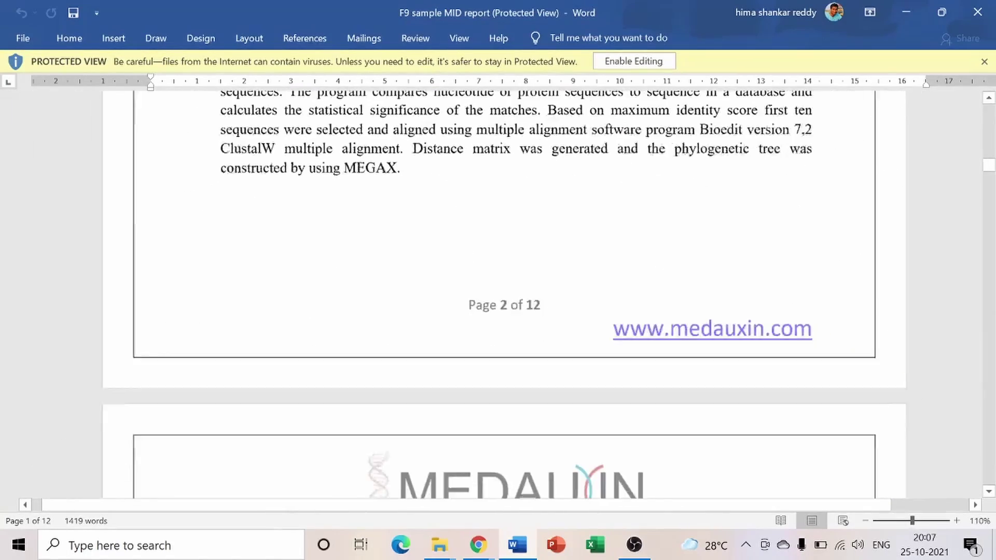
pyautogui.keyDown('ctrl'); pyautogui.scroll(-3, 589, 329); pyautogui.keyUp('ctrl')
pyautogui.scroll(-10, 588, 329)
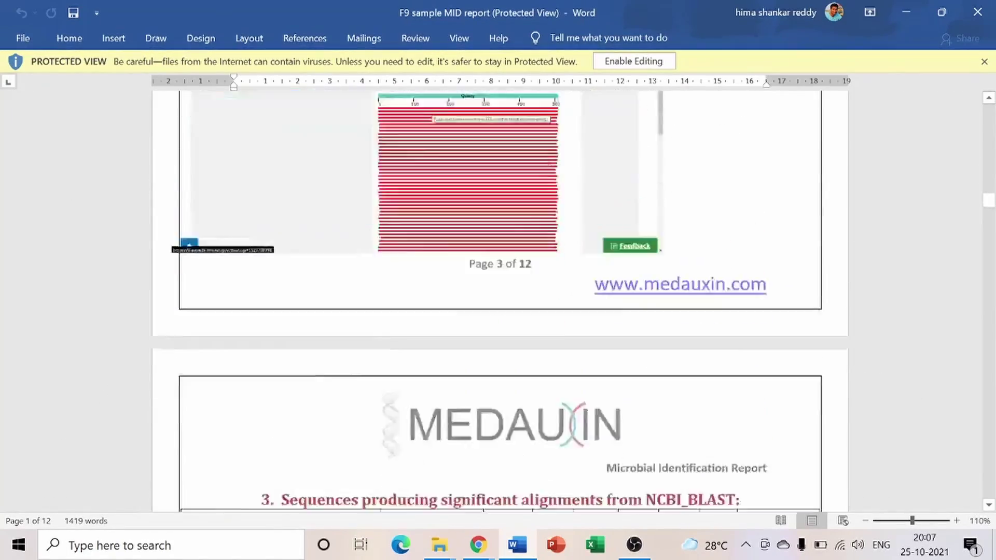
pyautogui.scroll(-15, 498, 301)
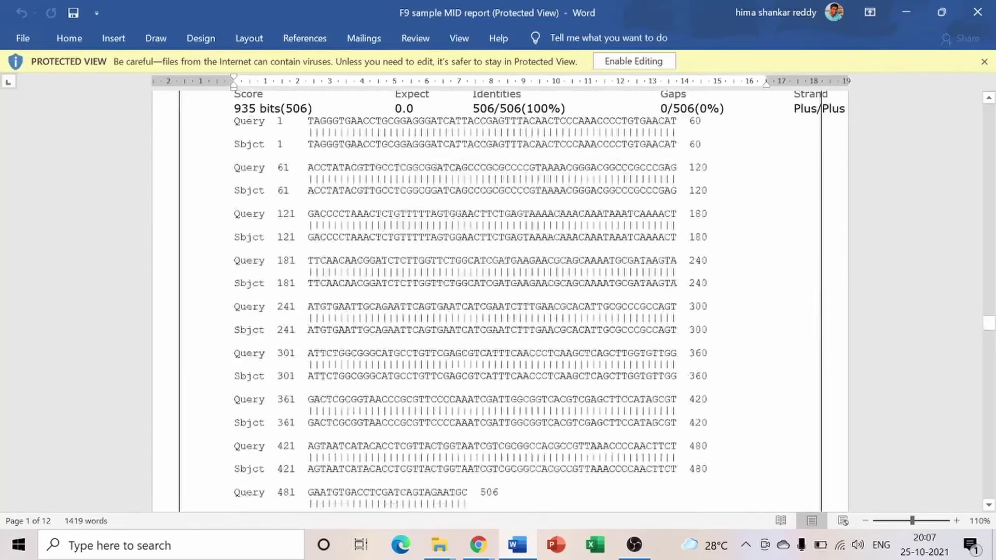
pyautogui.scroll(-20, 573, 322)
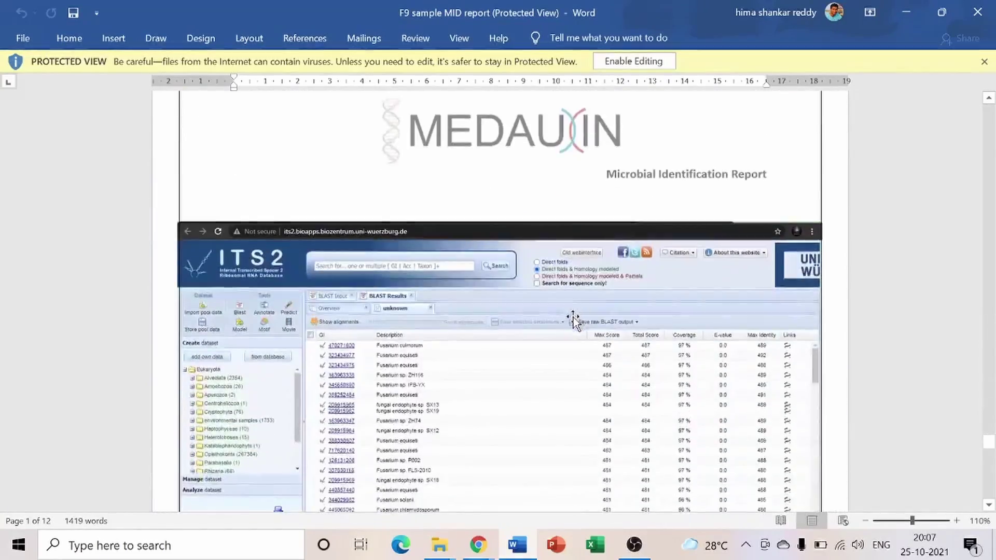
pyautogui.scroll(-10, 573, 319)
pyautogui.scroll(3, 575, 318)
pyautogui.keyDown('ctrl'); pyautogui.scroll(3, 576, 312); pyautogui.keyUp('ctrl')
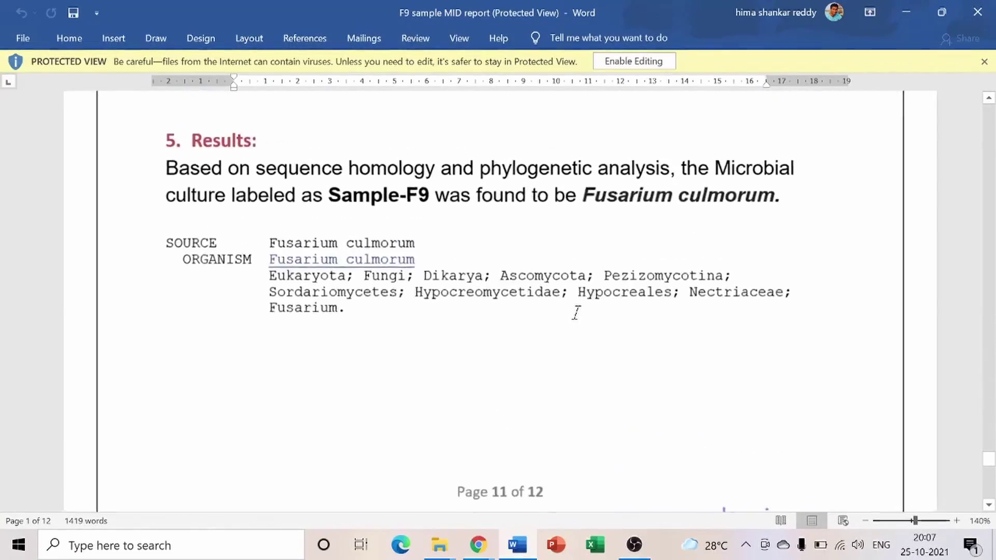
pyautogui.keyDown('ctrl'); pyautogui.scroll(1, 576, 313); pyautogui.keyUp('ctrl')
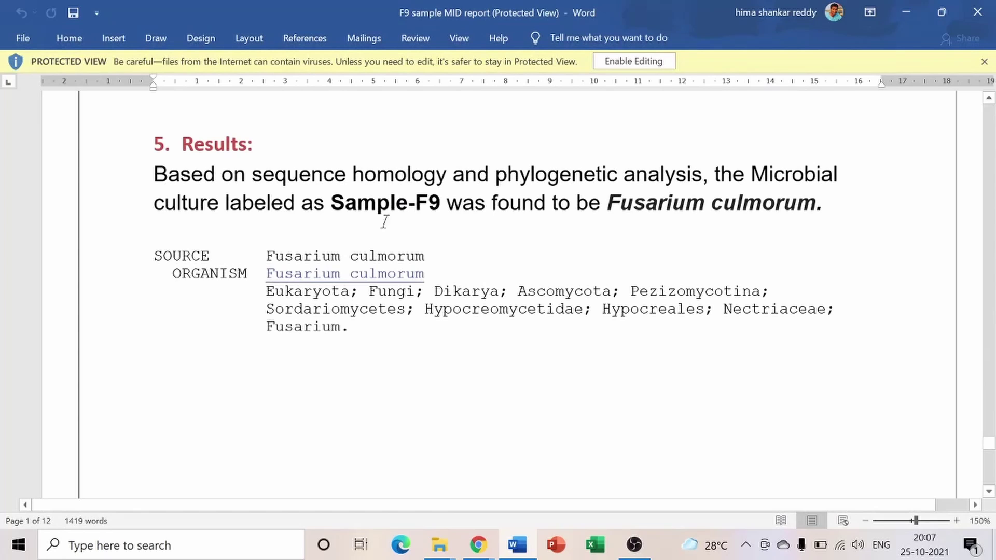
pyautogui.moveTo(415, 203); pyautogui.dragTo(441, 203)
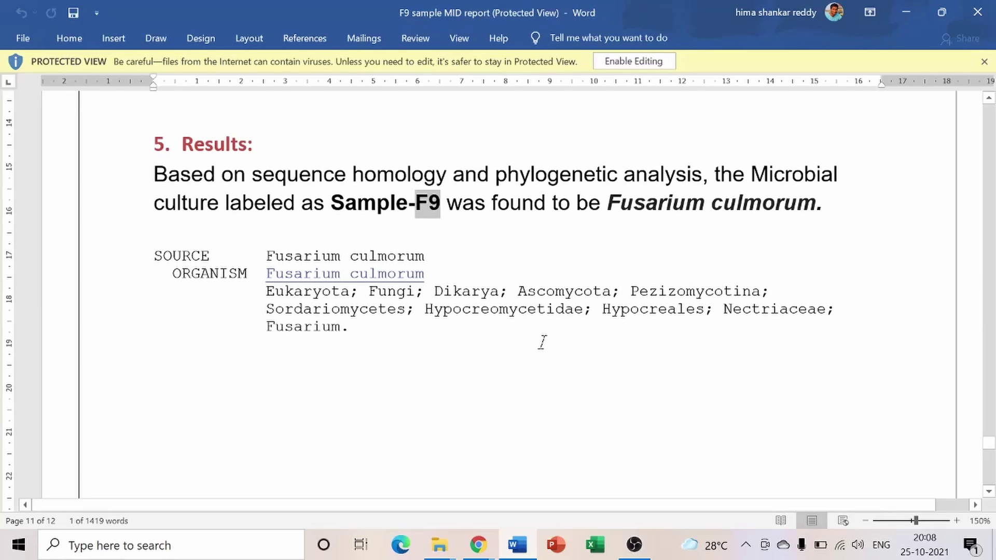
pyautogui.click(979, 12)
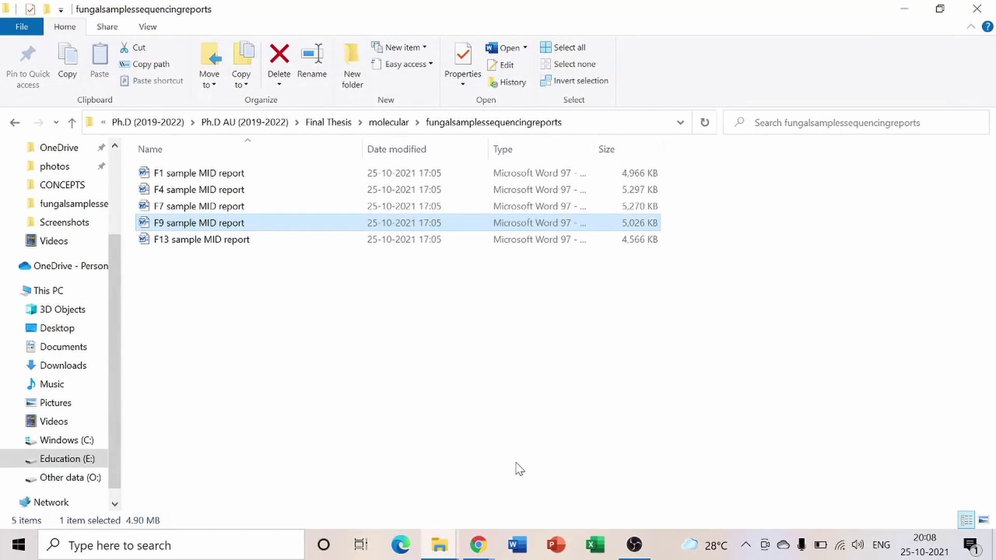
# Close the extra Chrome window and bring the New Tab window forward
pyautogui.click(478, 544)
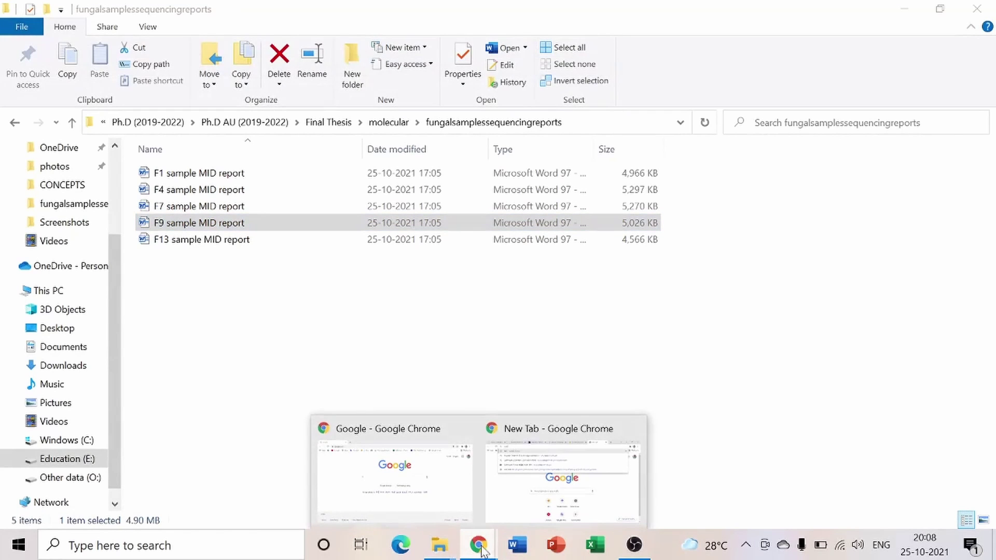
pyautogui.click(461, 425)
pyautogui.click(462, 429)
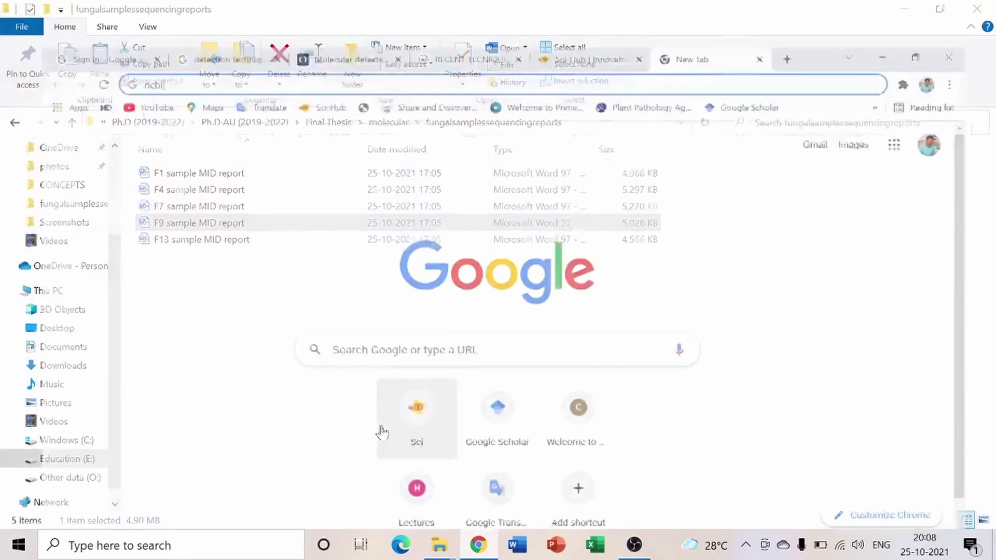
# Search Google for 'ncbi' and open the National Center for Biotechnology Information home page
pyautogui.click(513, 326)
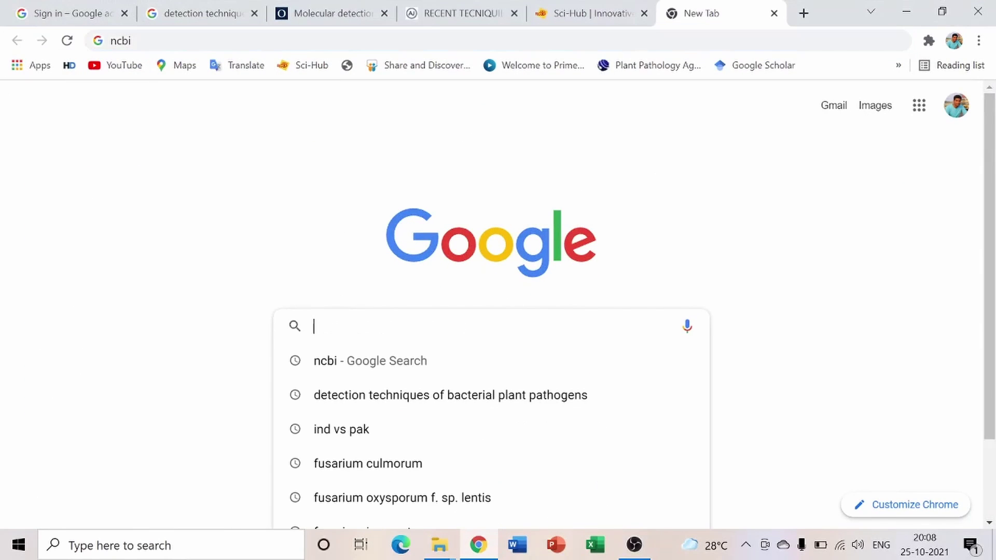
pyautogui.write('ncbi')
pyautogui.press('Return')
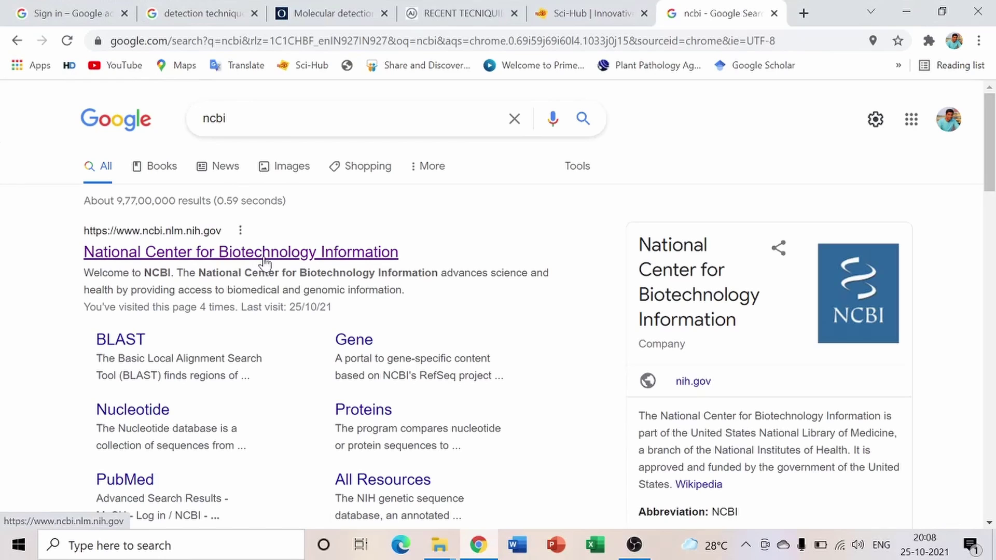
pyautogui.click(267, 258)
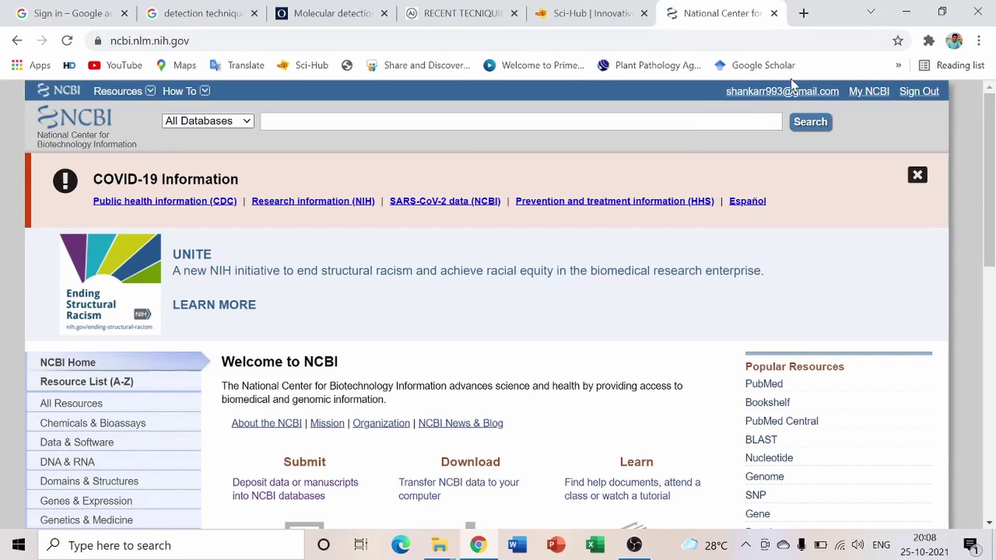
pyautogui.scroll(-5, 441, 307)
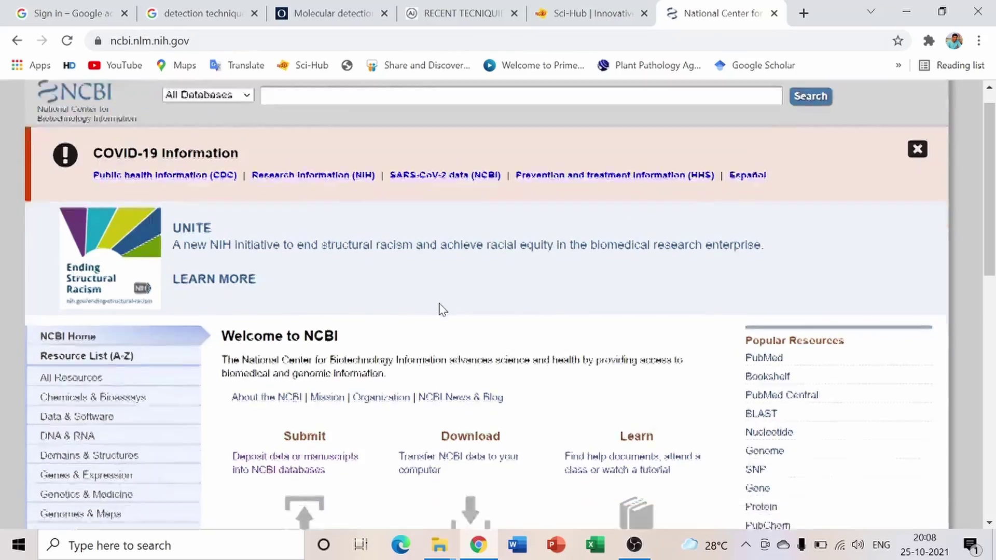
pyautogui.scroll(5, 241, 238)
pyautogui.scroll(-10, 823, 267)
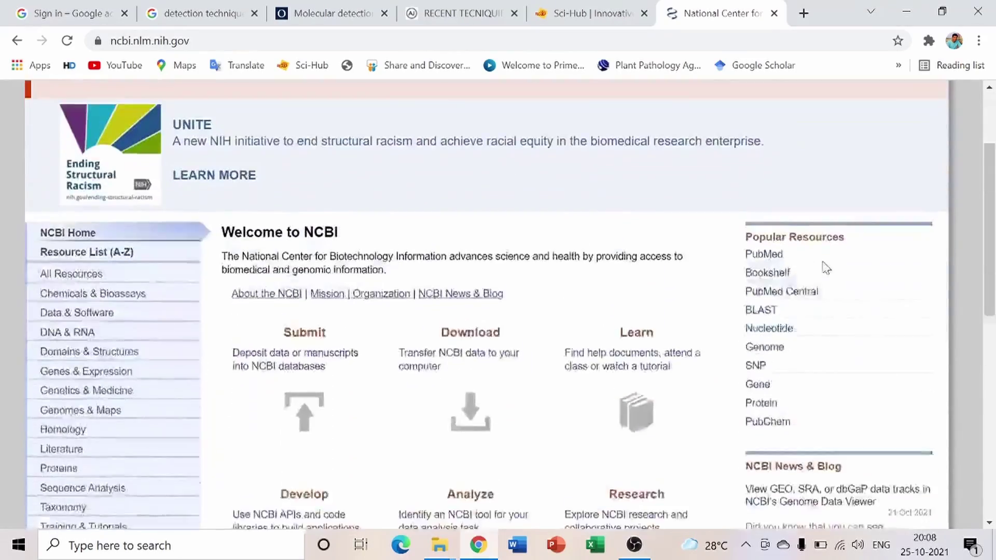
pyautogui.scroll(8, 643, 335)
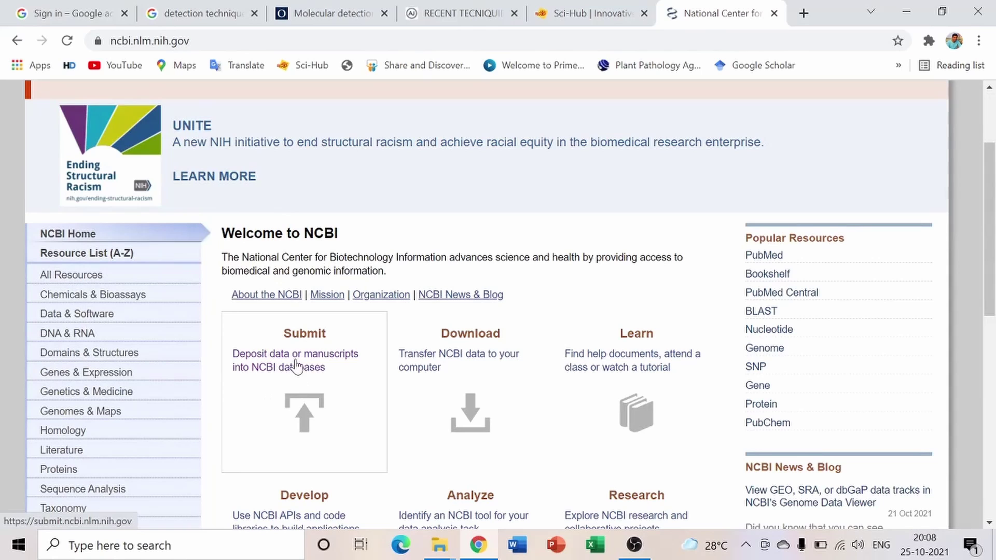
# Go to NCBI's data submission area
pyautogui.click(294, 369)
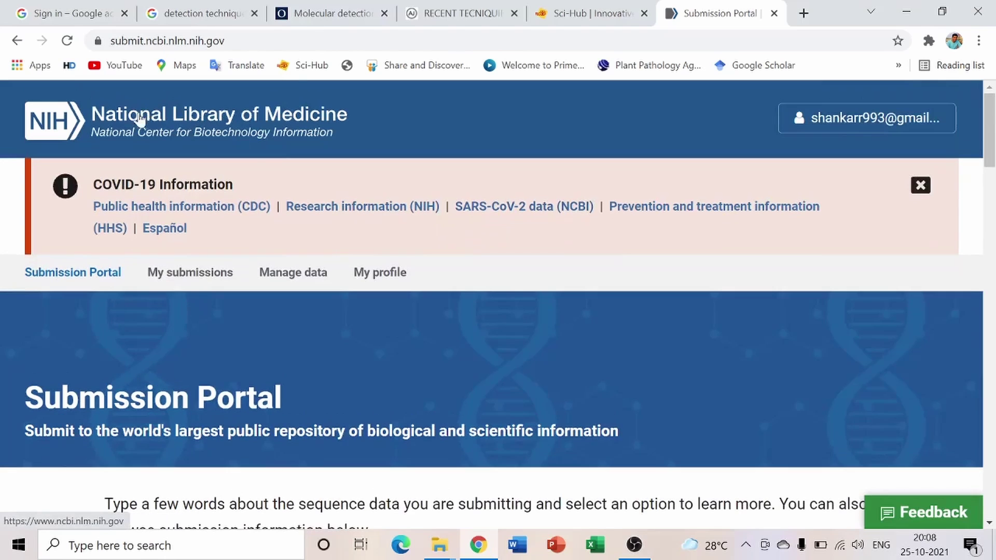
pyautogui.scroll(-7, 553, 258)
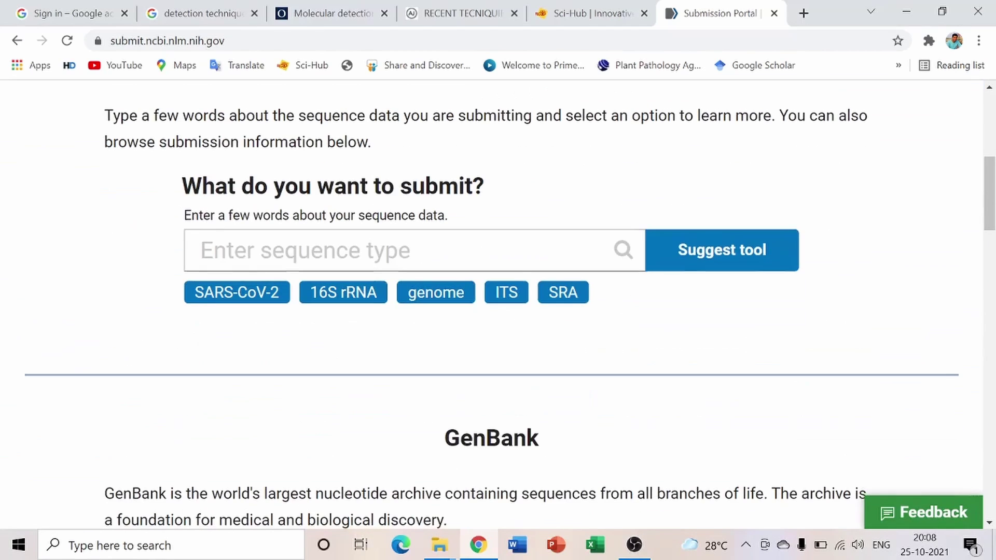
pyautogui.scroll(3, 458, 231)
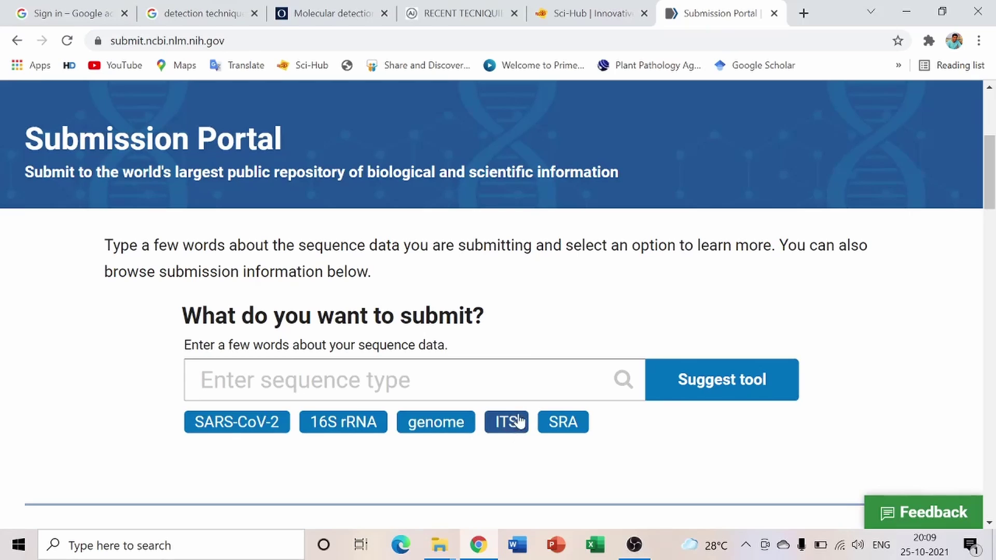
# Choose ITS as the data to submit and open the GenBank suggestion's About GenBank page
pyautogui.click(502, 429)
pyautogui.scroll(-2, 510, 424)
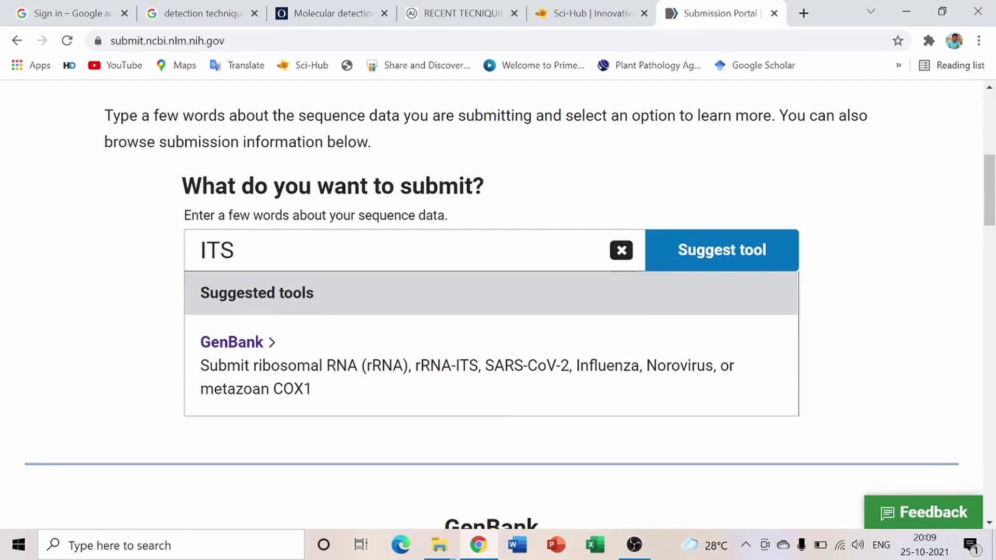
pyautogui.click(233, 348)
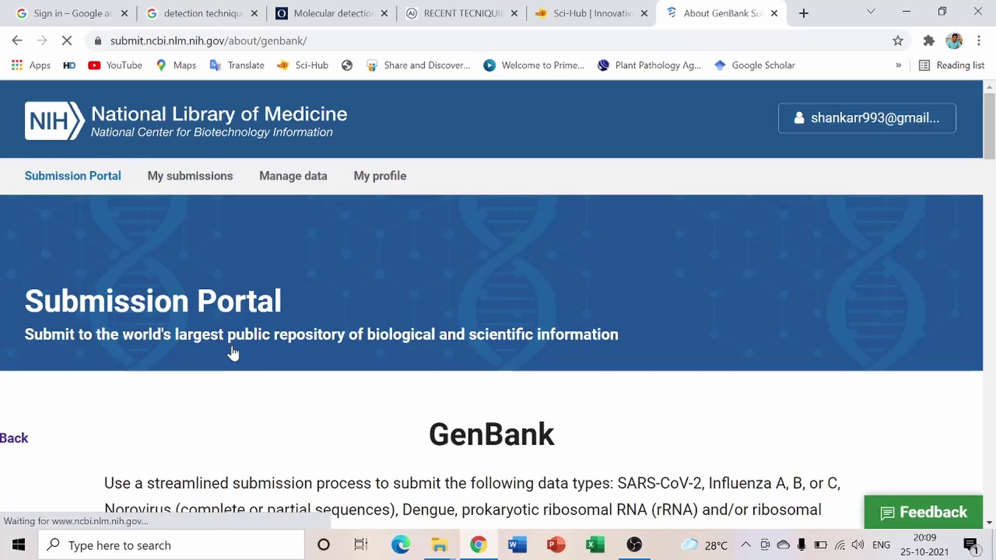
pyautogui.scroll(-10, 413, 272)
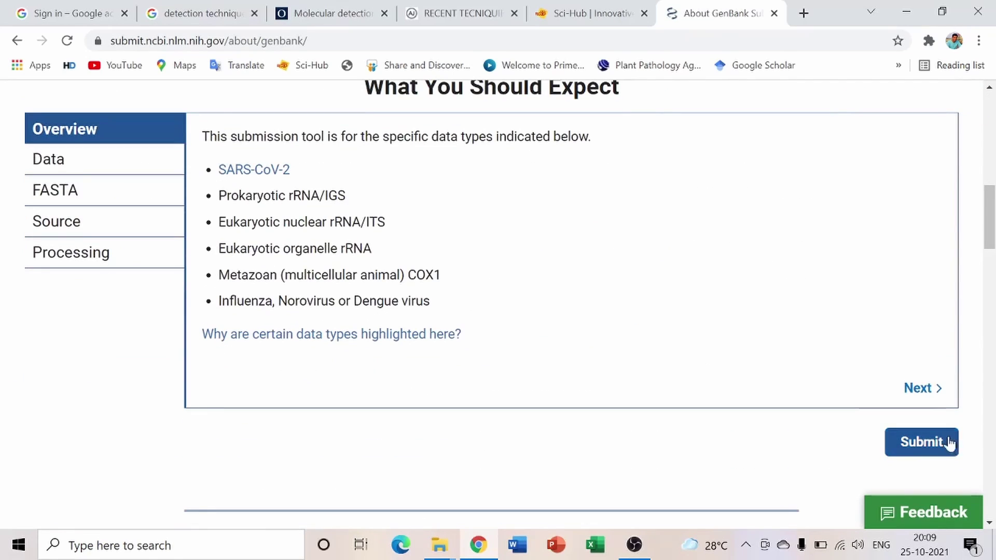
pyautogui.scroll(-1, 571, 322)
pyautogui.scroll(-2, 580, 322)
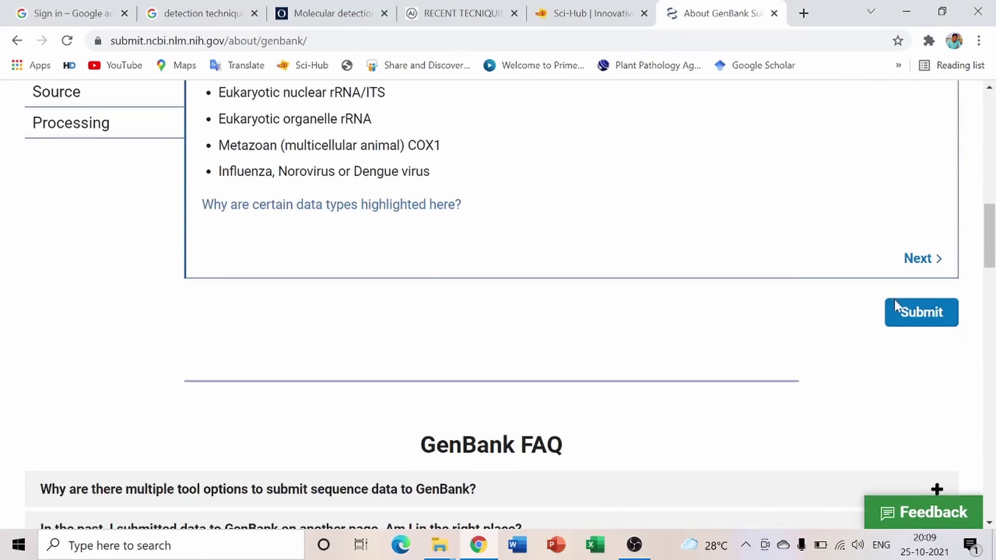
# Submit from About GenBank and review the two Fusarium ITS submissions awaiting processing
pyautogui.click(922, 314)
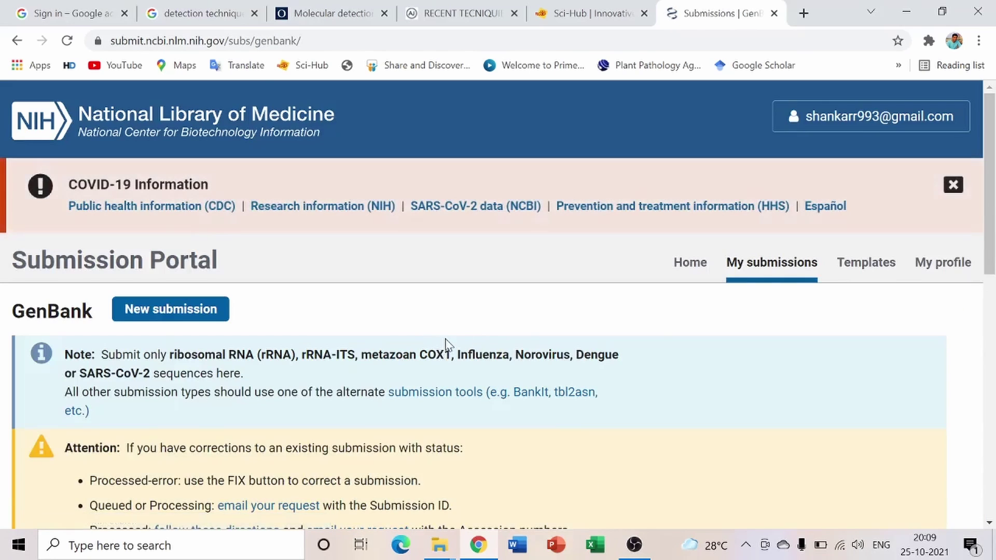
pyautogui.scroll(-8, 446, 345)
pyautogui.scroll(5, 493, 345)
pyautogui.scroll(-4, 489, 349)
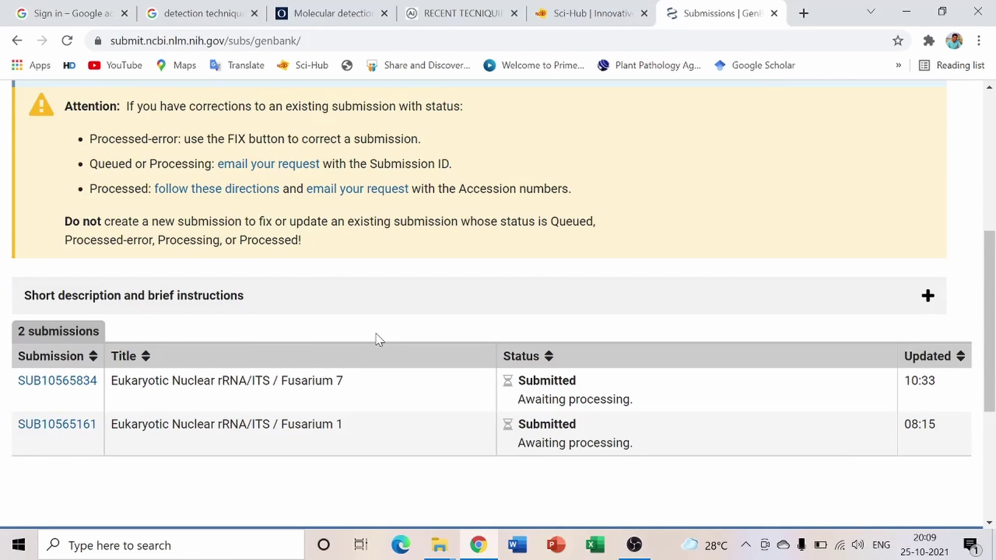
pyautogui.scroll(-3, 380, 340)
pyautogui.scroll(7, 379, 339)
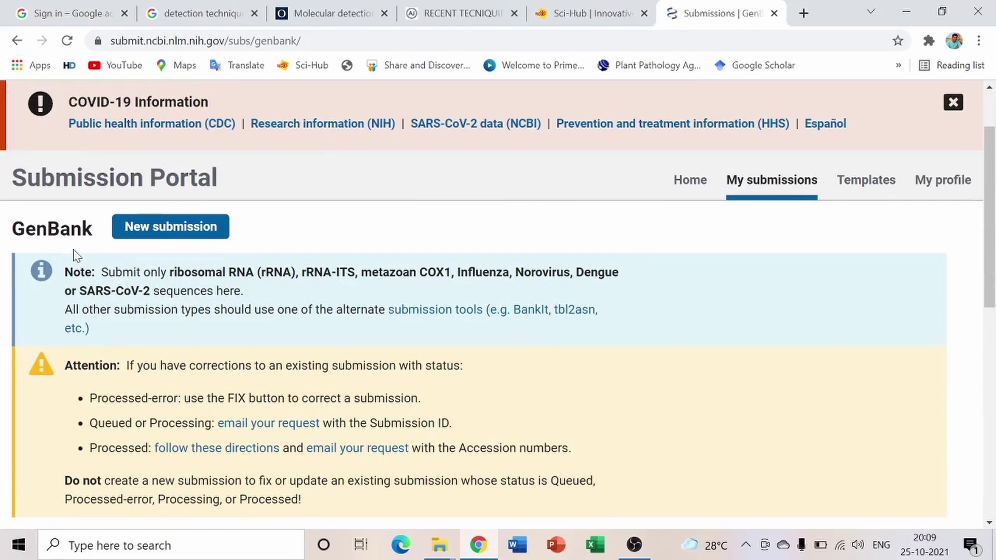
# Start a new submission of type rRNA/ITS, eukaryotic nuclear, containing the rRNA-ITS region
pyautogui.click(188, 234)
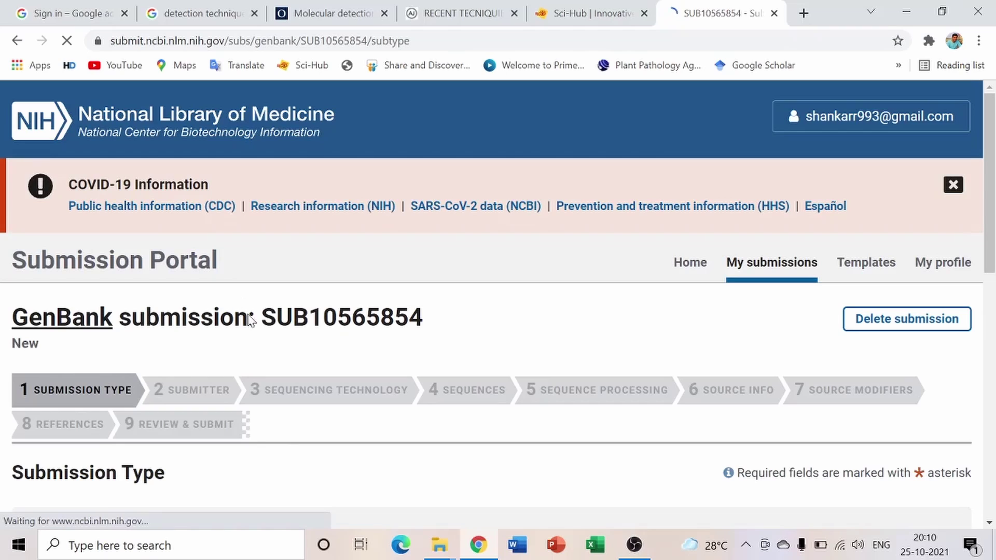
pyautogui.scroll(-2, 147, 363)
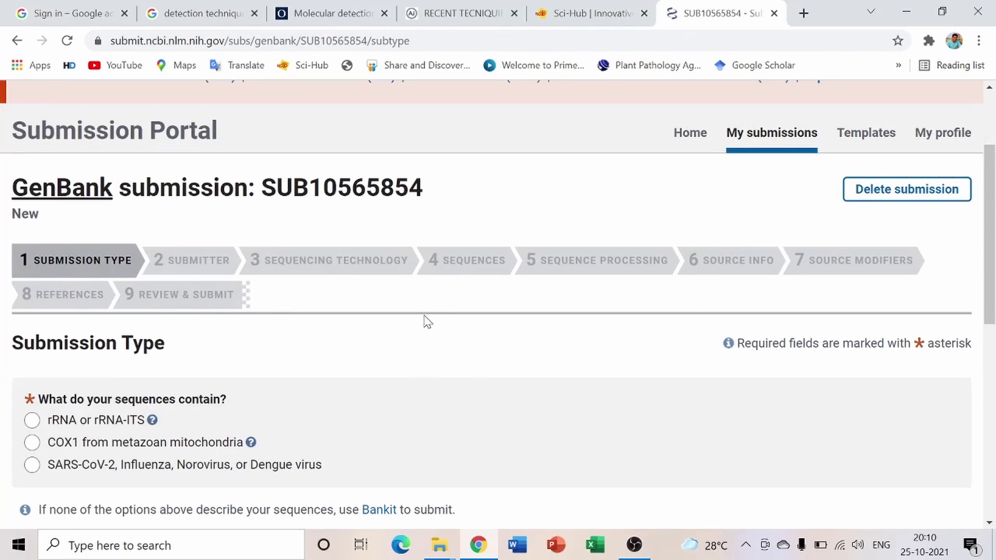
pyautogui.scroll(-3, 425, 320)
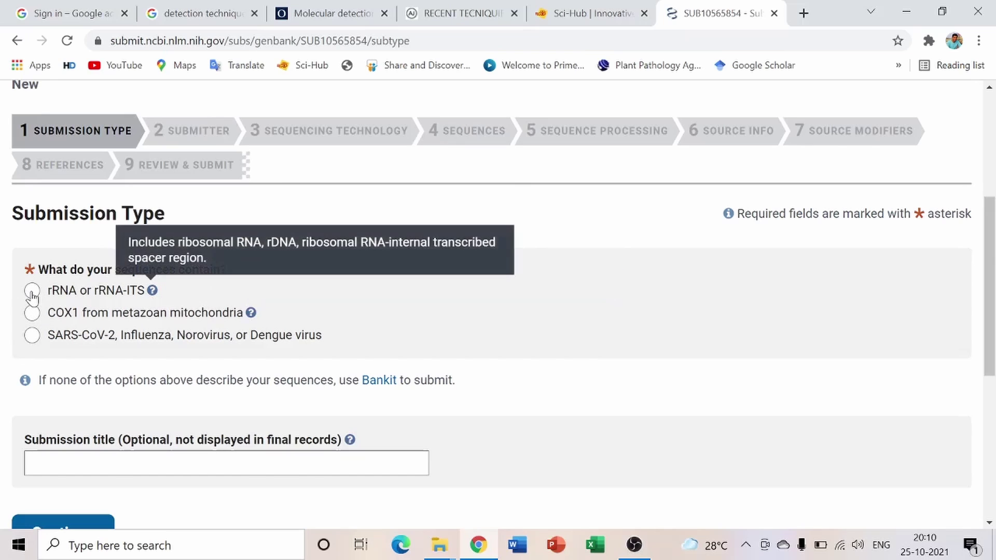
pyautogui.click(31, 290)
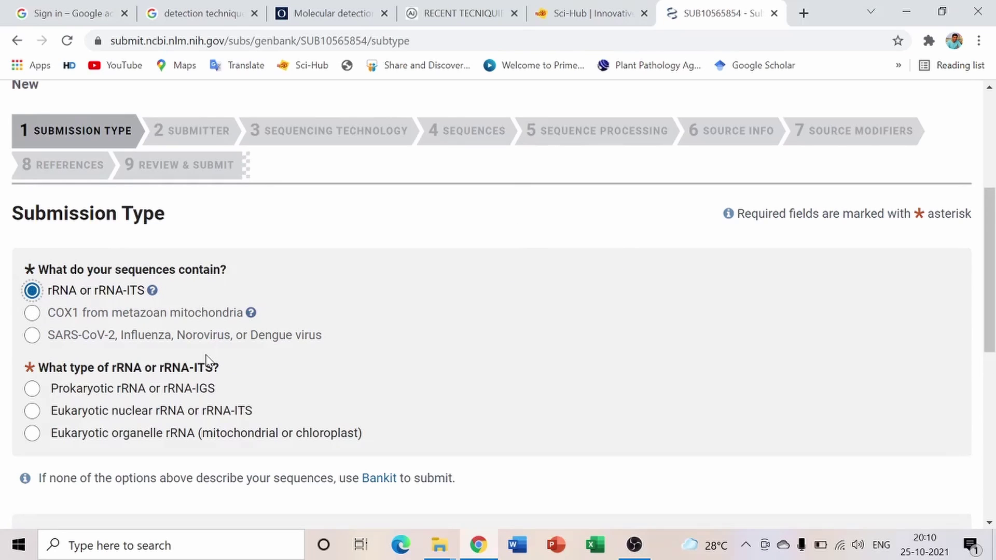
pyautogui.scroll(-2, 150, 316)
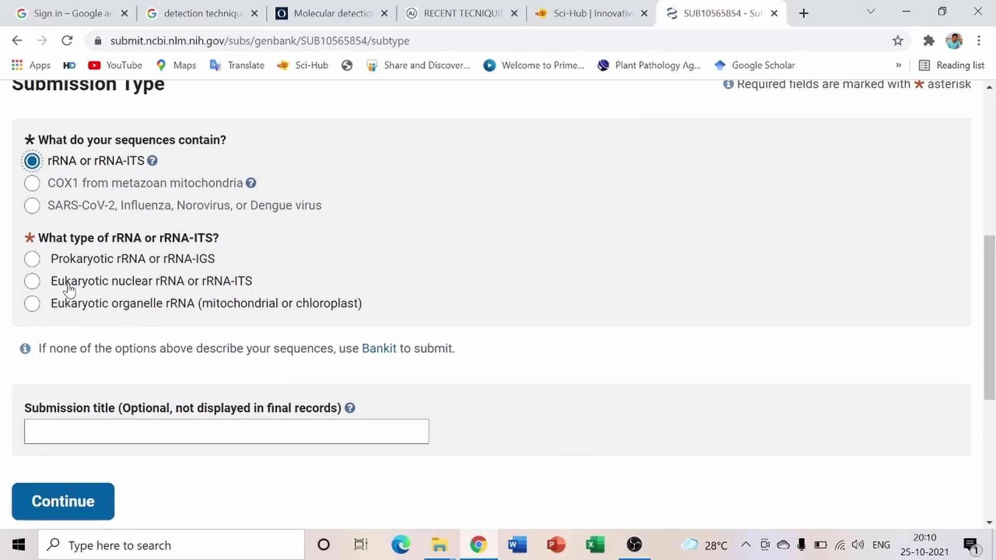
pyautogui.click(32, 282)
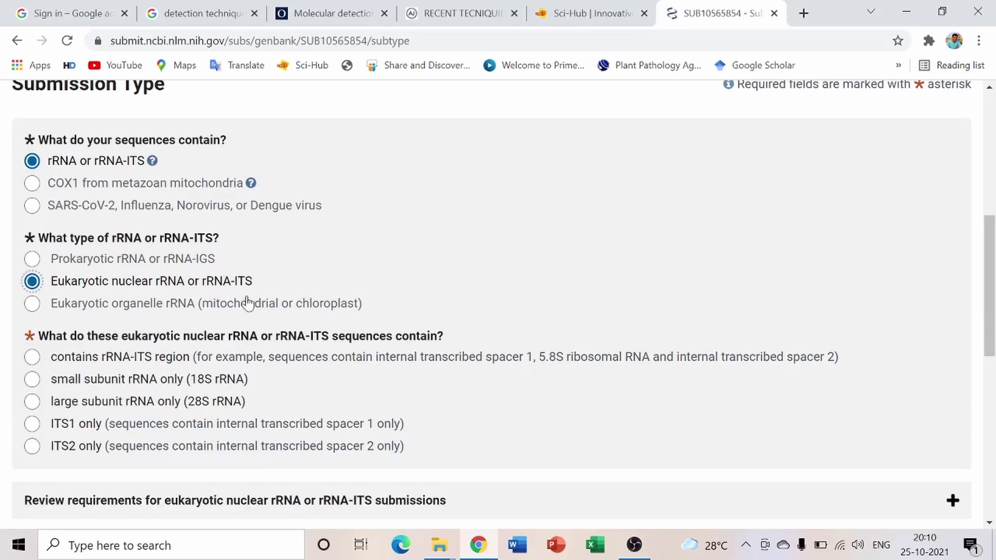
pyautogui.scroll(-1, 162, 409)
pyautogui.scroll(-2, 162, 410)
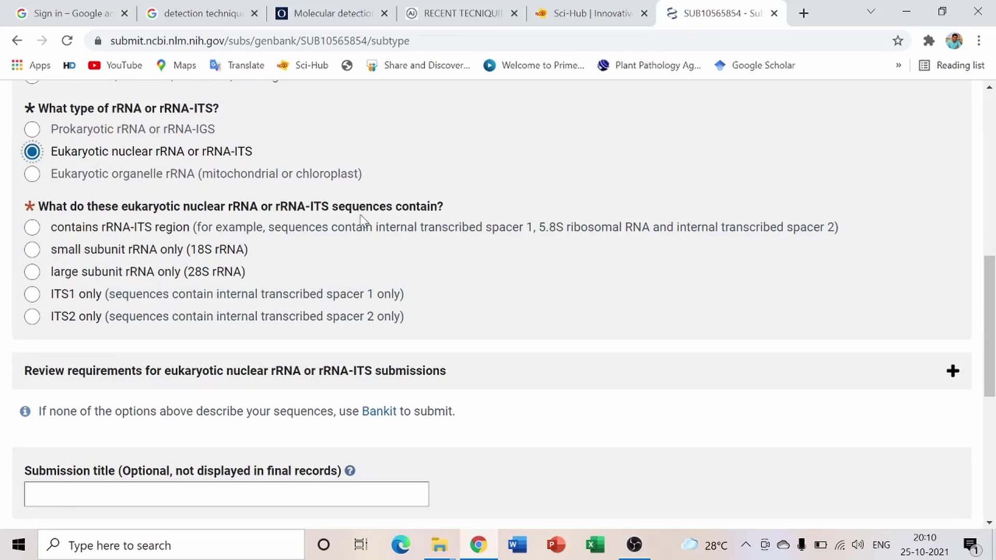
pyautogui.click(30, 230)
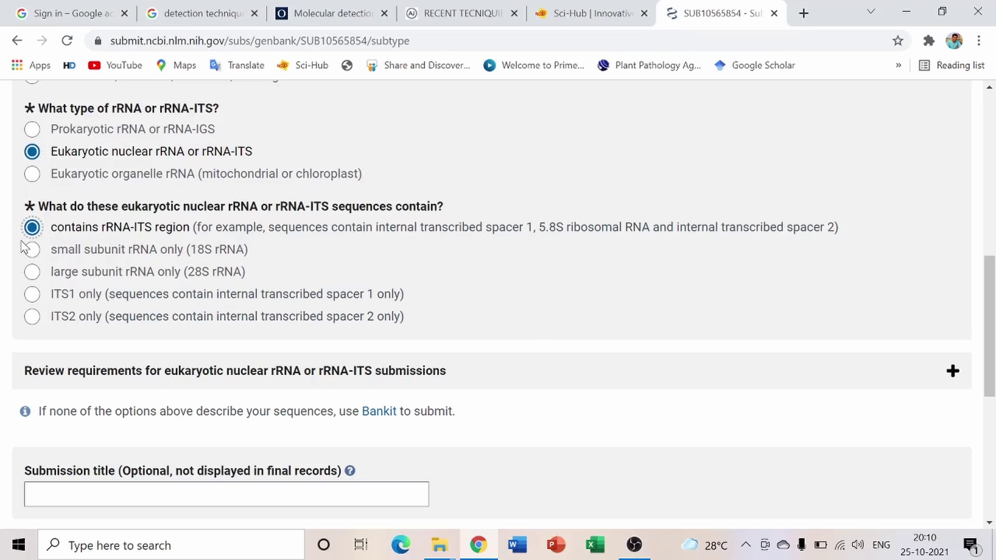
# Title the submission 'fusarium 9' and save the submission type
pyautogui.scroll(-5, 56, 232)
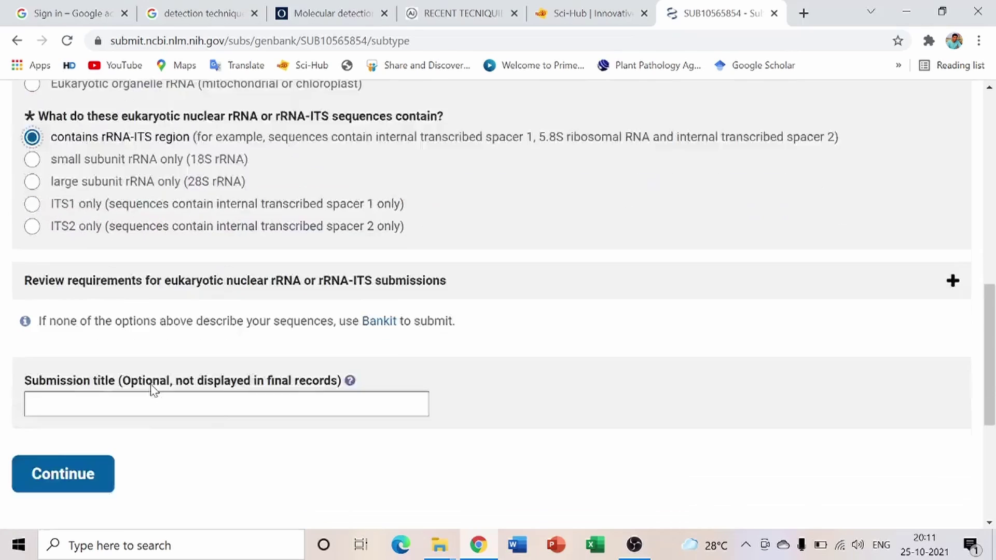
pyautogui.click(77, 234)
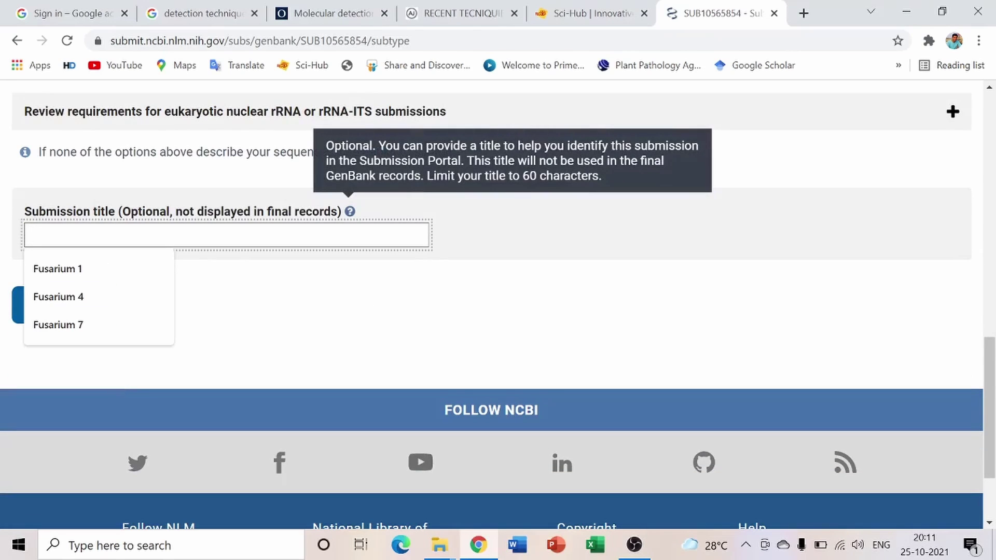
pyautogui.write('fusarium 9')
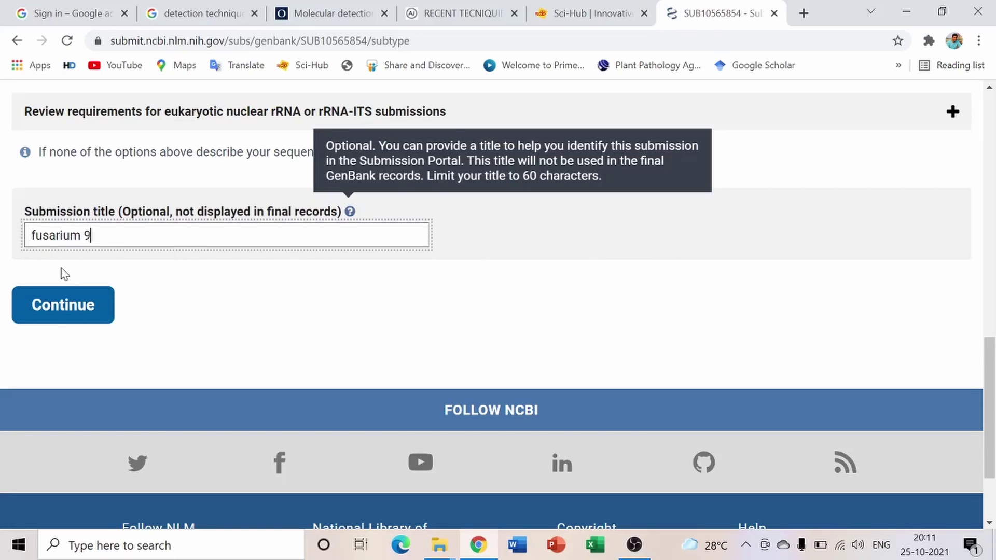
pyautogui.click(68, 306)
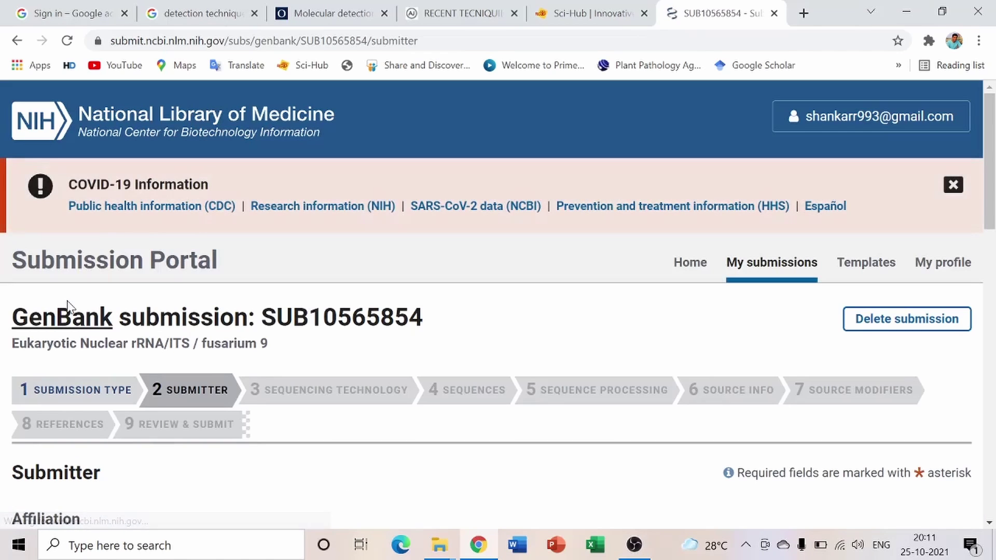
# Add the contact phone number to the submitter details and save them, keeping the profile update on
pyautogui.scroll(-7, 198, 270)
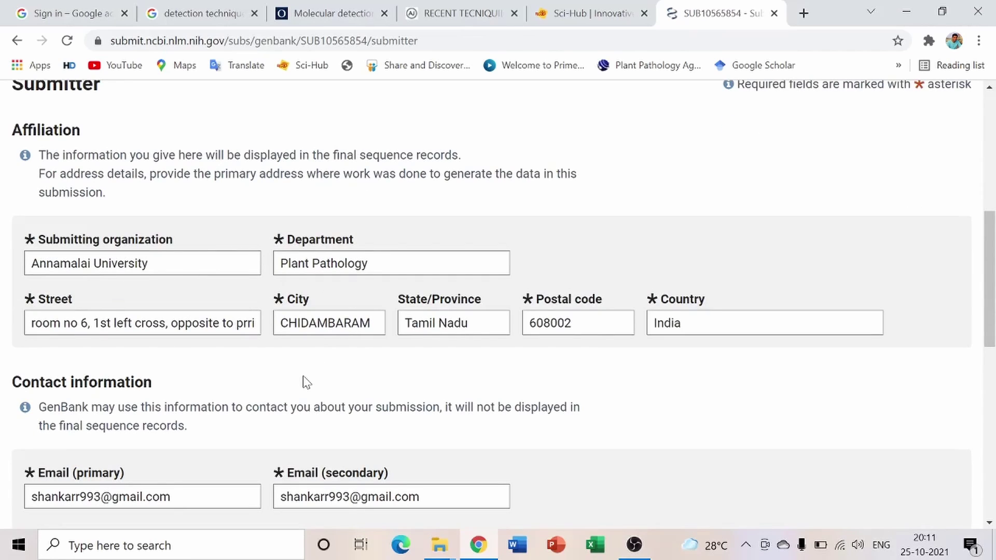
pyautogui.scroll(-7, 304, 382)
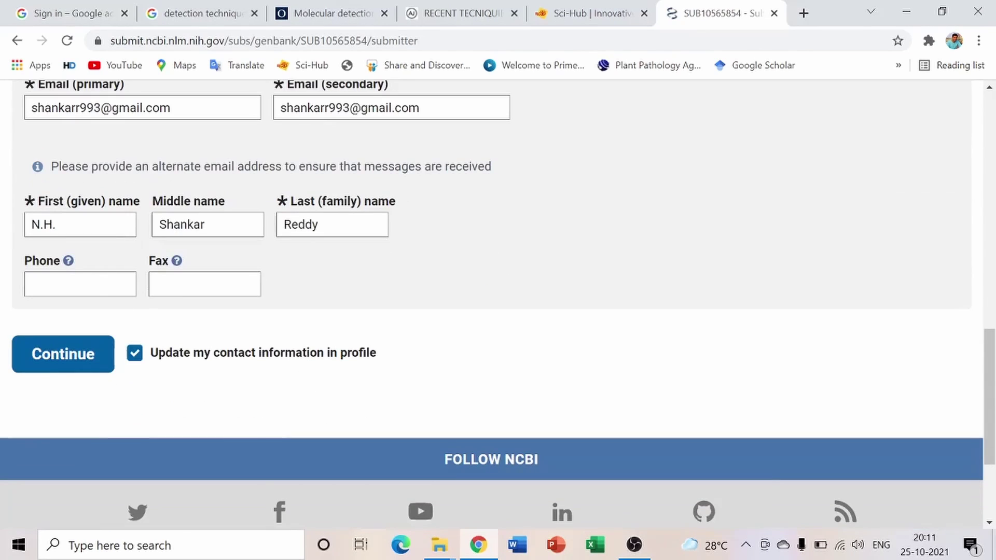
pyautogui.click(80, 285)
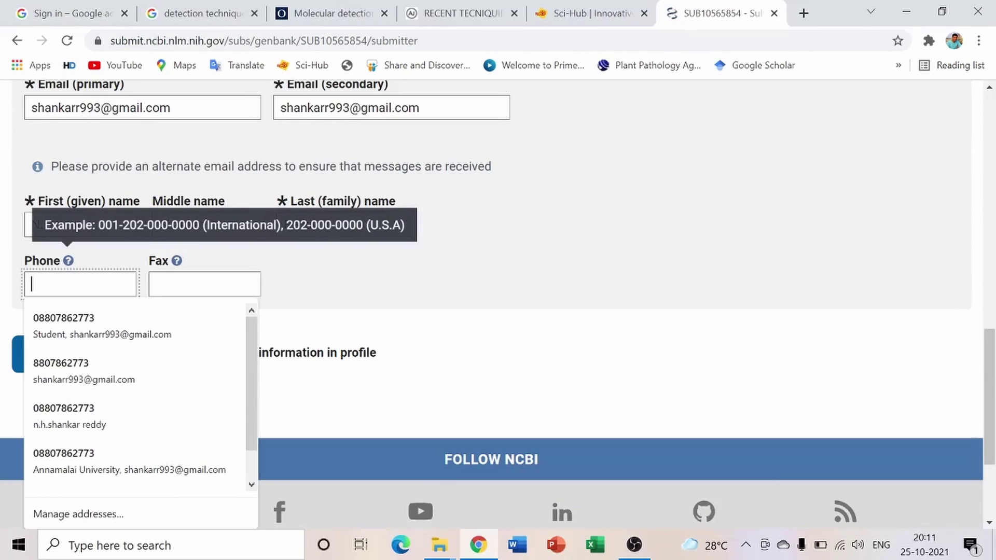
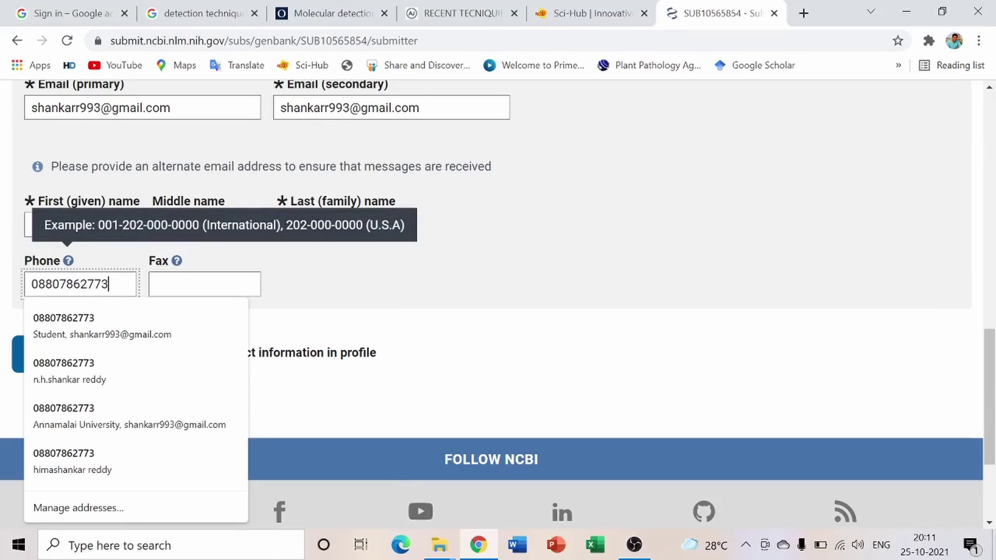
pyautogui.click(338, 287)
pyautogui.scroll(-3, 86, 400)
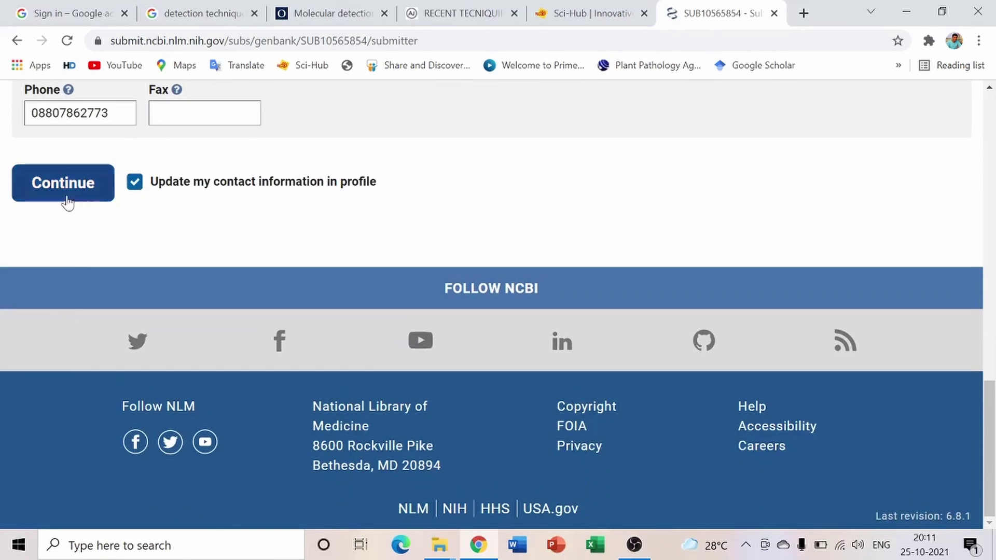
pyautogui.click(63, 191)
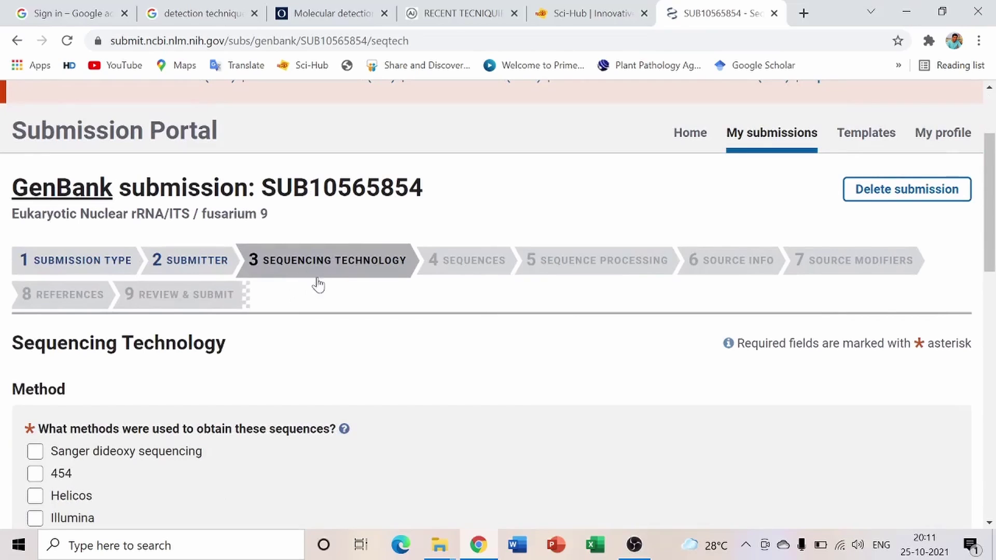
# Choose Sanger dideoxy sequencing, mark the sequences as assembled, and save the step
pyautogui.scroll(-5, 311, 282)
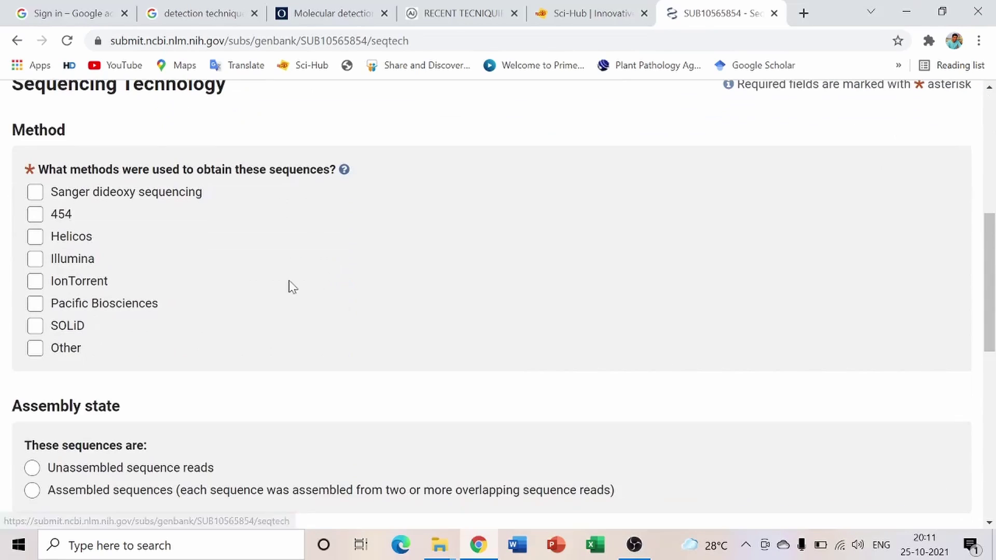
pyautogui.click(35, 195)
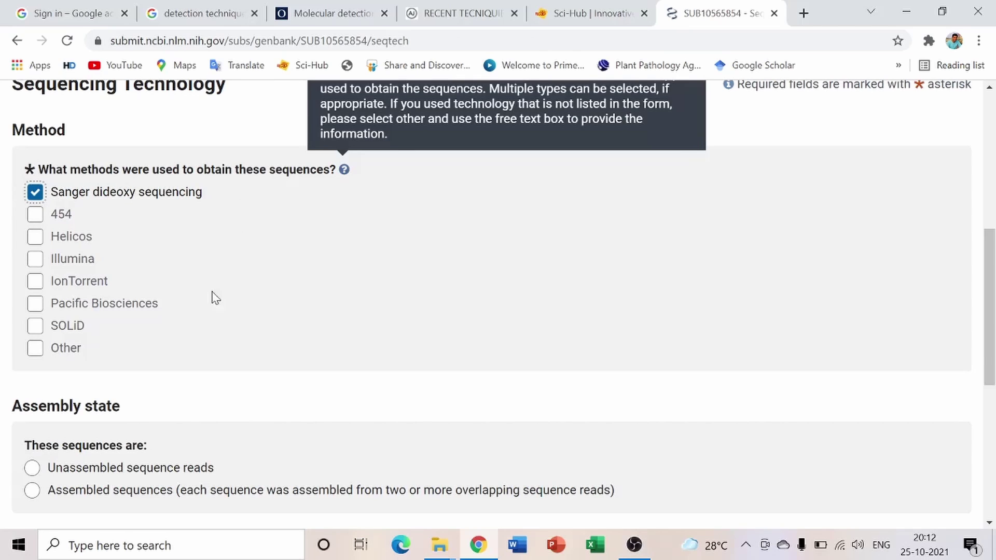
pyautogui.scroll(-5, 129, 372)
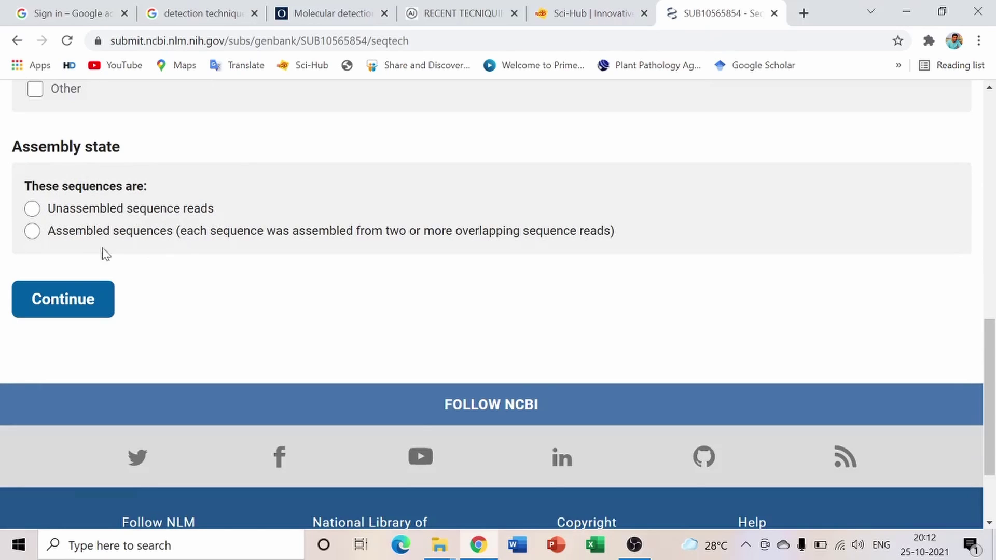
pyautogui.click(35, 236)
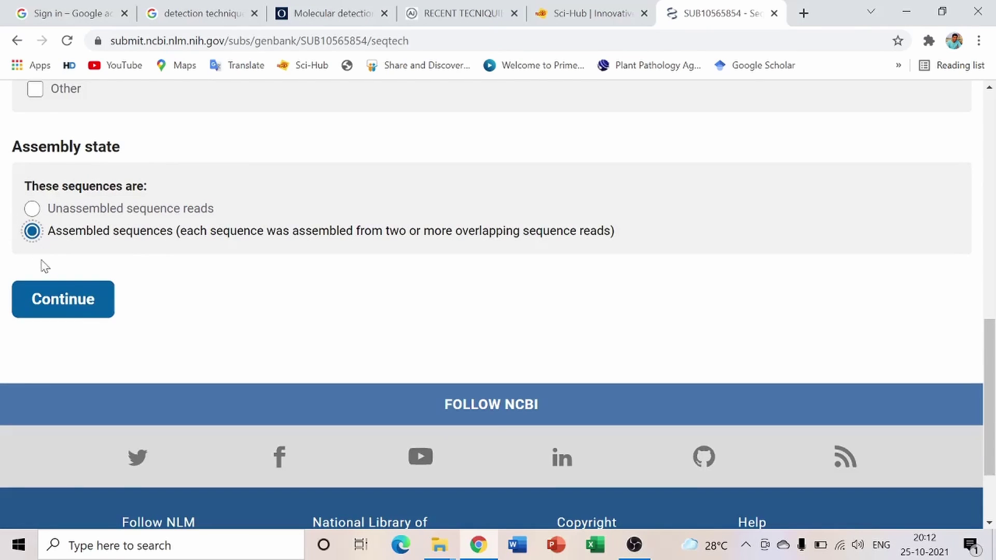
pyautogui.click(65, 300)
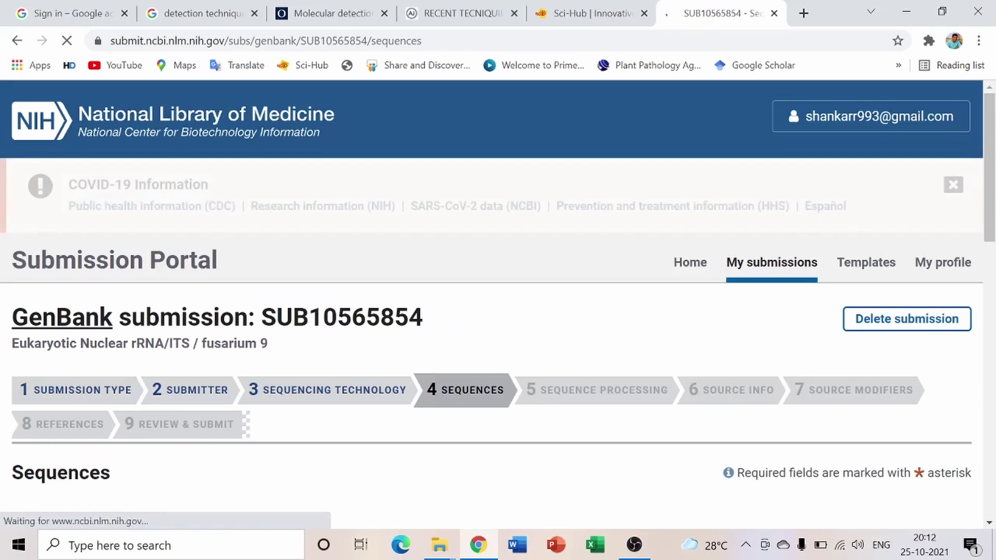
# Choose 'Release immediately following processing', then switch to the folder of ITS FASTA files
pyautogui.scroll(-5, 410, 375)
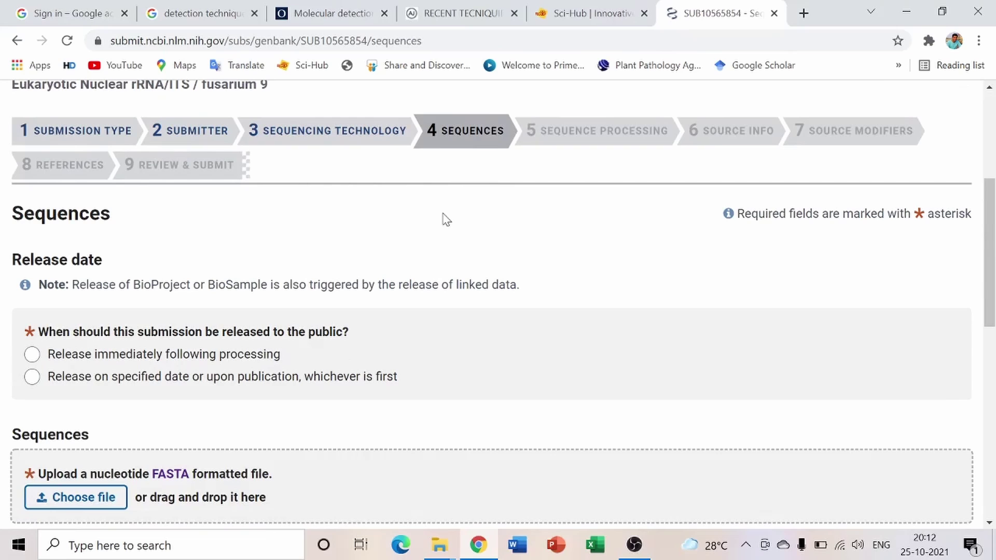
pyautogui.scroll(-2, 319, 308)
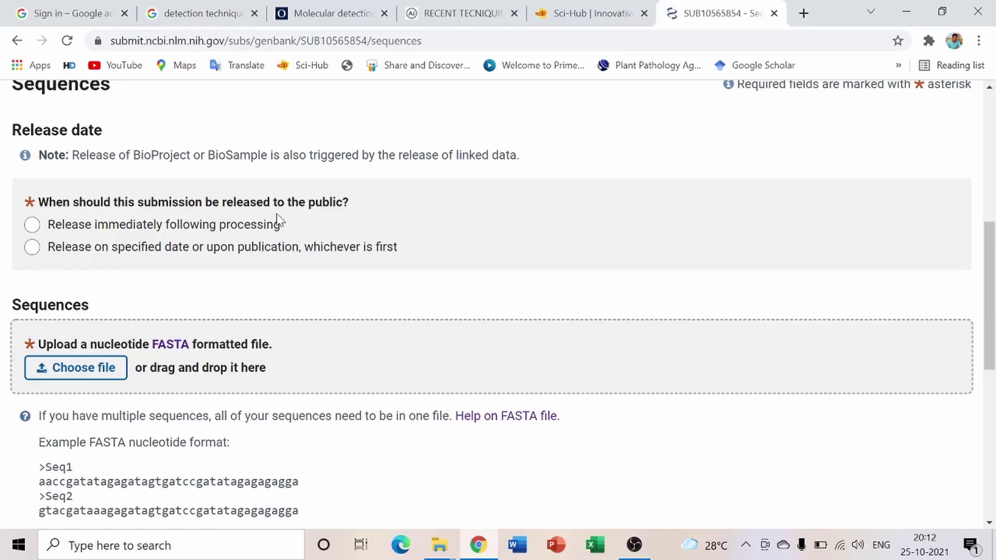
pyautogui.click(32, 228)
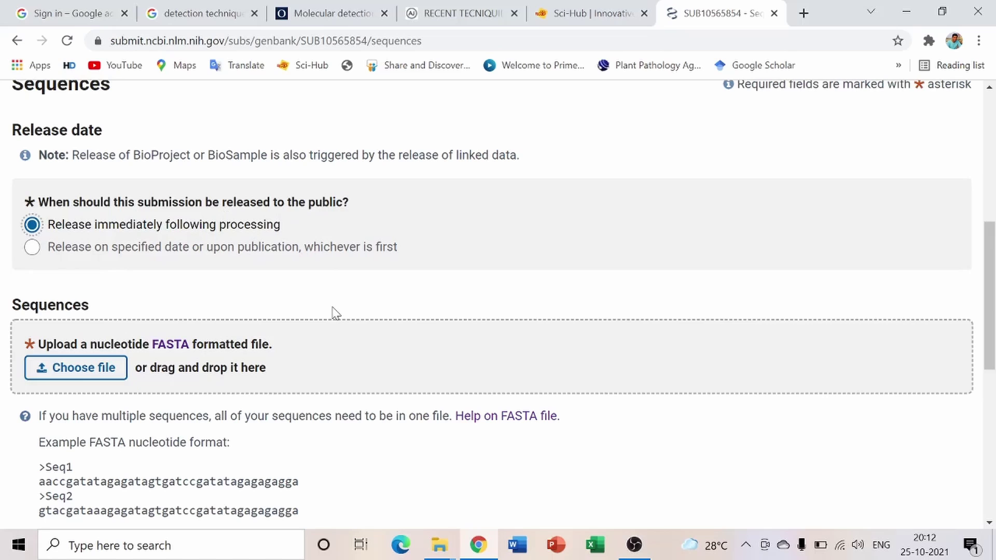
pyautogui.scroll(-2, 337, 312)
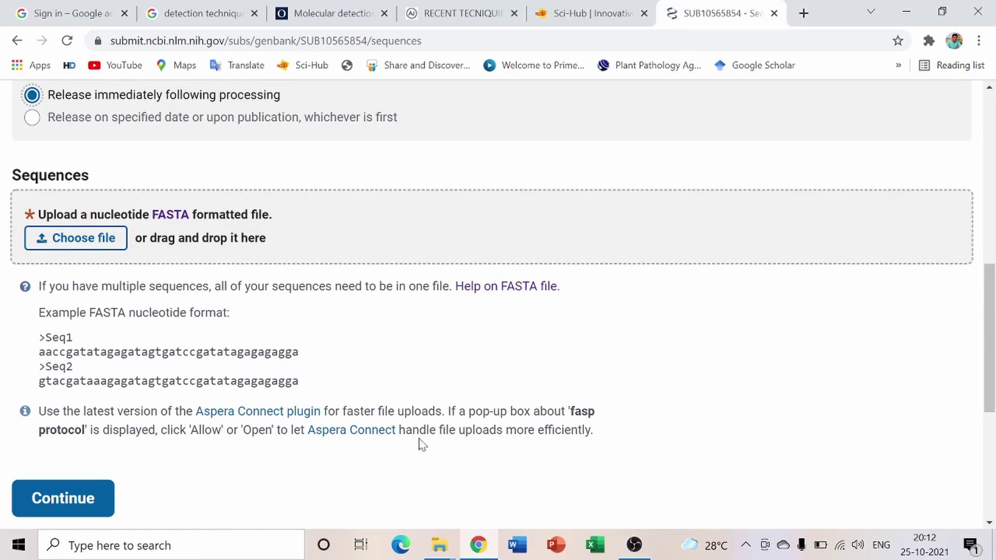
pyautogui.moveTo(435, 554)
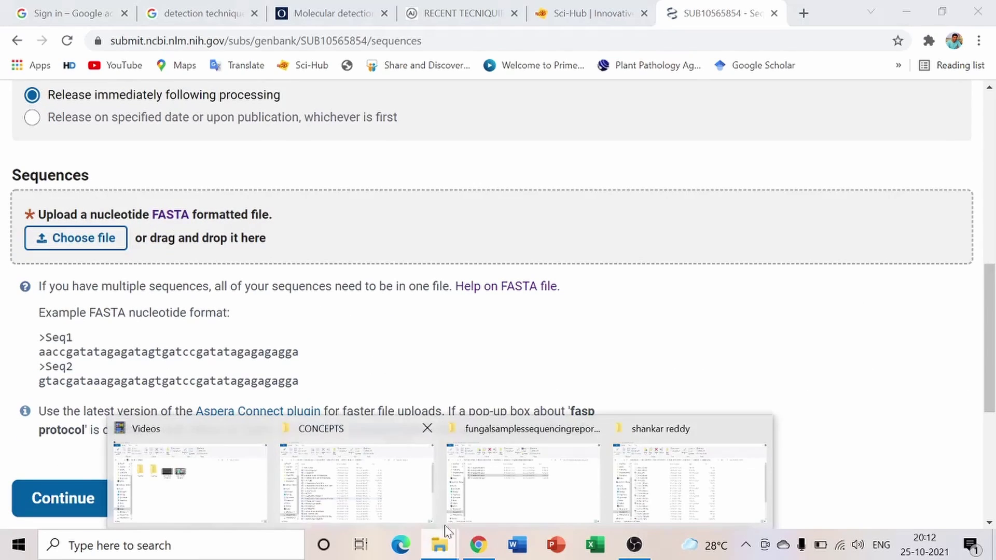
pyautogui.click(638, 474)
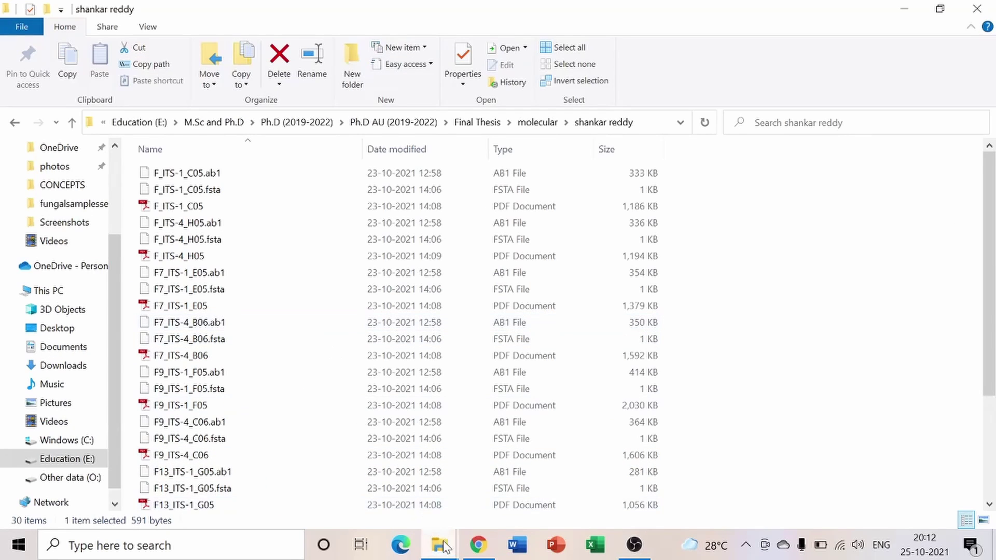
pyautogui.moveTo(441, 546)
pyautogui.click(545, 491)
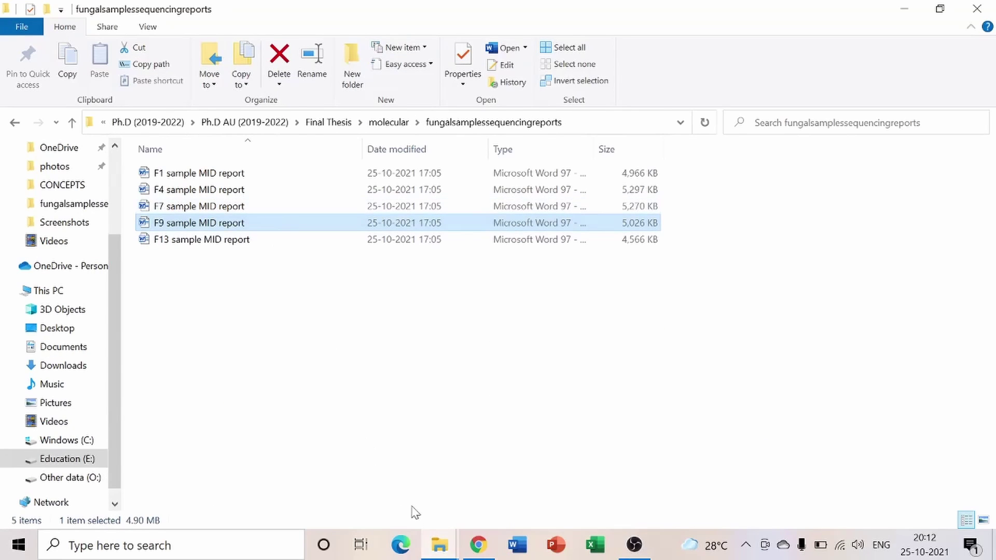
pyautogui.click(439, 545)
pyautogui.click(688, 491)
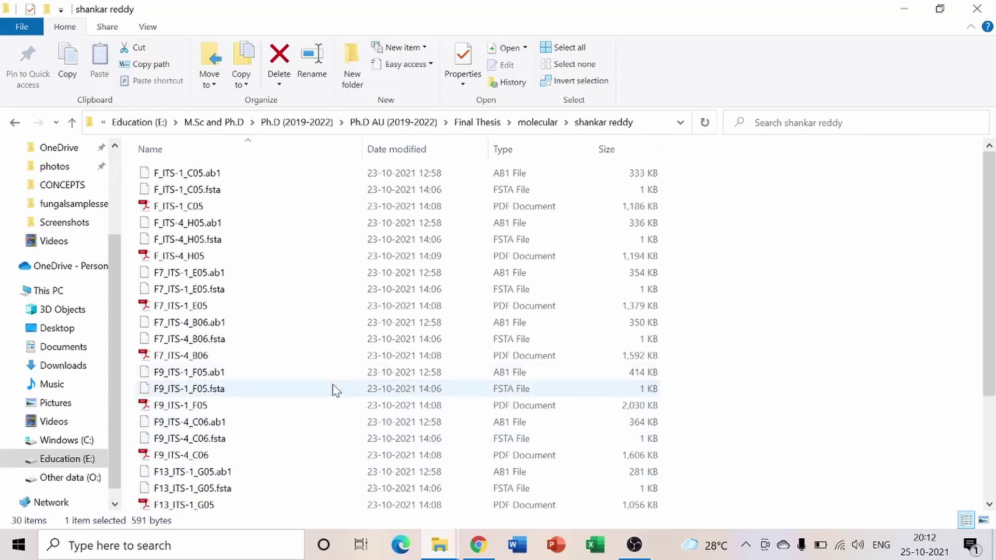
pyautogui.scroll(-3, 300, 363)
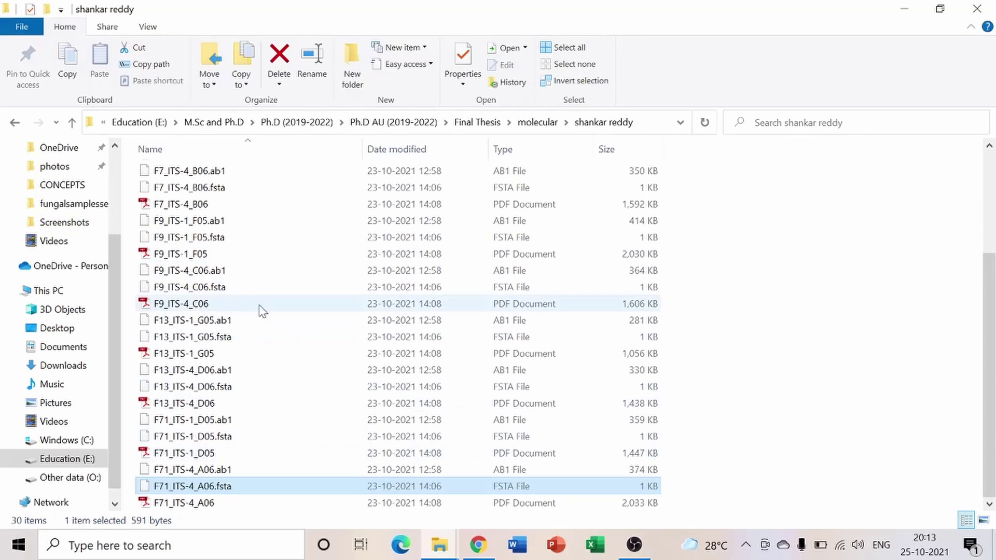
pyautogui.click(478, 544)
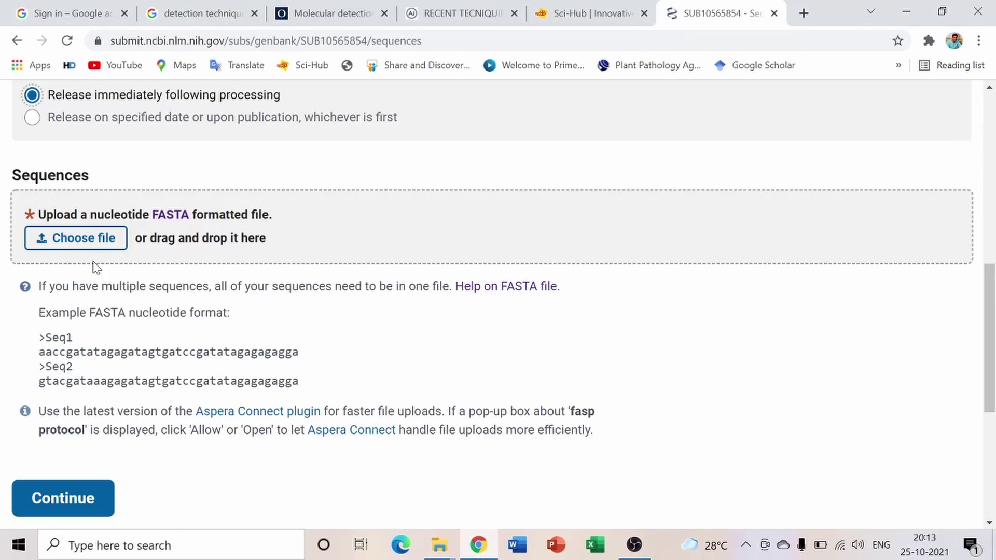
# Upload F9_ITS-1_F05.fsta (472 bytes) from the FASTA folder and send it for processing
pyautogui.click(110, 240)
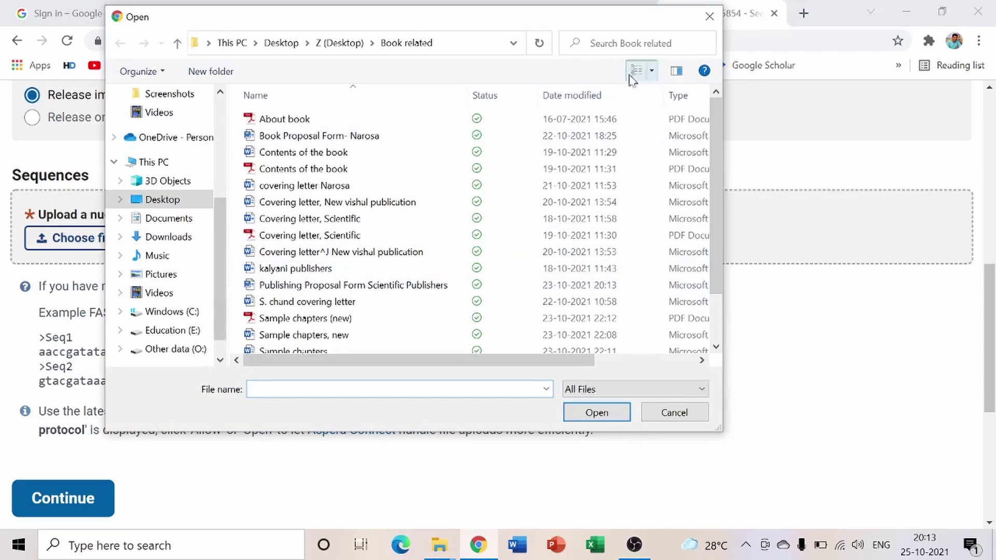
pyautogui.click(709, 17)
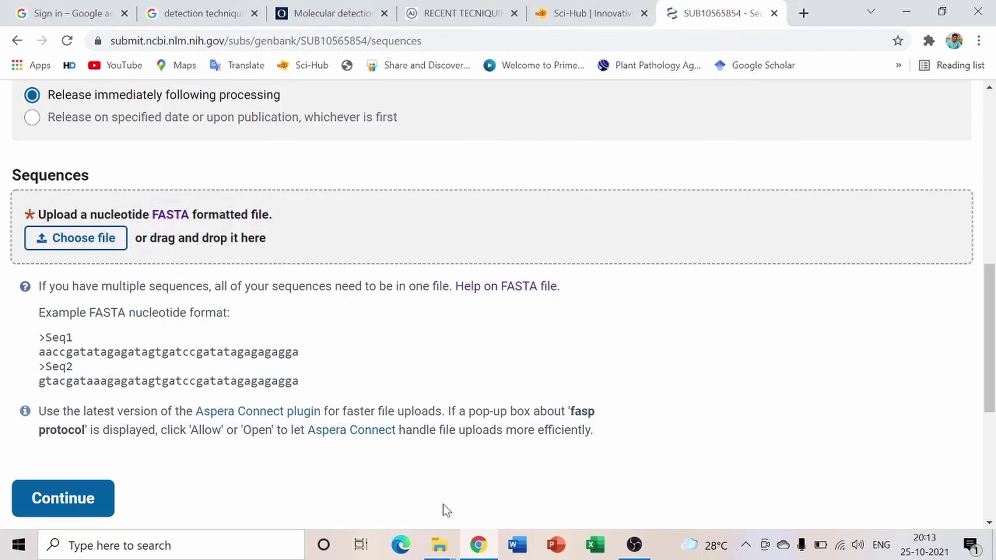
pyautogui.moveTo(439, 545)
pyautogui.click(649, 484)
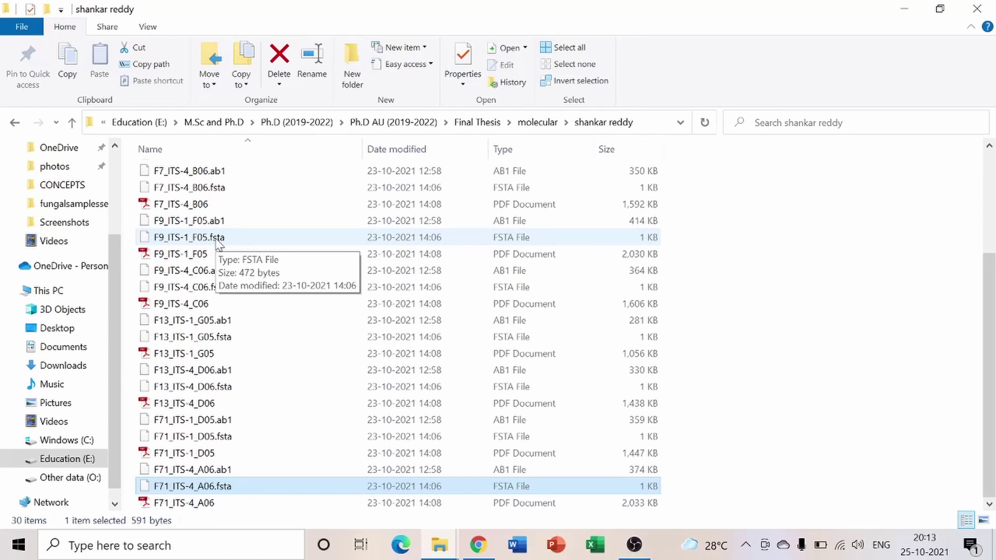
pyautogui.moveTo(218, 240); pyautogui.dragTo(88, 257)
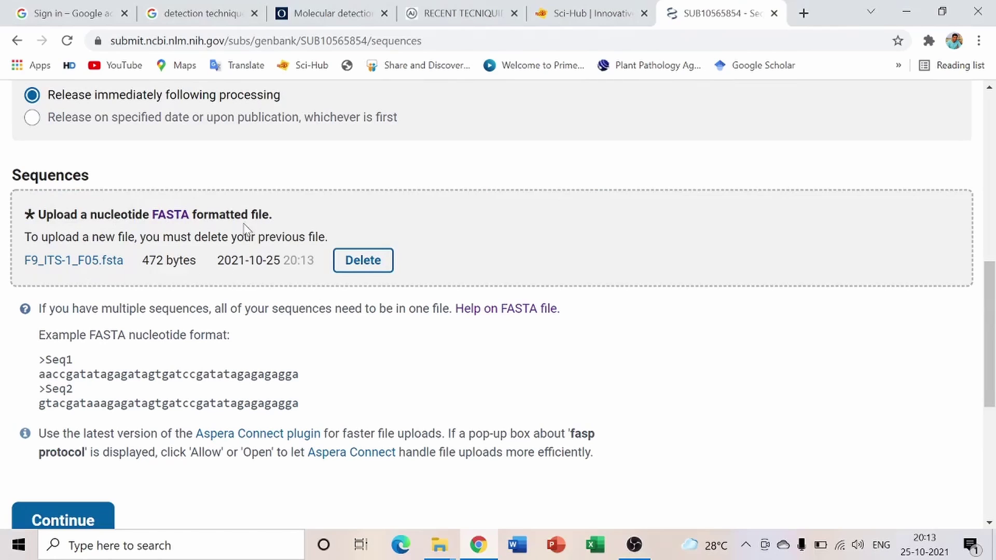
pyautogui.scroll(2, 282, 300)
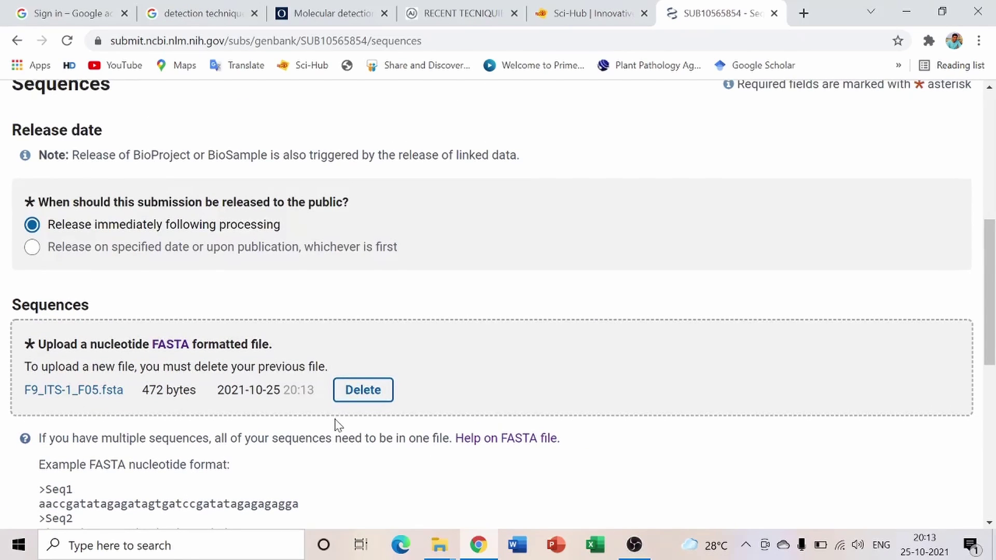
pyautogui.scroll(-4, 324, 421)
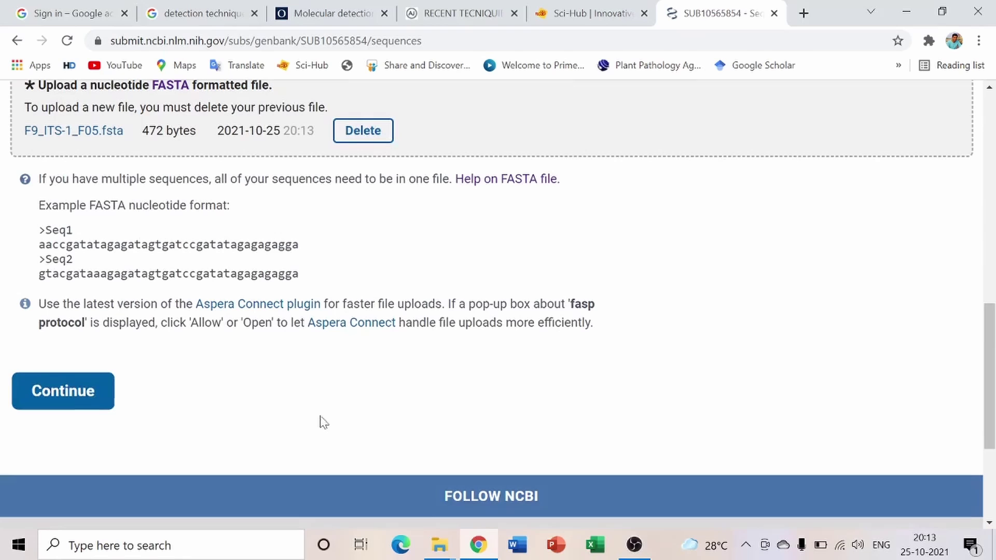
pyautogui.click(63, 393)
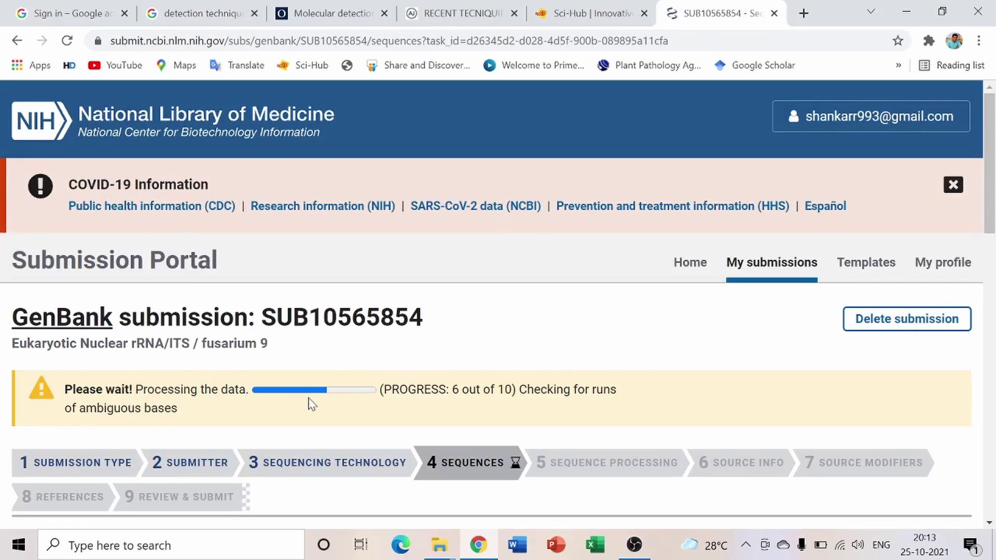
# Once the sequence becomes a 470-byte corrected-strand file, scroll past the warning and continue
pyautogui.scroll(-3, 311, 400)
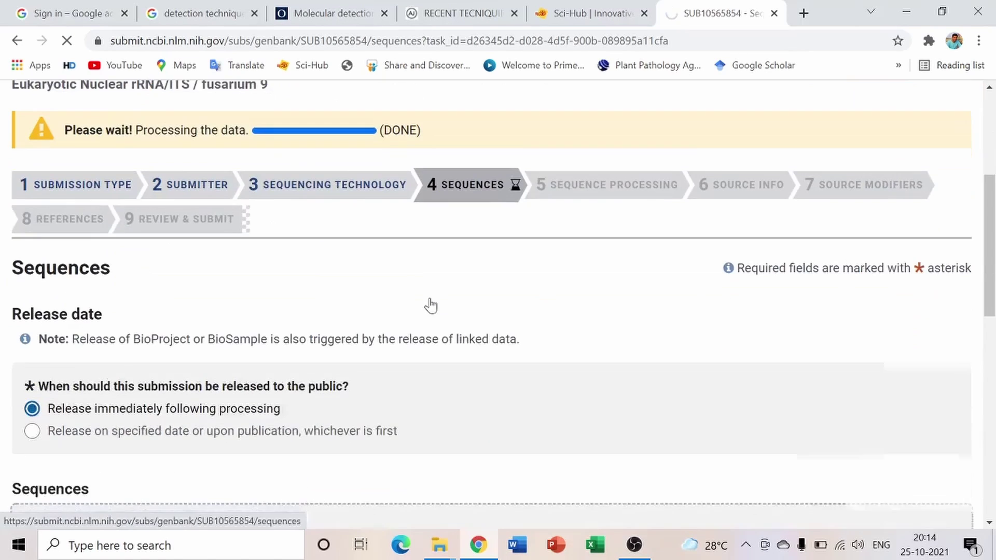
pyautogui.scroll(-5, 395, 332)
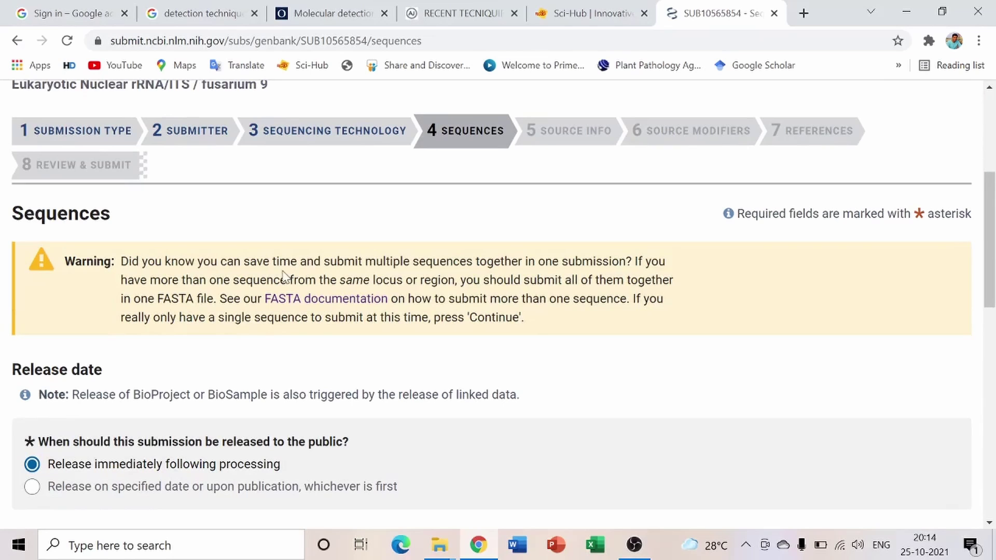
pyautogui.scroll(-10, 71, 362)
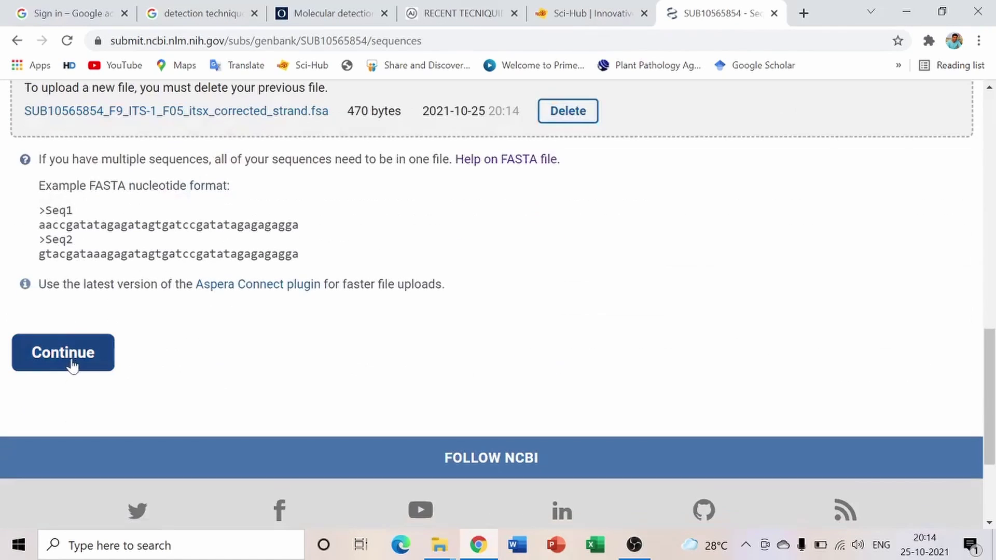
pyautogui.click(70, 360)
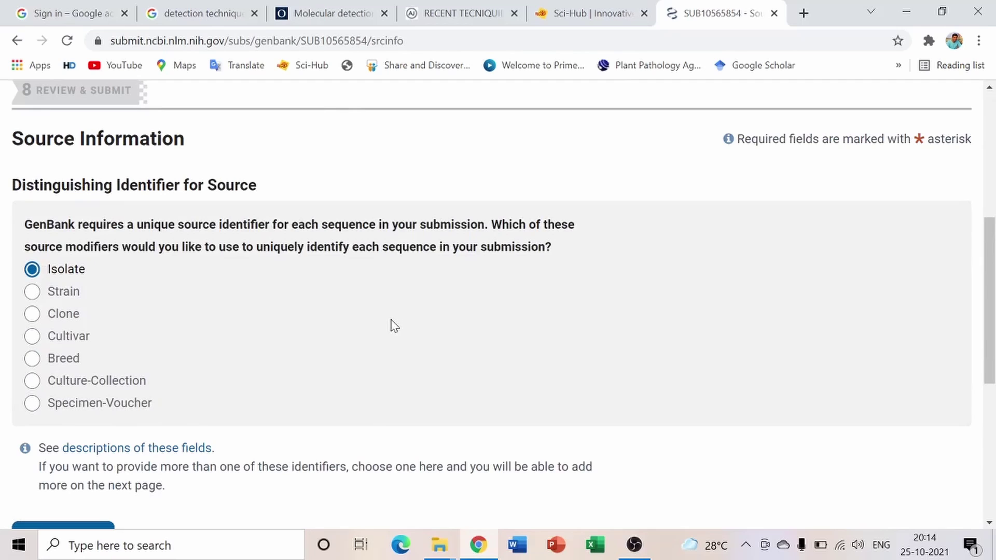
# Keep Isolate as the distinguishing source identifier and move on to Source Modifiers
pyautogui.scroll(3, 394, 326)
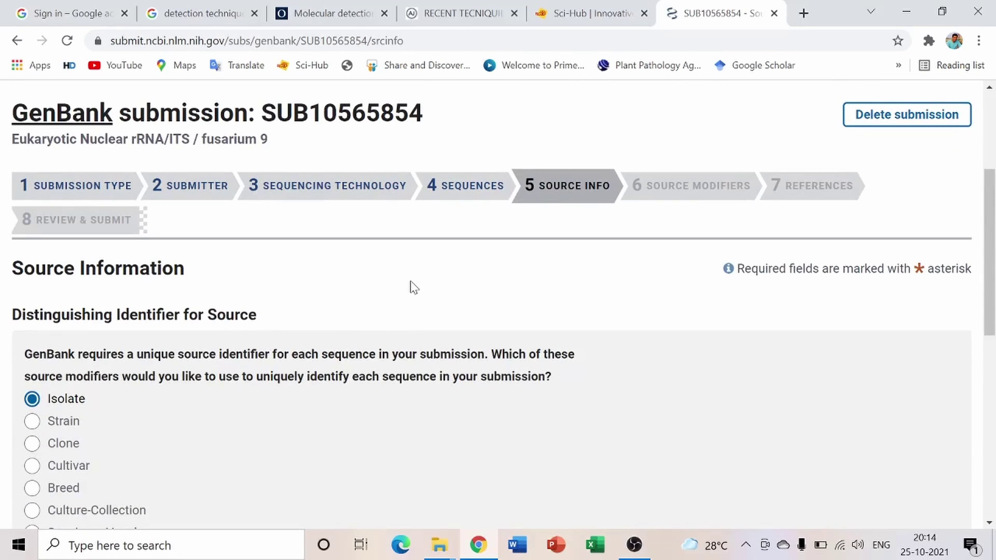
pyautogui.scroll(-3, 415, 282)
pyautogui.scroll(3, 457, 182)
pyautogui.scroll(-5, 398, 337)
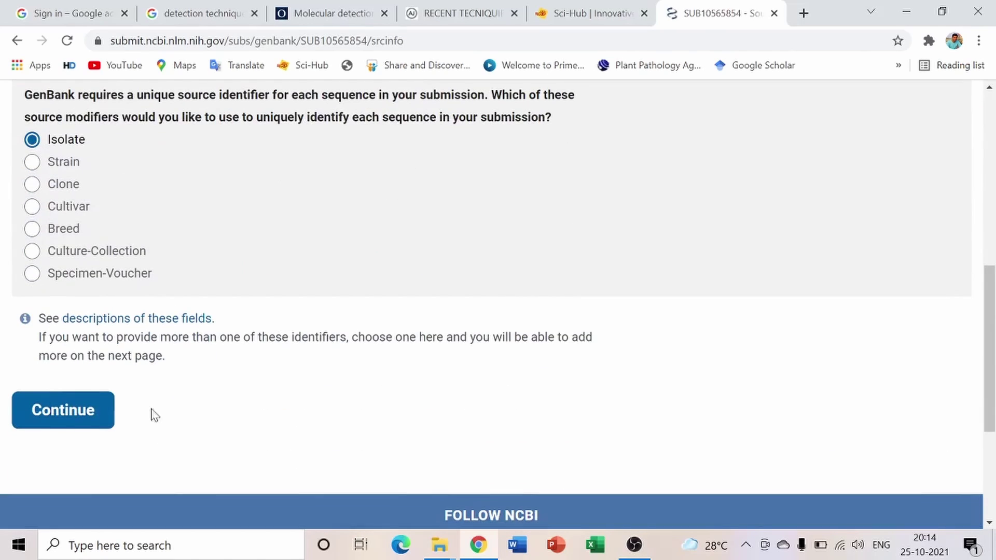
pyautogui.click(82, 416)
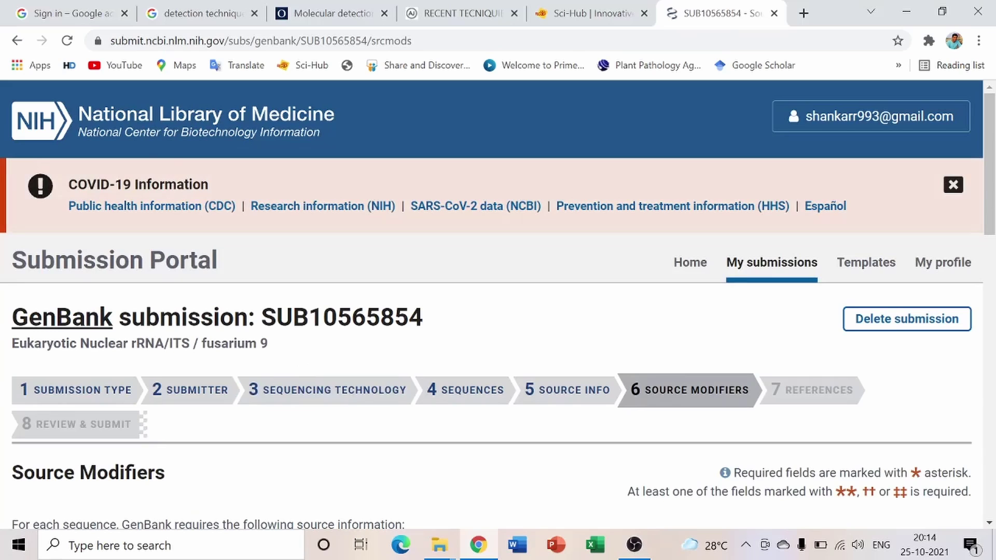
# Scroll to Apply source modifiers and select the still-empty Organism field
pyautogui.scroll(-5, 288, 303)
pyautogui.scroll(-3, 381, 286)
pyautogui.scroll(-3, 382, 285)
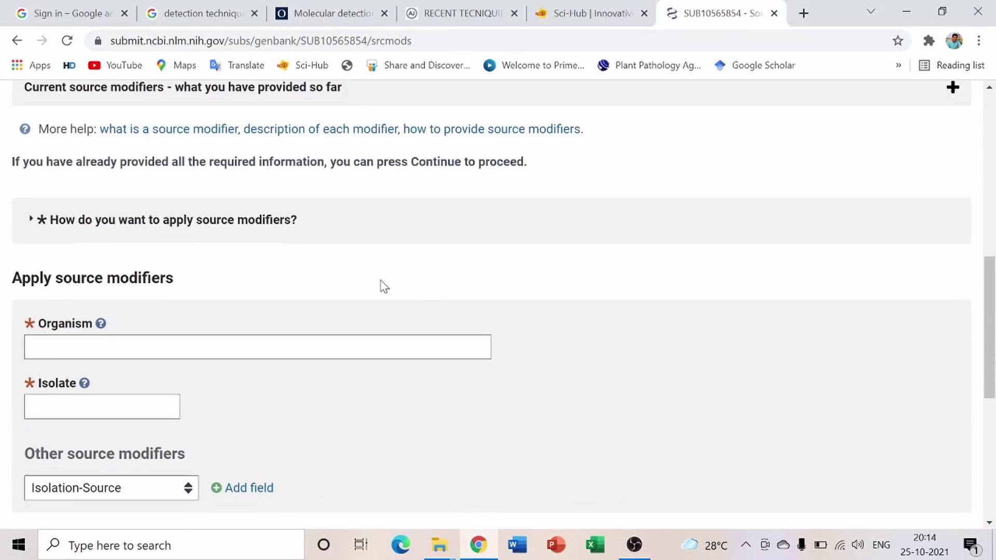
pyautogui.click(120, 342)
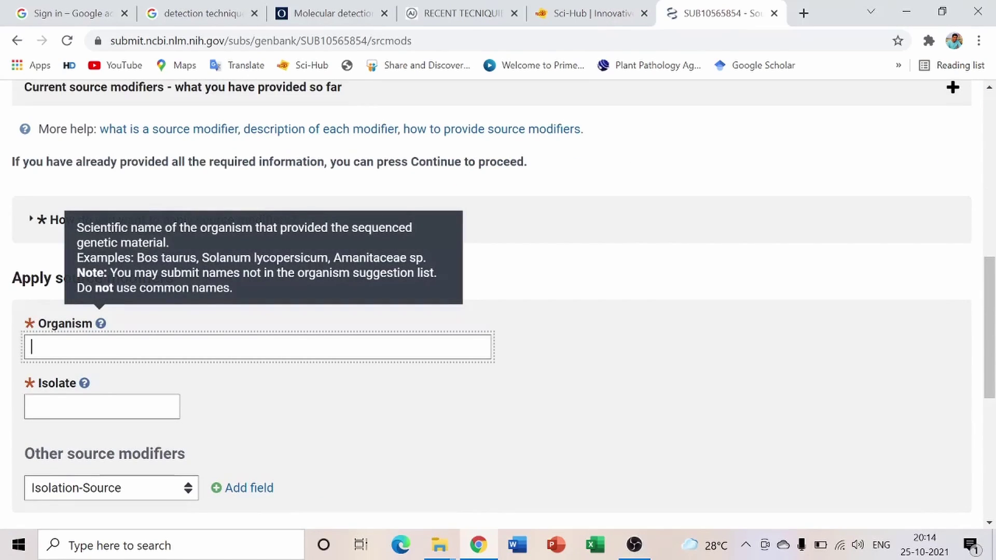
pyautogui.write('f')
pyautogui.press('BackSpace')
pyautogui.click(334, 427)
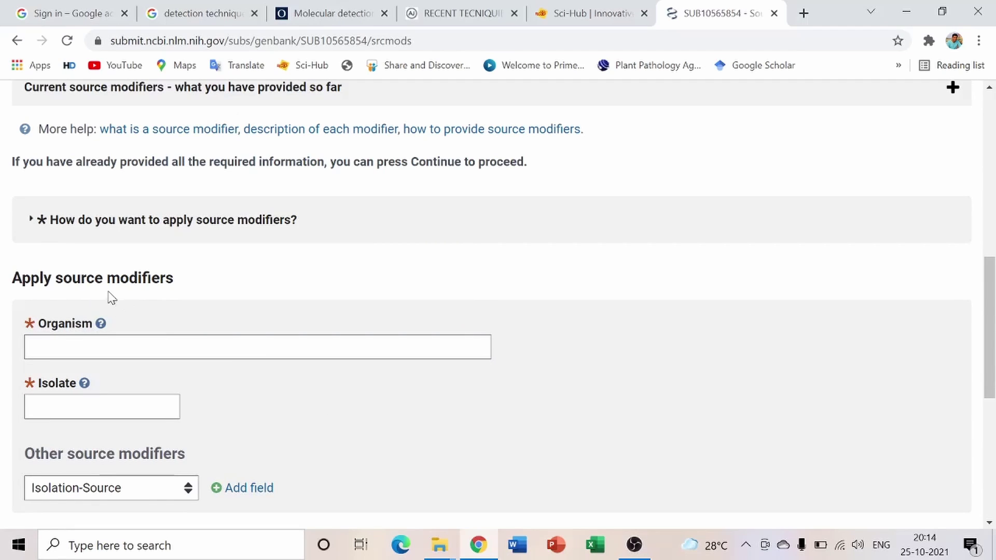
pyautogui.click(264, 348)
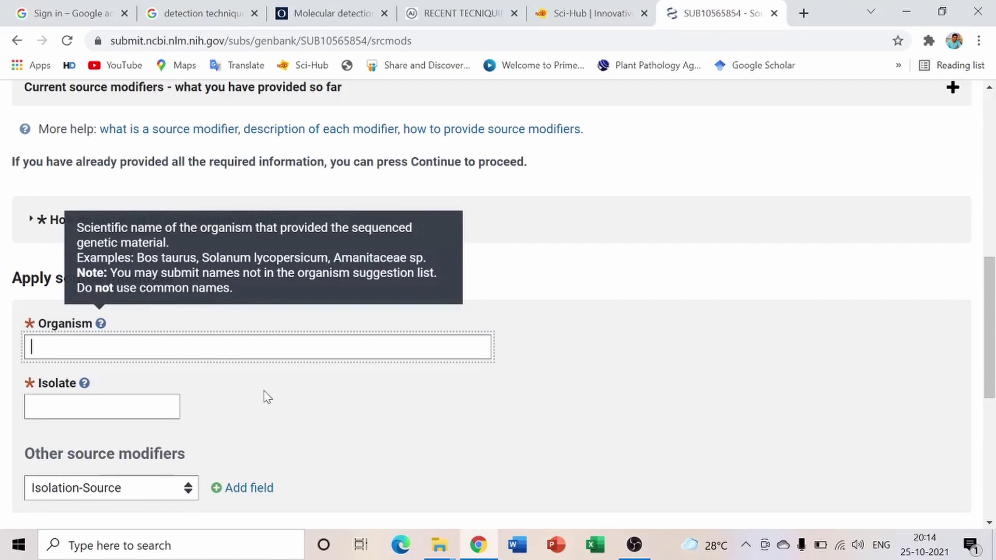
# Open the F9 sample MID report from the fungal sequencing reports folder
pyautogui.moveTo(440, 544)
pyautogui.click(491, 506)
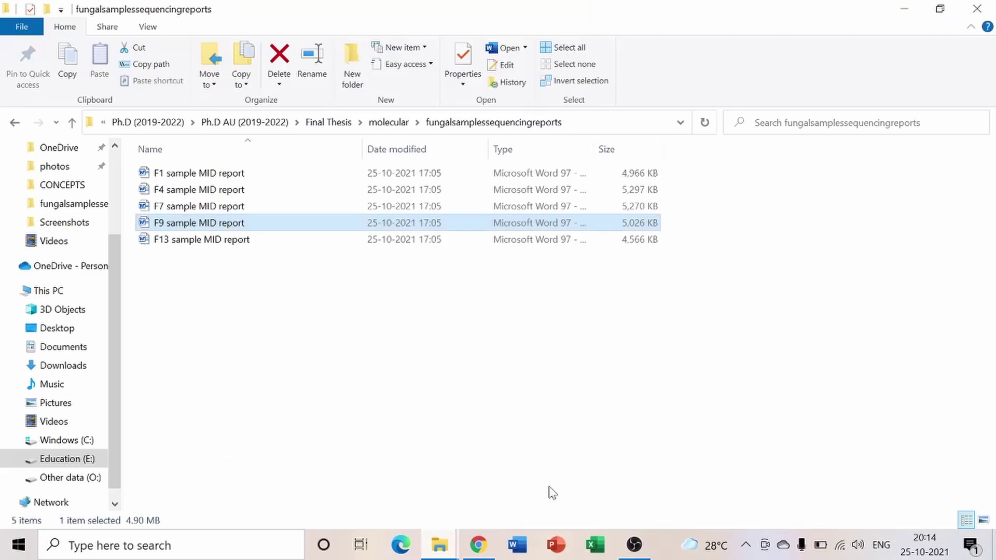
pyautogui.doubleClick(227, 225)
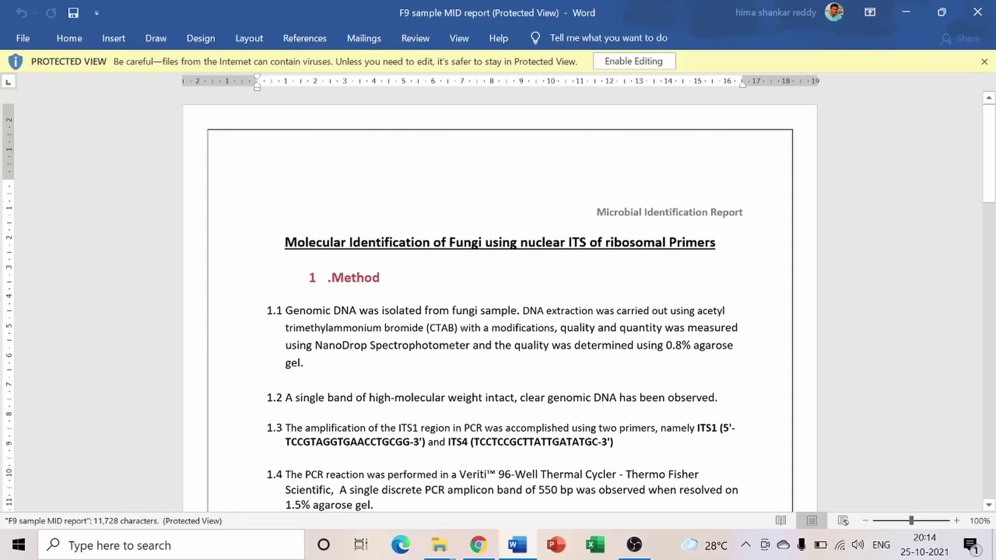
# Confirm Fusarium culmorum in the F9 report's Results section, then return to the GenBank form
pyautogui.moveTo(990, 107); pyautogui.dragTo(991, 444)
pyautogui.scroll(-5, 550, 385)
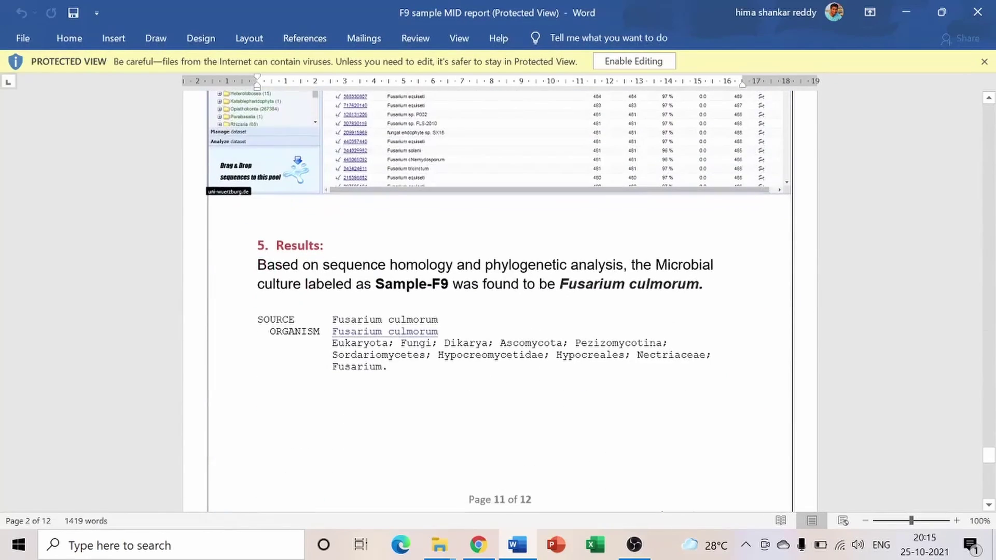
pyautogui.scroll(5, 353, 301)
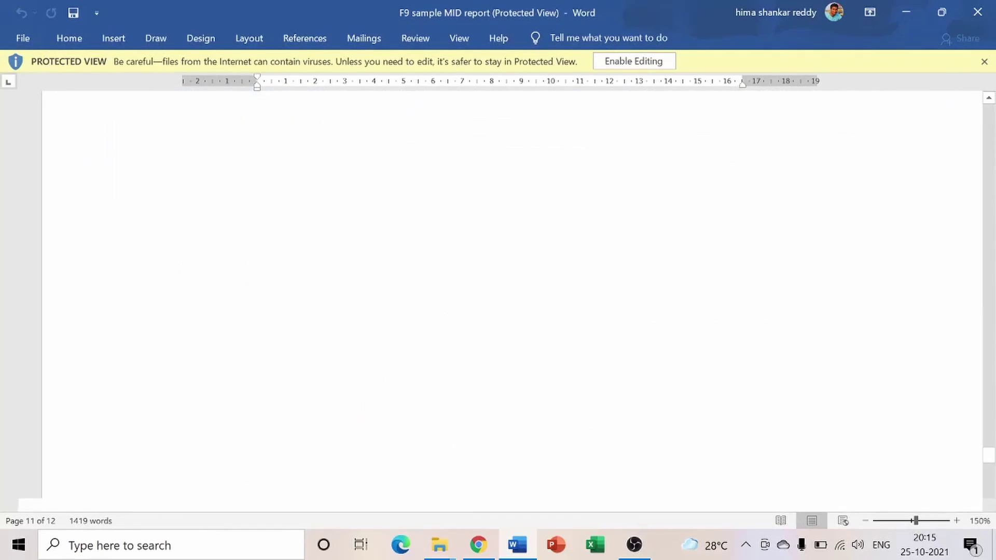
pyautogui.scroll(-1, 497, 291)
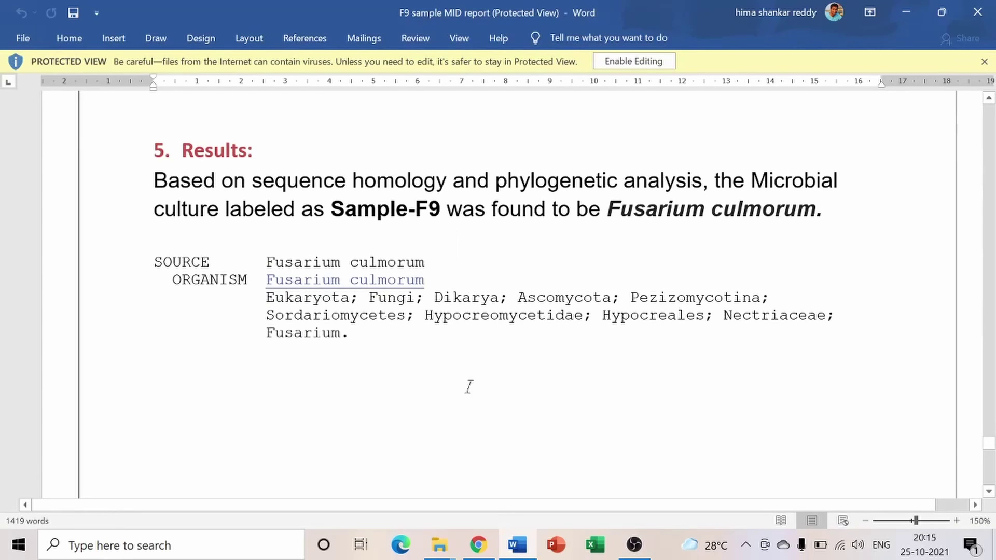
pyautogui.click(478, 545)
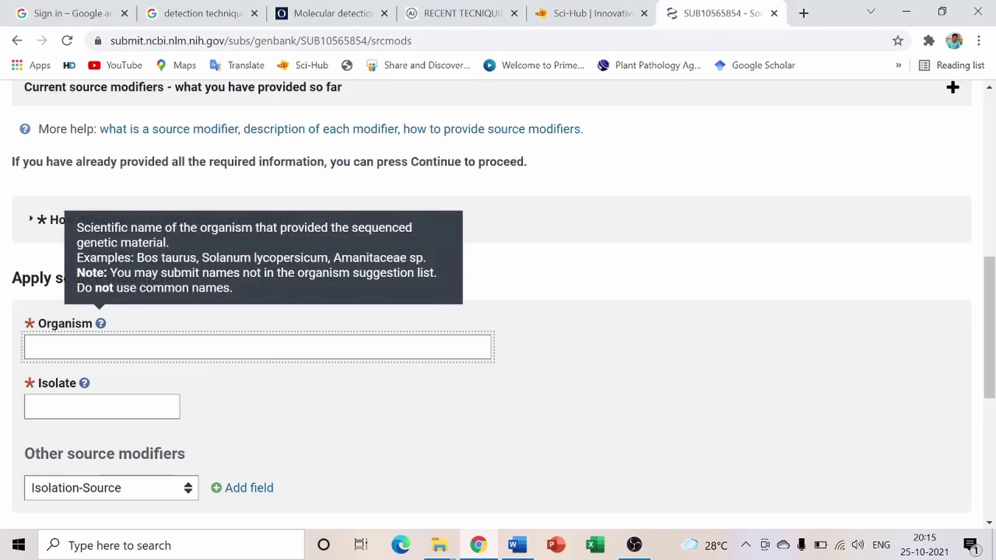
# Set Organism to Fusarium culmorum from the autocomplete suggestions
pyautogui.write('f')
pyautogui.press('BackSpace')
pyautogui.write('Fusariu')
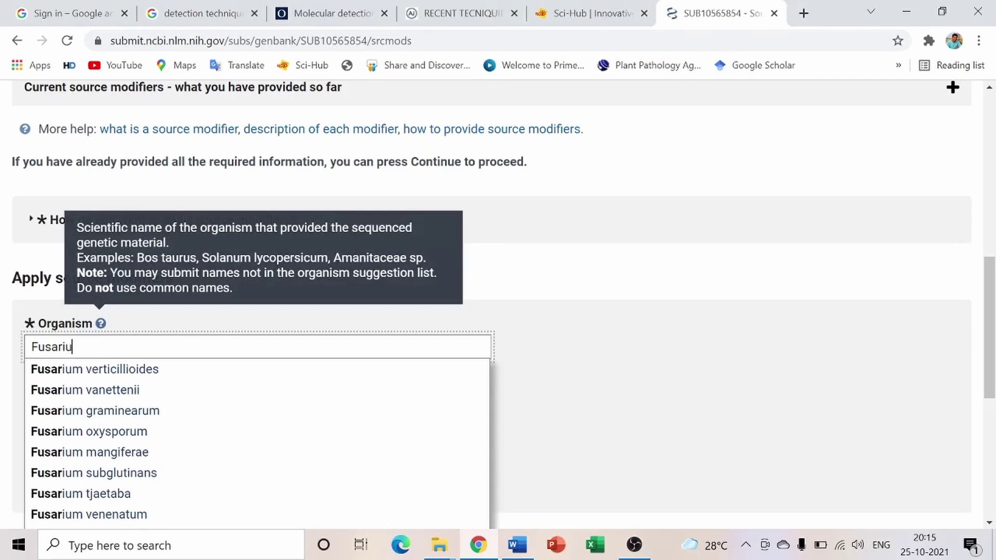
pyautogui.write('m c')
pyautogui.press('BackSpace')
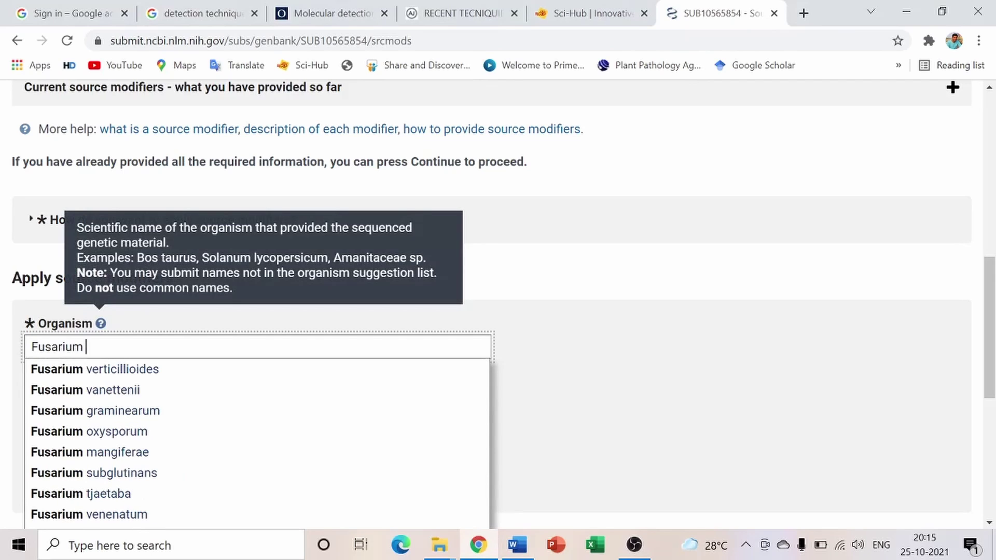
pyautogui.write('cul')
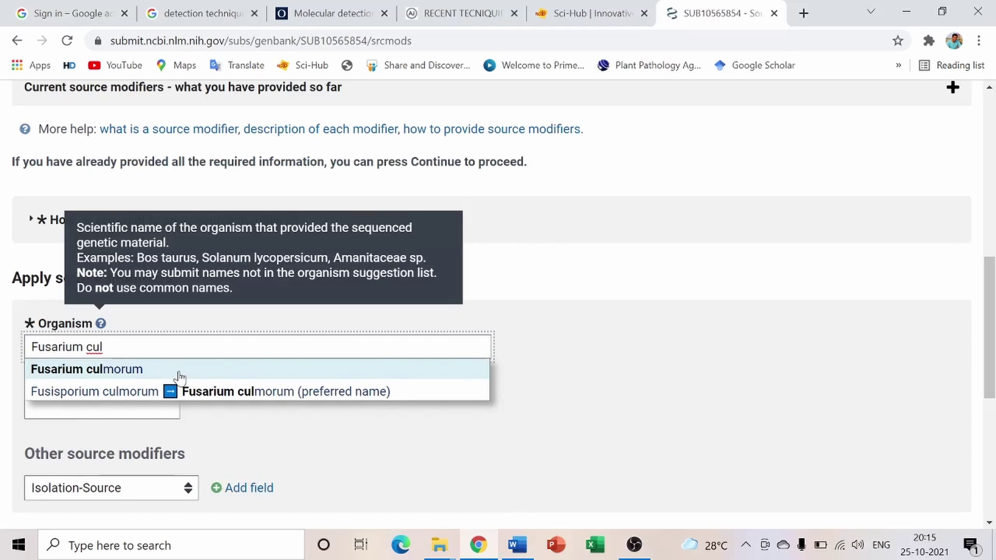
pyautogui.click(152, 369)
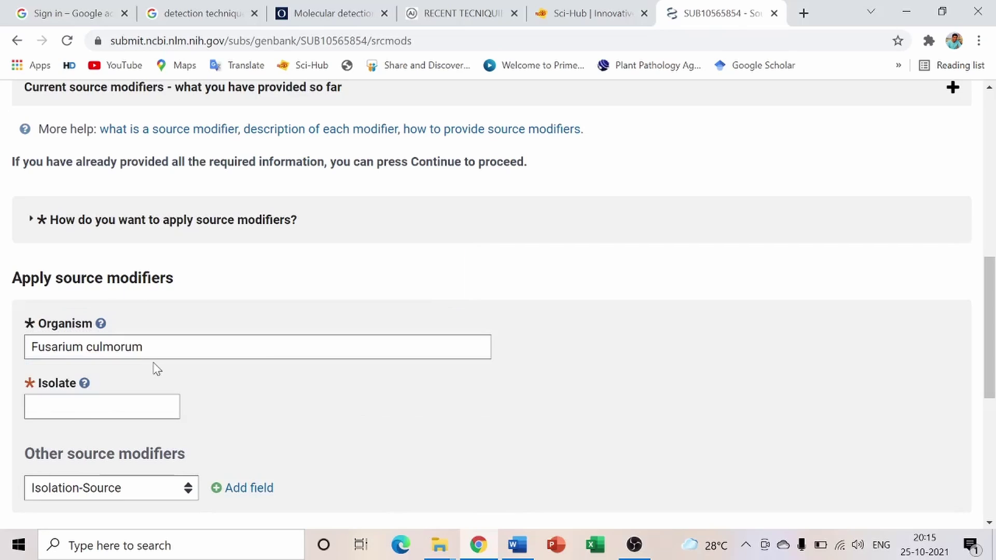
# Enter F9 as the Isolate value
pyautogui.click(62, 407)
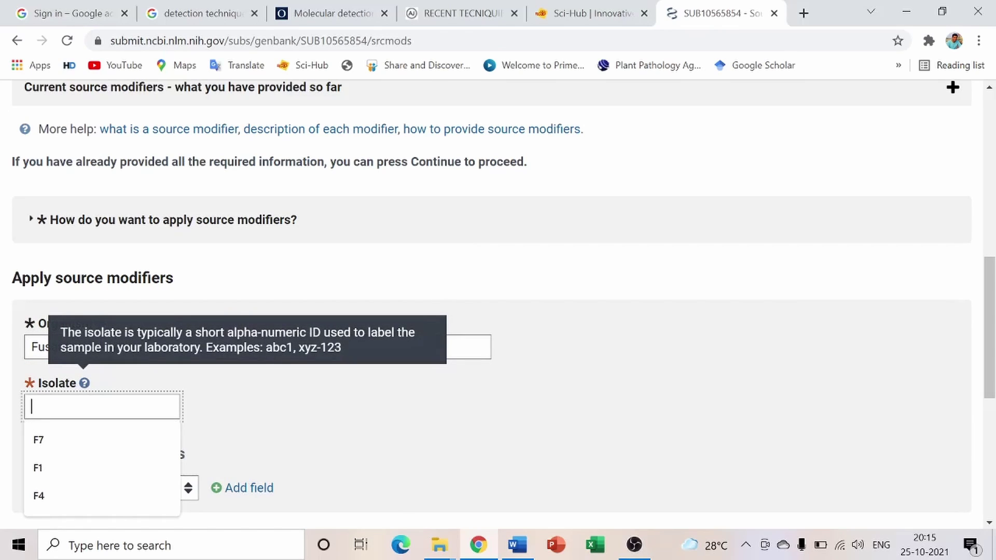
pyautogui.write('f9')
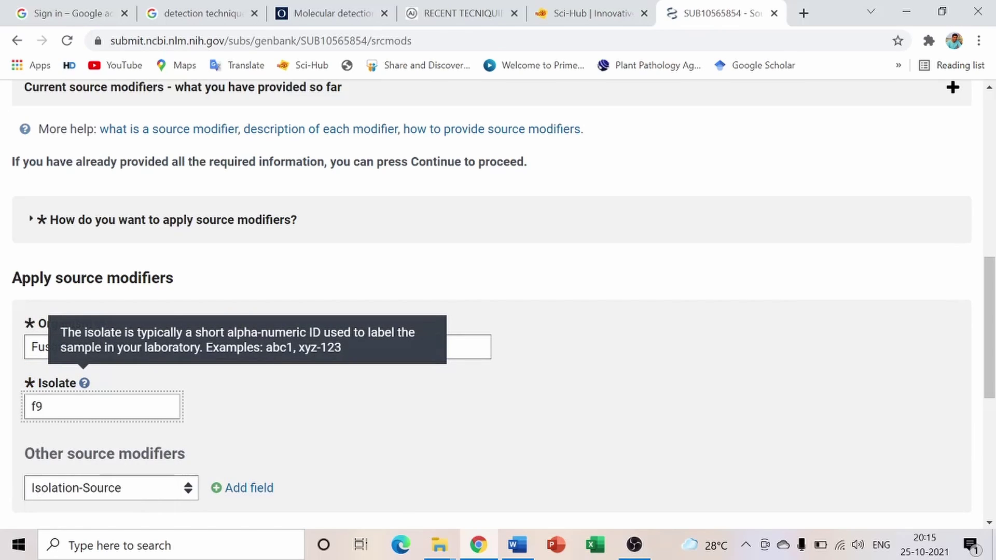
pyautogui.press('BackSpace')
pyautogui.press('BackSpace')
pyautogui.write('F9')
pyautogui.click(142, 381)
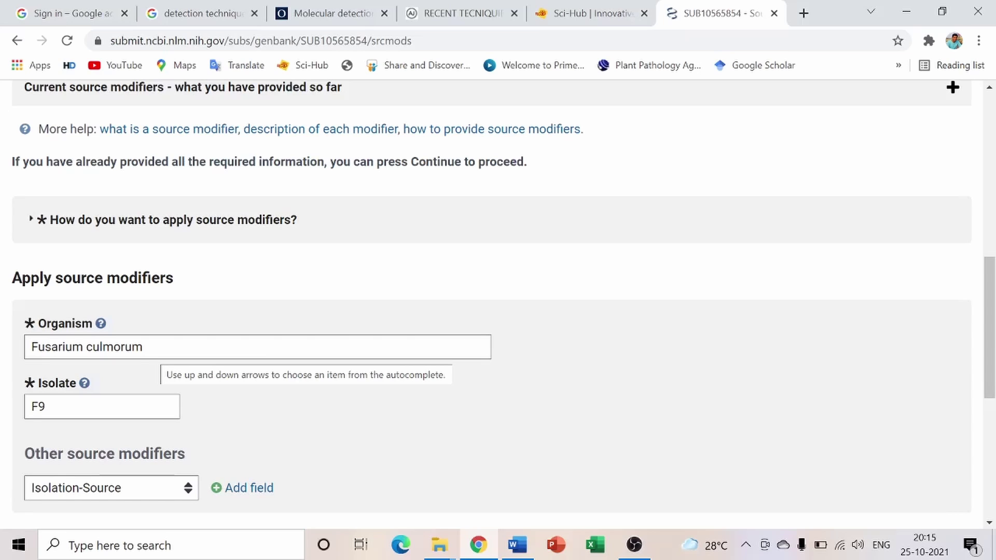
pyautogui.scroll(-5, 133, 238)
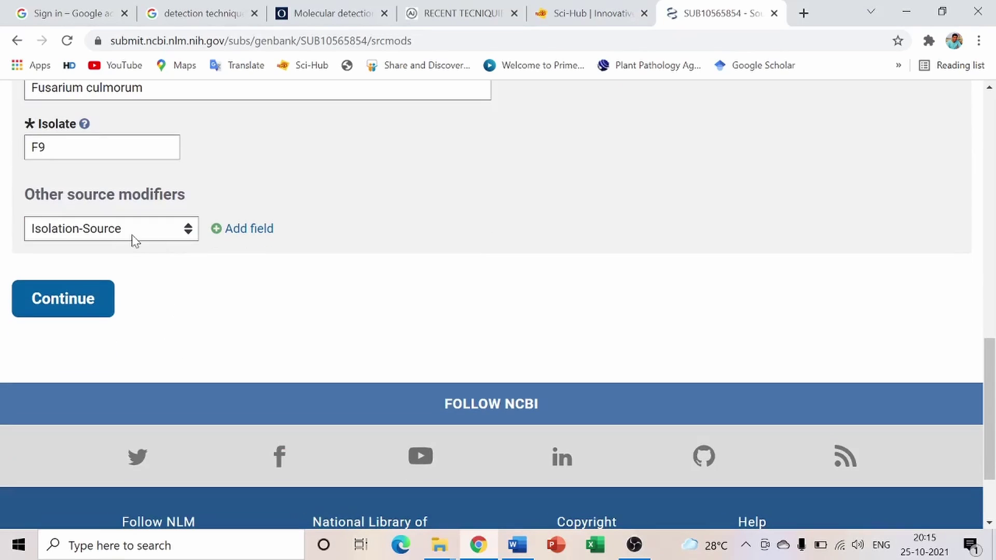
# Add a Host source modifier with the value chilli
pyautogui.click(189, 232)
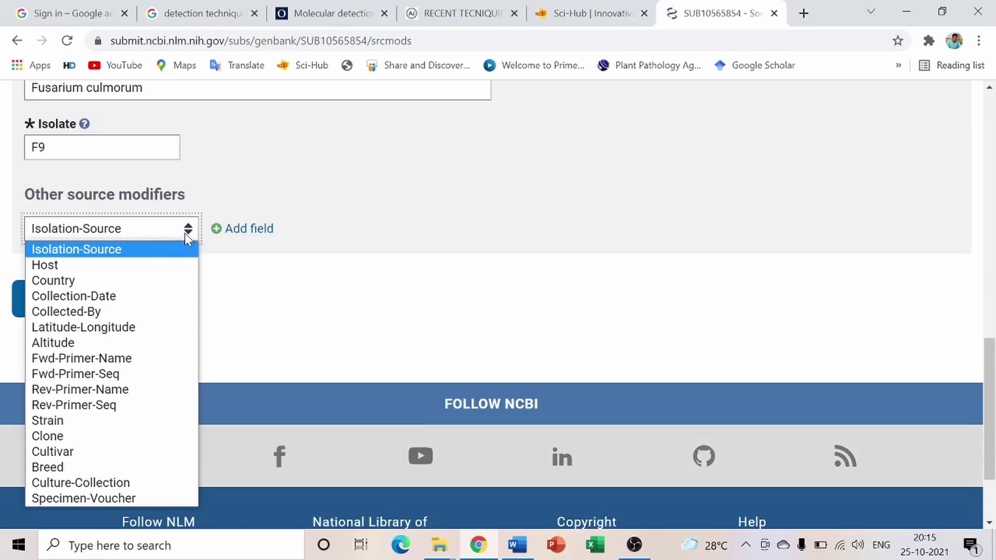
pyautogui.click(138, 273)
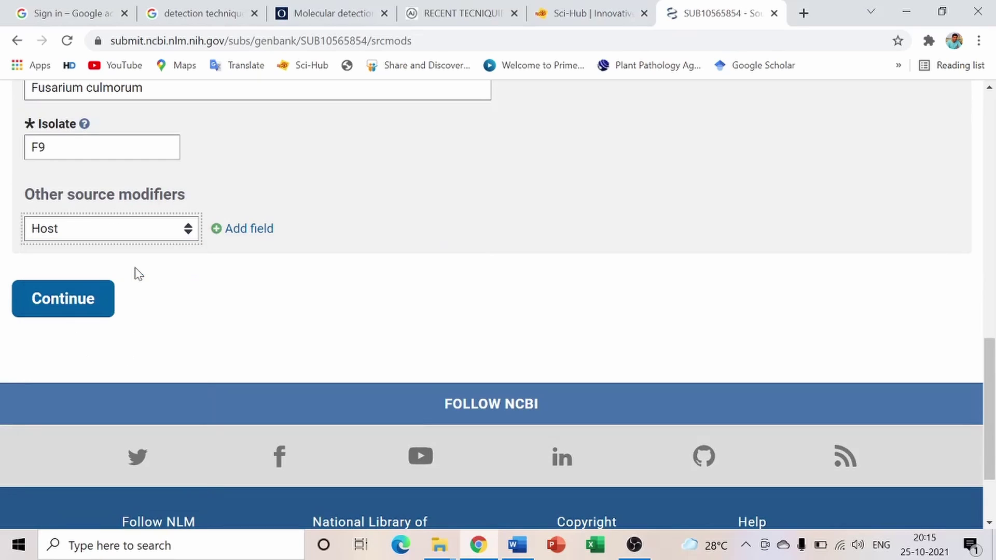
pyautogui.scroll(3, 218, 356)
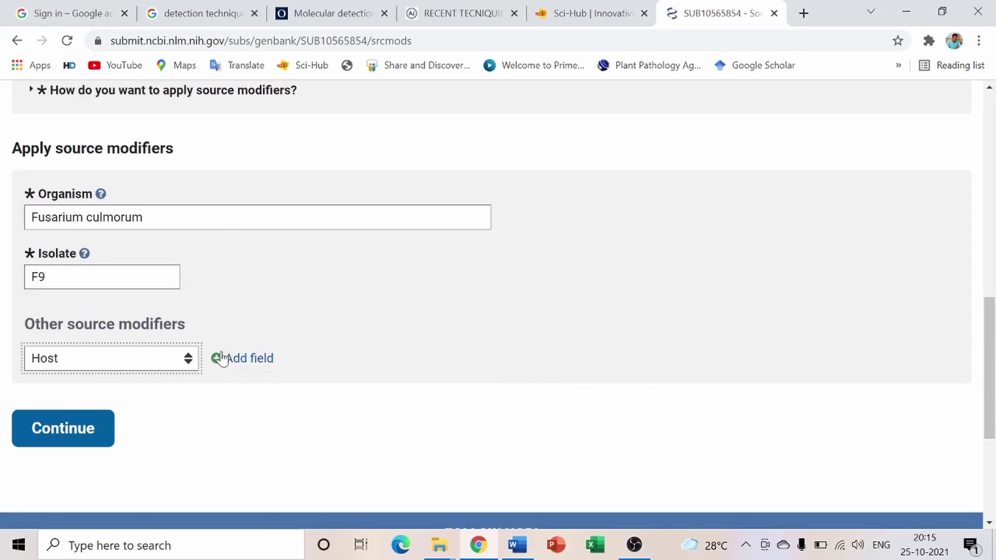
pyautogui.click(228, 362)
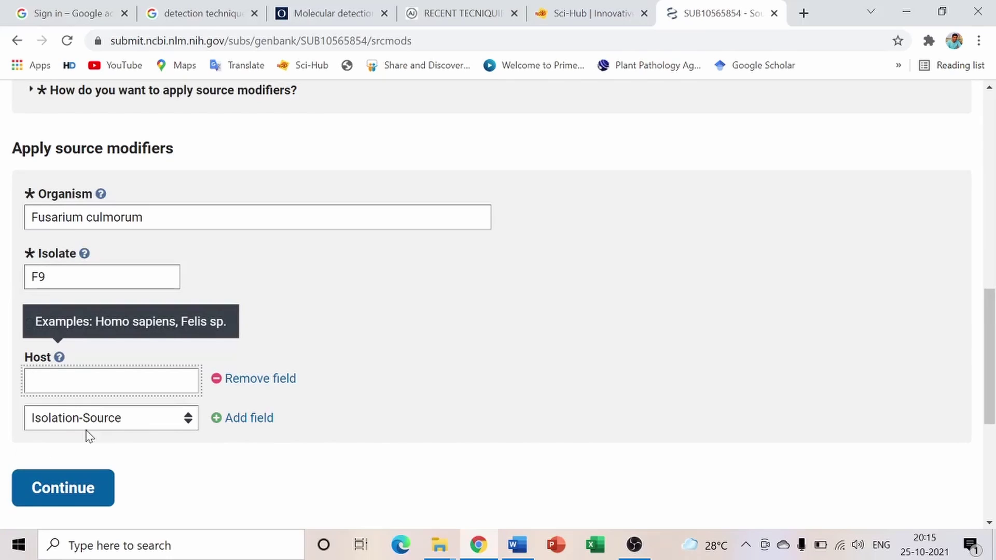
pyautogui.click(148, 382)
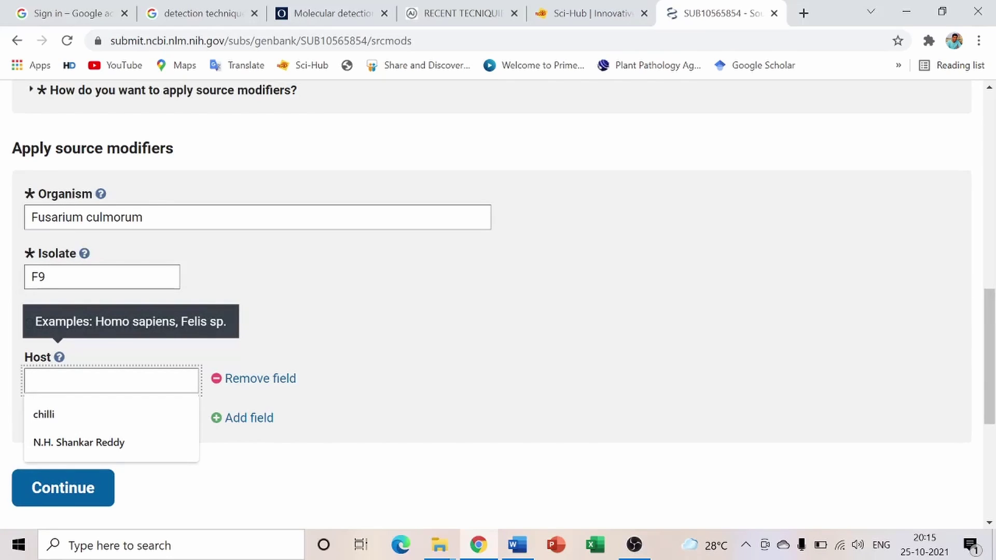
pyautogui.click(55, 405)
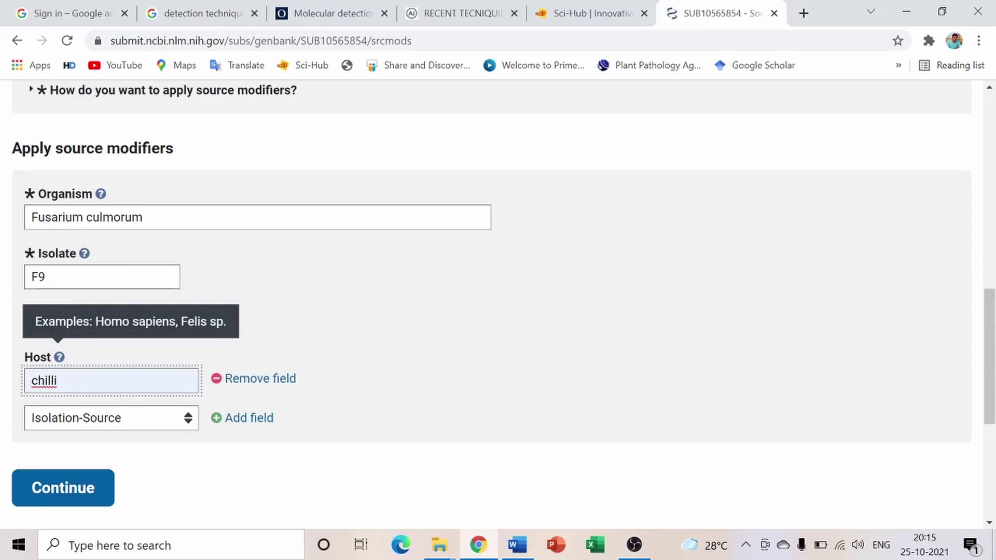
pyautogui.press('BackSpace')
pyautogui.write('i')
pyautogui.click(73, 415)
# Add Collected-By with the collector's name, remove Isolation-Source, and submit the modifiers
pyautogui.click(217, 419)
pyautogui.scroll(-2, 137, 471)
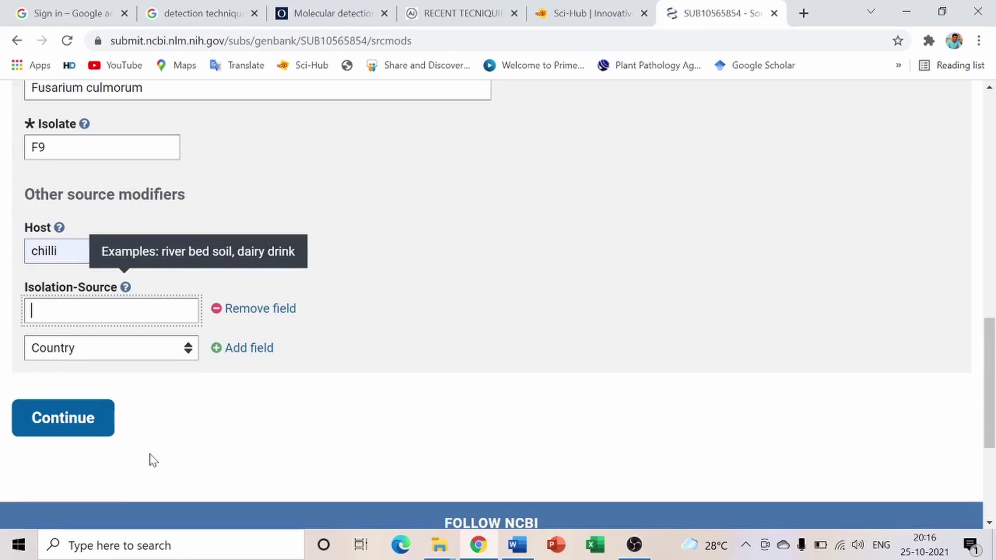
pyautogui.click(189, 355)
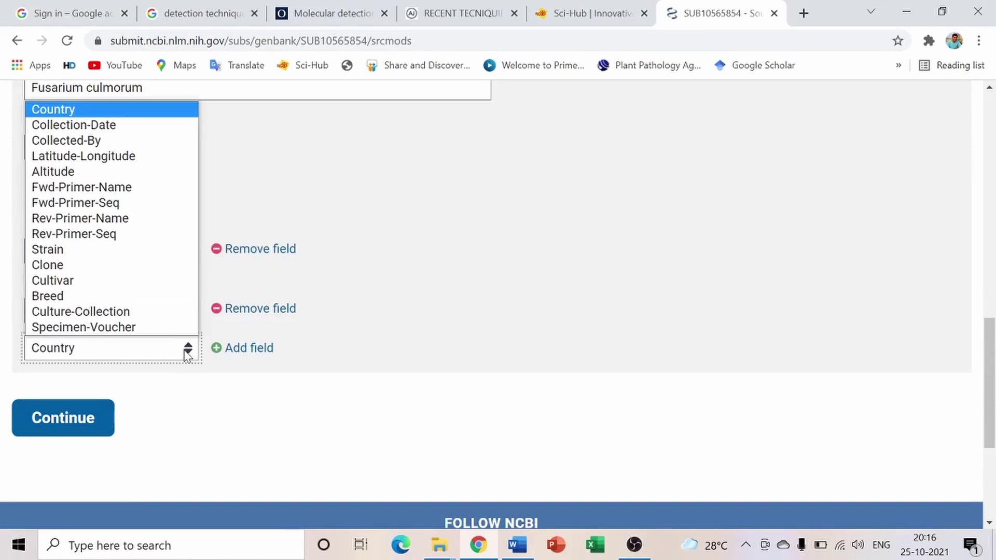
pyautogui.click(86, 140)
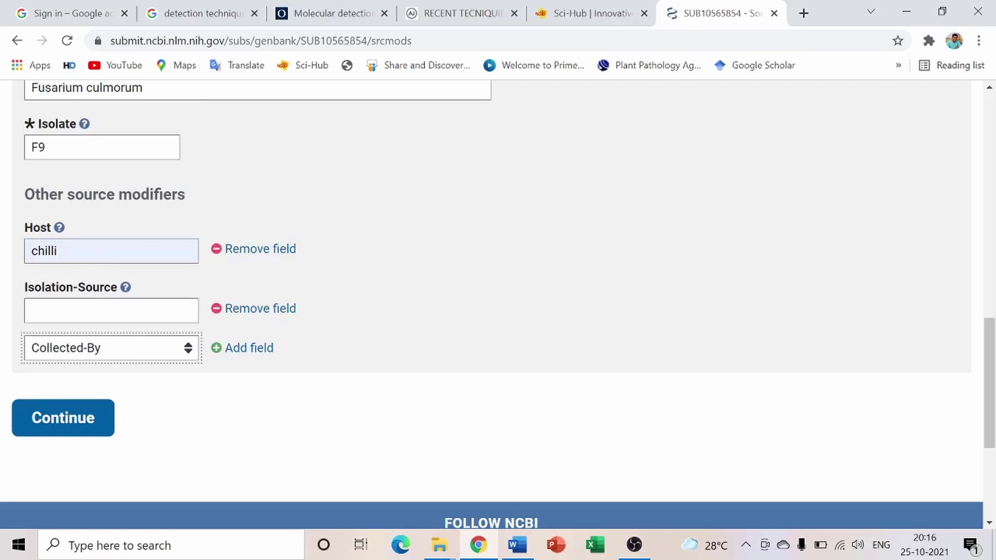
pyautogui.click(215, 309)
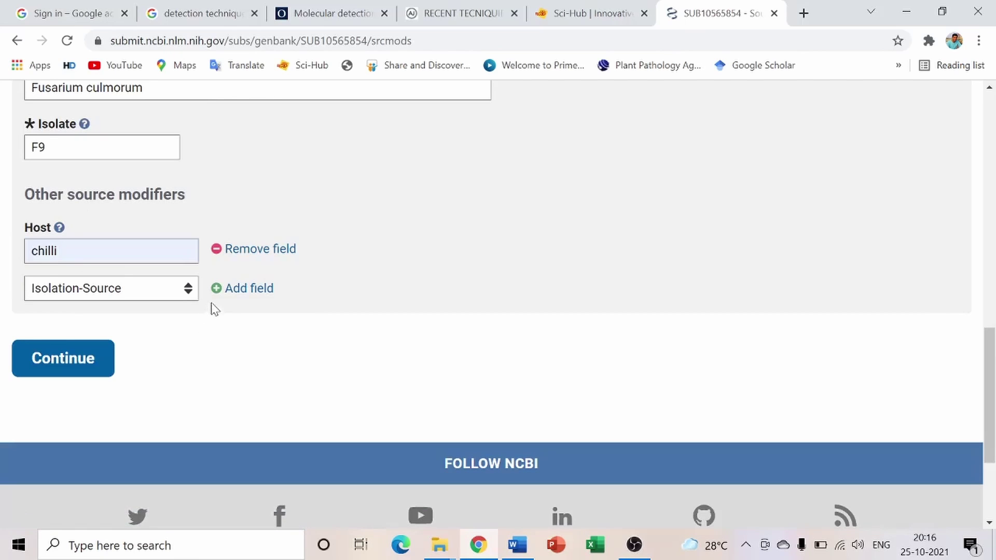
pyautogui.click(187, 288)
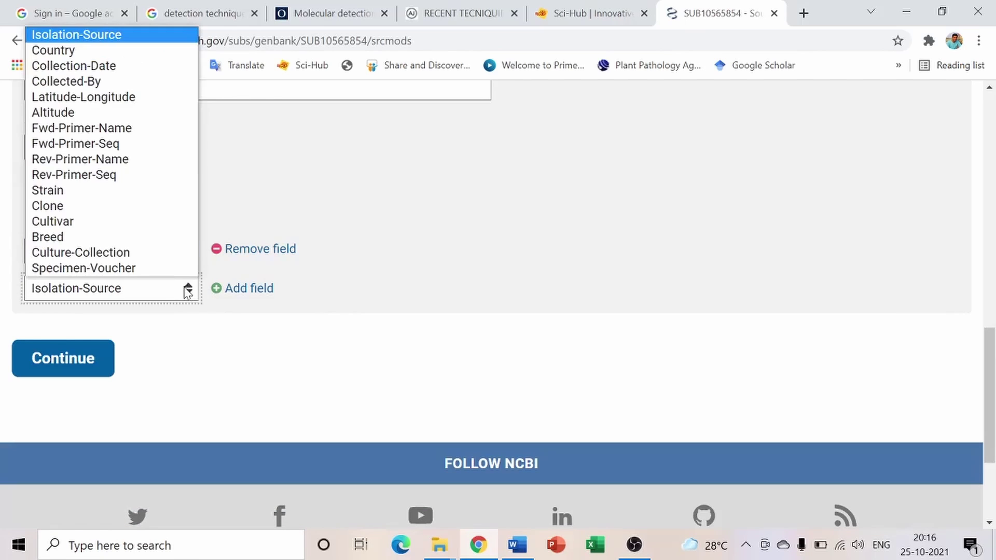
pyautogui.click(83, 82)
pyautogui.click(216, 289)
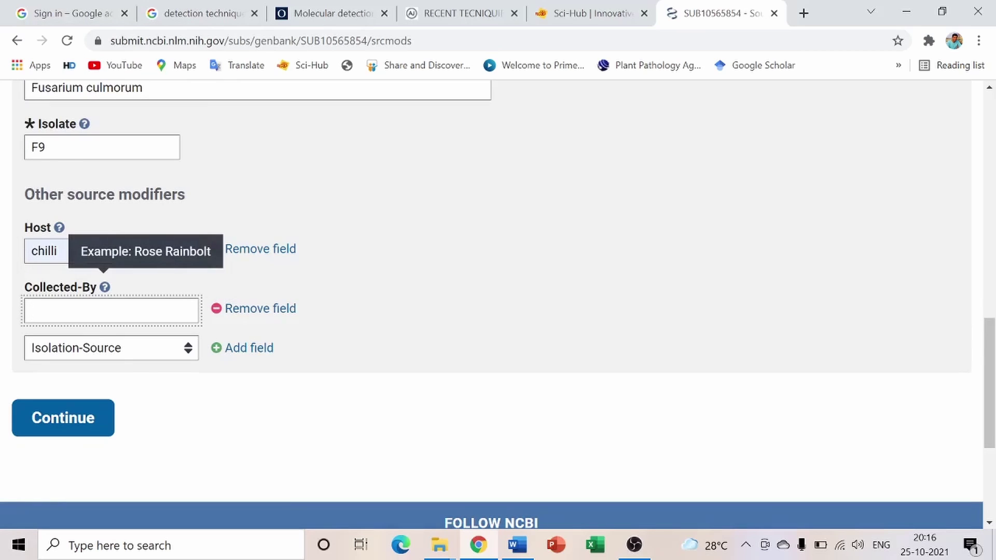
pyautogui.click(111, 310)
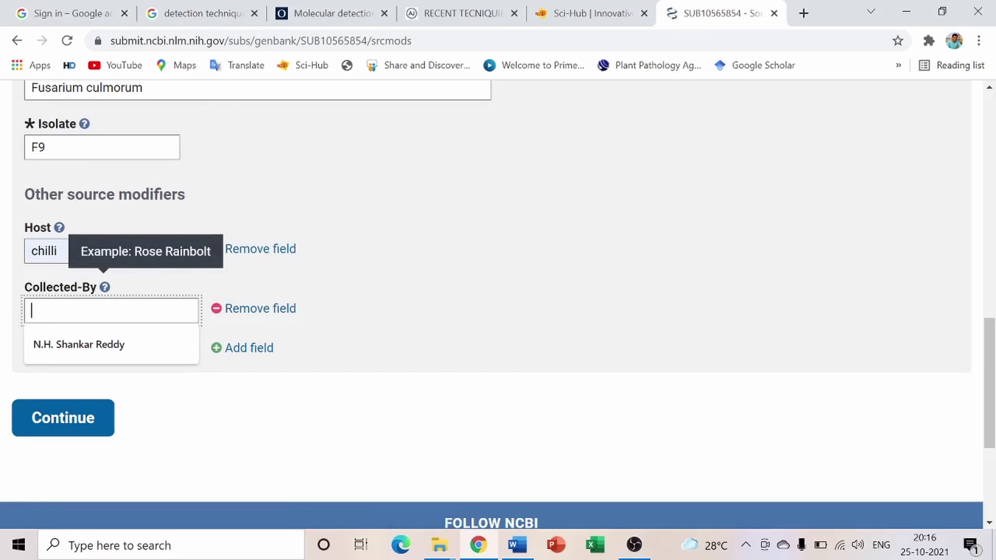
pyautogui.click(81, 343)
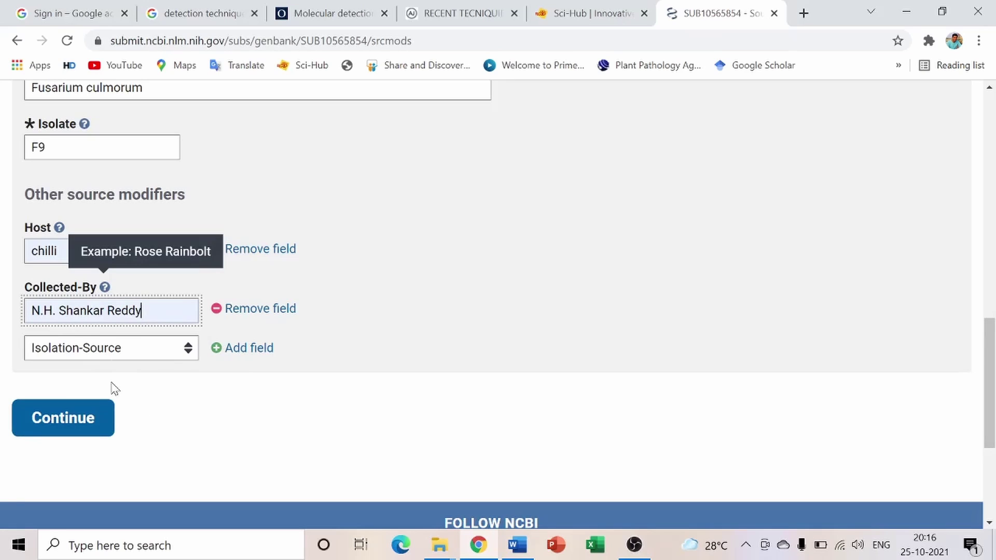
pyautogui.click(78, 429)
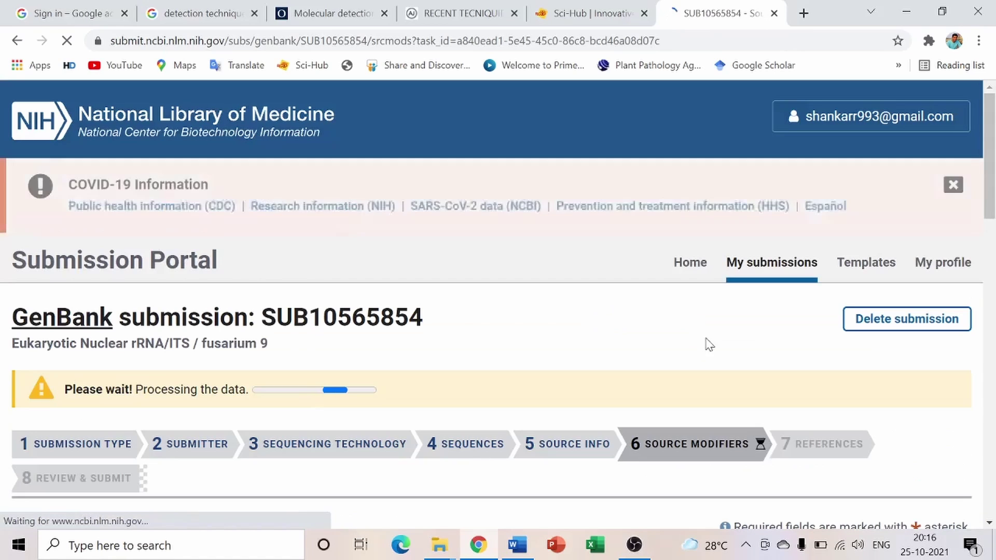
# Apply the pair of sequence authors saved from a recent submission
pyautogui.scroll(-7, 695, 447)
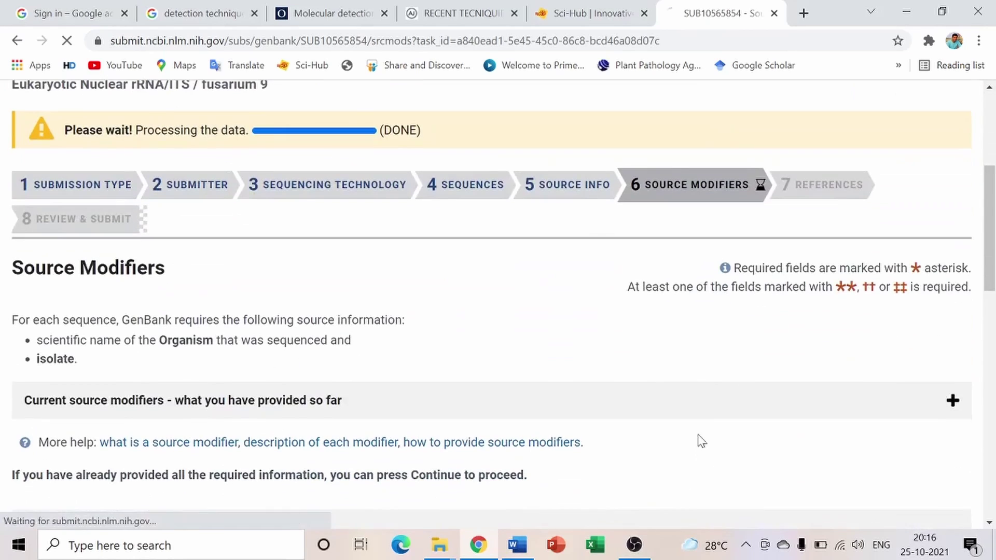
pyautogui.scroll(-5, 624, 331)
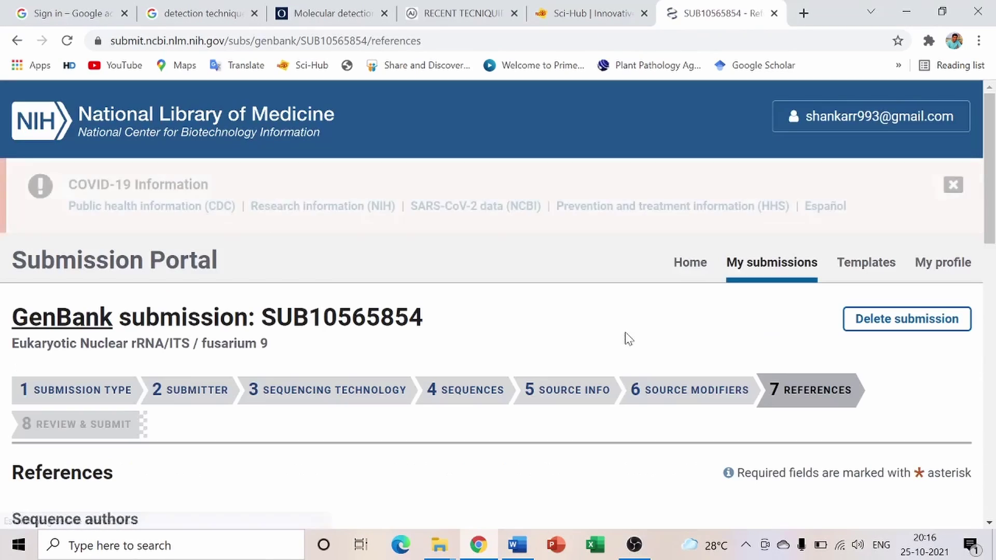
pyautogui.scroll(-3, 695, 402)
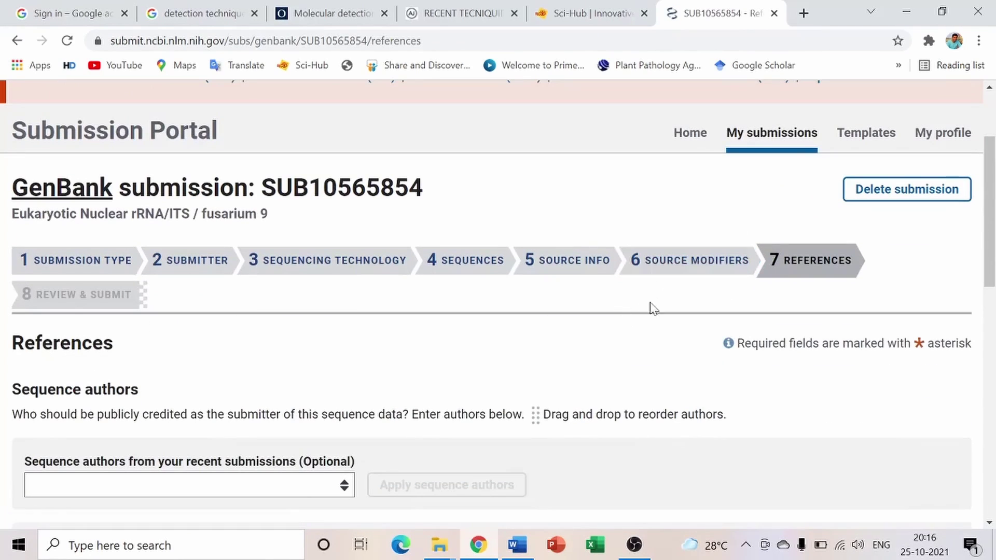
pyautogui.scroll(-5, 550, 315)
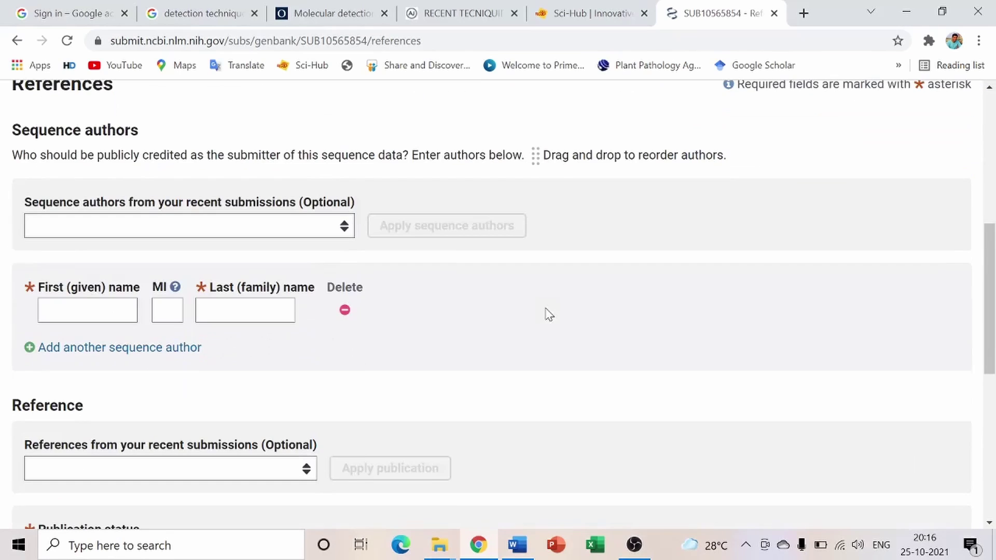
pyautogui.click(336, 231)
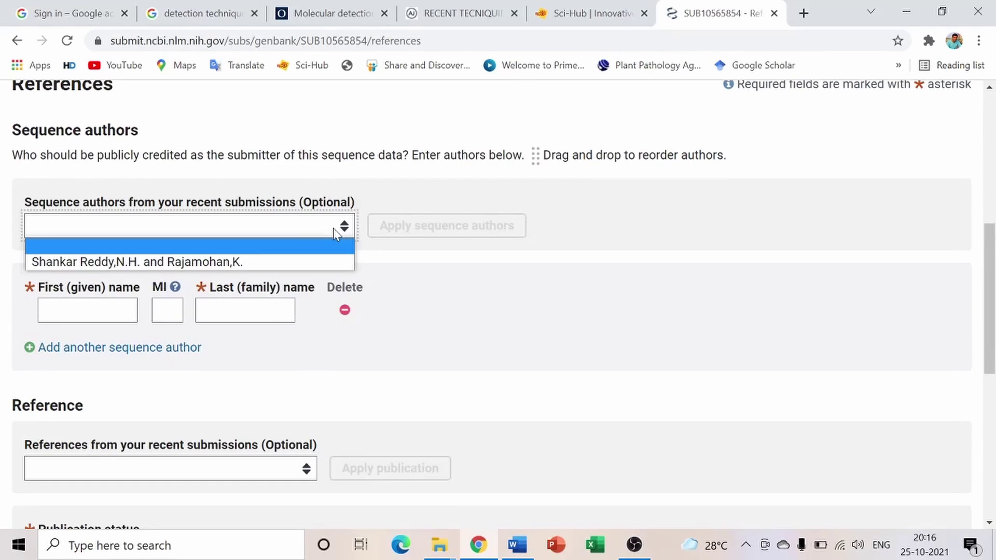
pyautogui.click(242, 266)
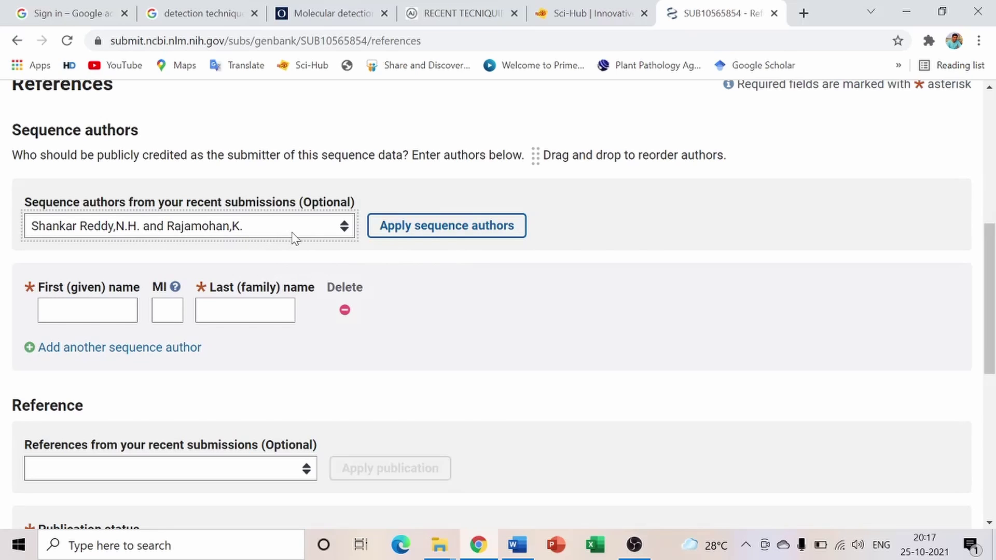
pyautogui.click(420, 232)
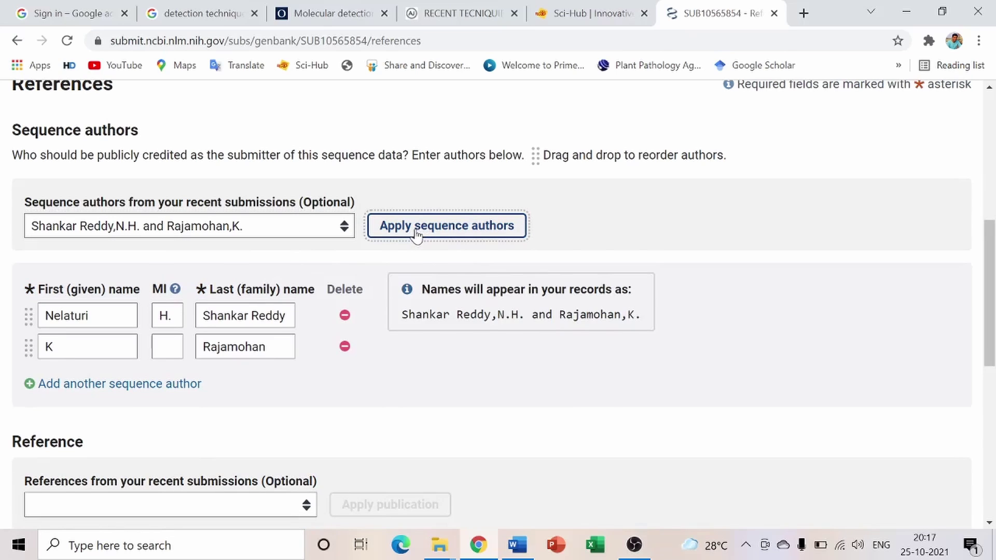
pyautogui.scroll(-2, 363, 285)
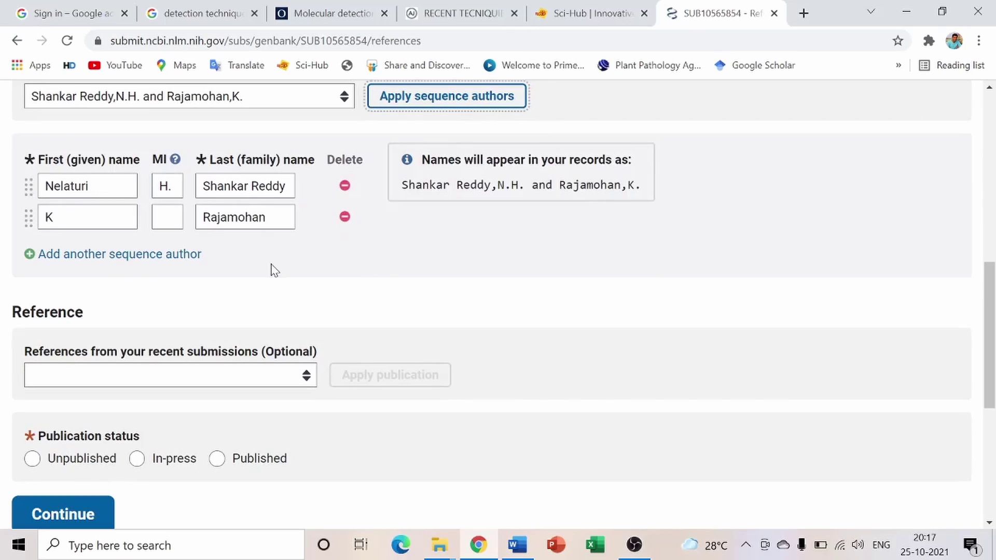
# Fill in the reference from the earlier Fusarium publication
pyautogui.scroll(-2, 271, 269)
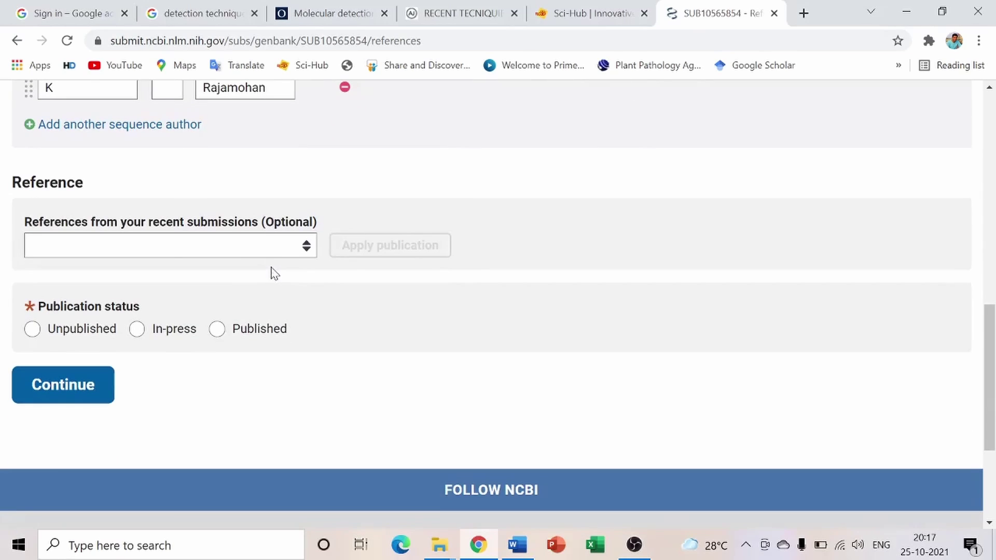
pyautogui.click(300, 249)
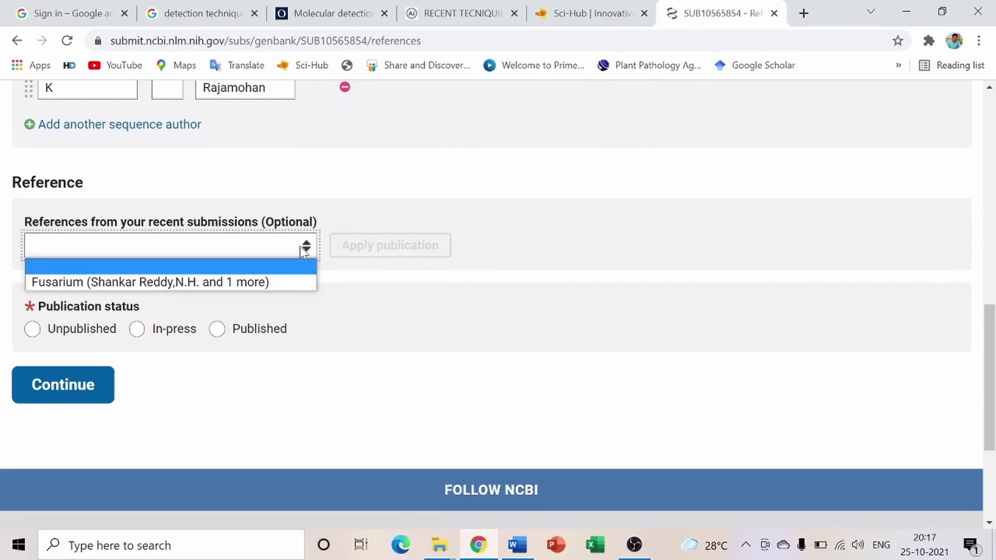
pyautogui.click(234, 283)
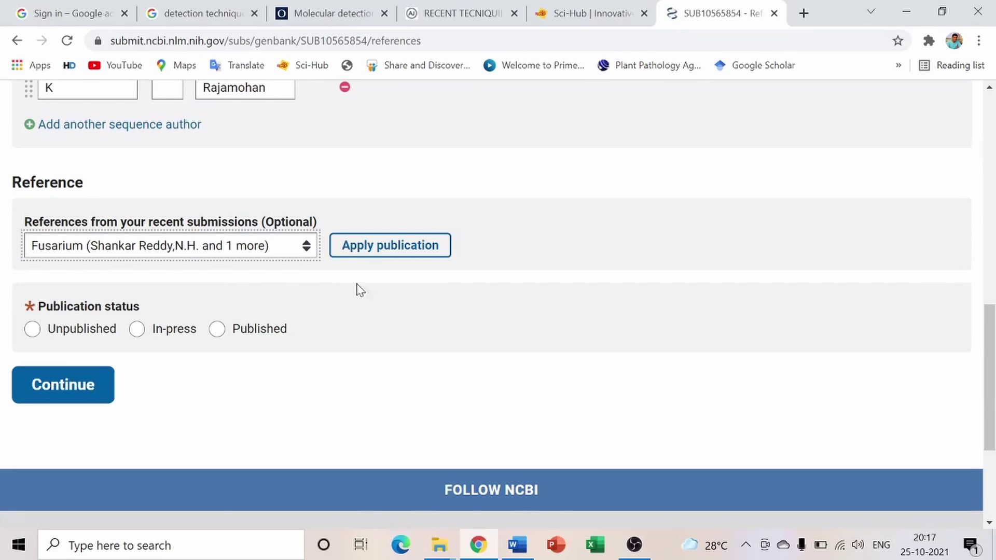
pyautogui.click(384, 248)
pyautogui.scroll(-7, 352, 316)
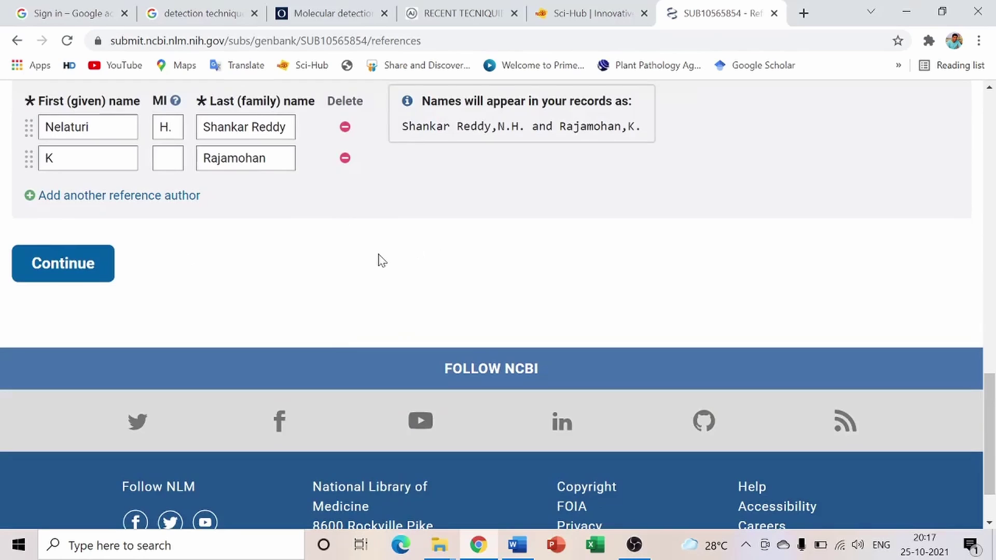
pyautogui.scroll(5, 379, 260)
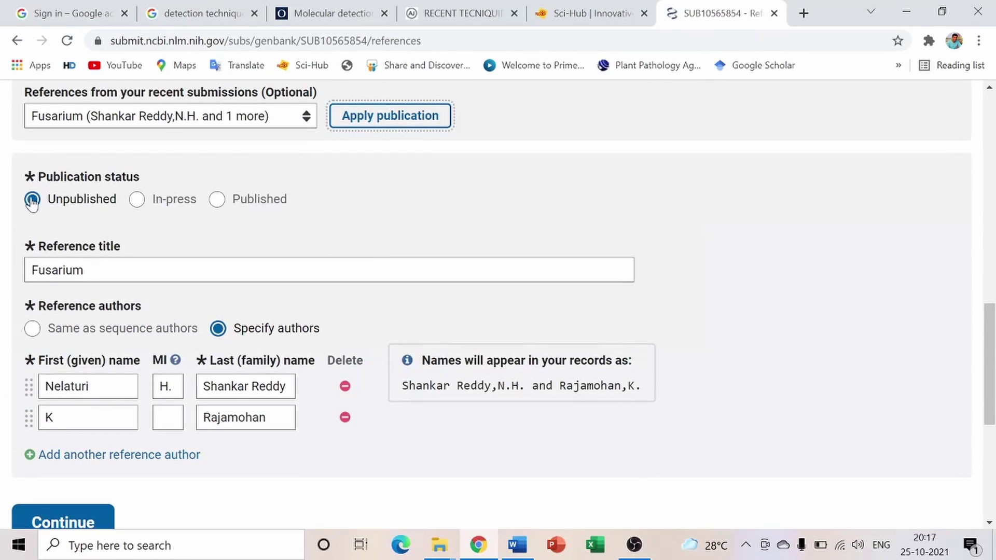
# Keep the reference Unpublished with explicitly specified authors and save the References step
pyautogui.click(31, 201)
pyautogui.scroll(-3, 92, 274)
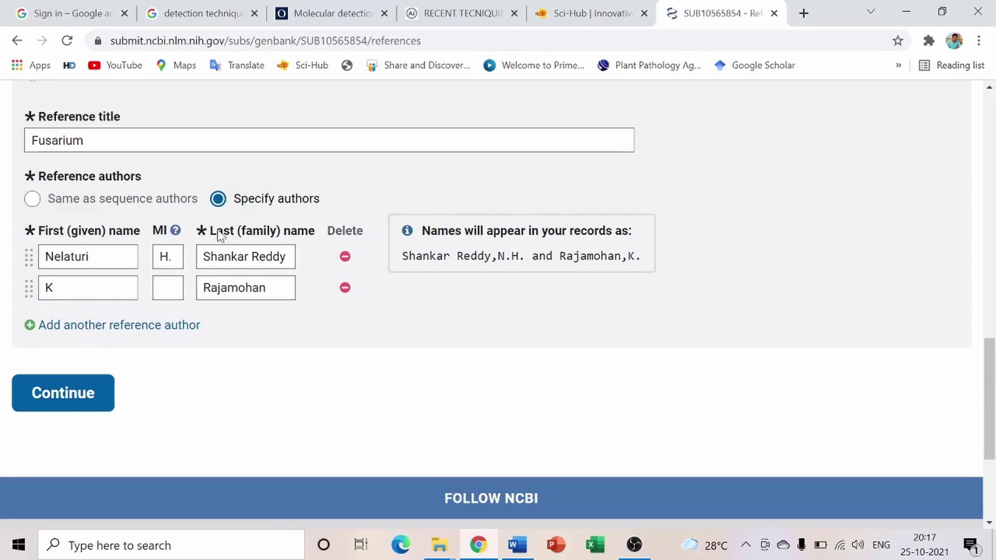
pyautogui.click(32, 201)
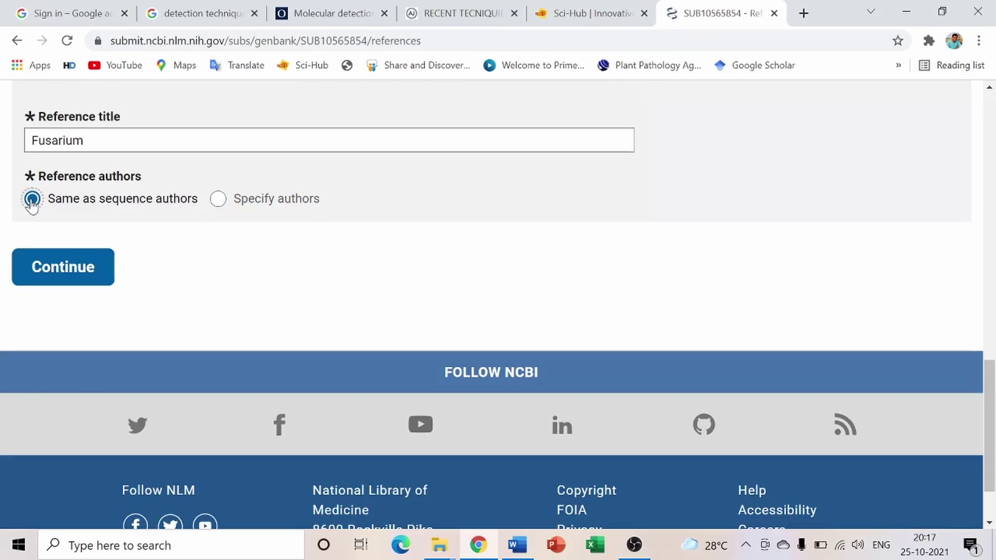
pyautogui.click(219, 203)
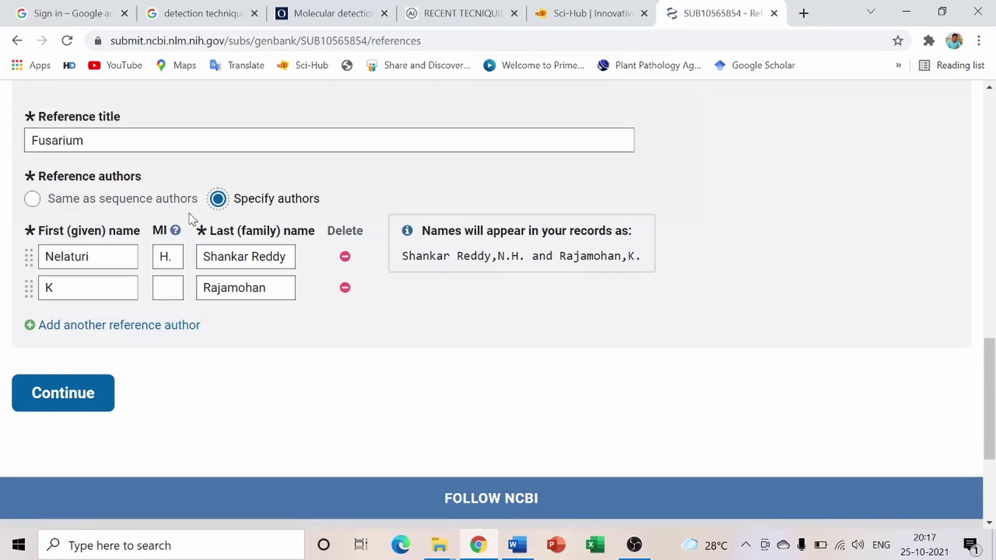
pyautogui.click(67, 401)
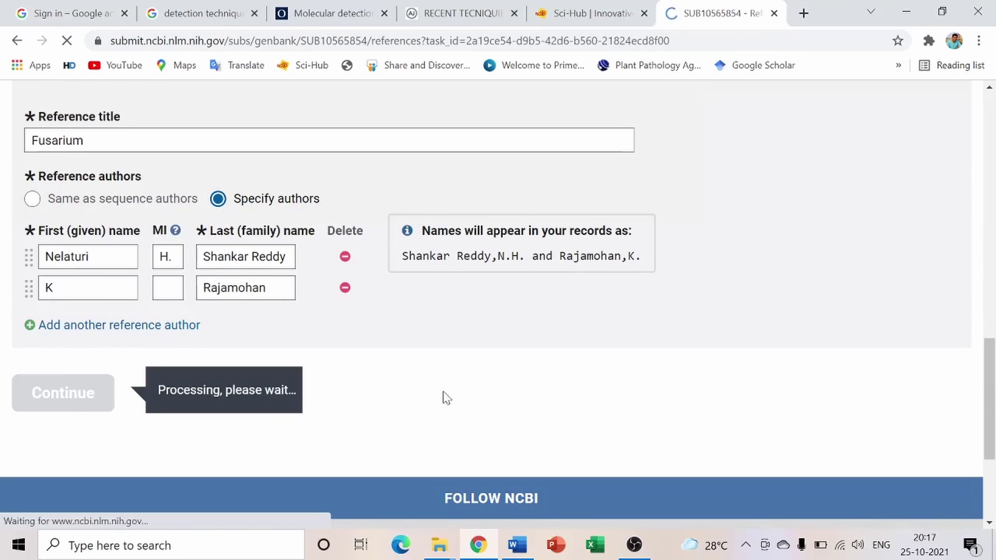
pyautogui.scroll(-6, 484, 397)
# Skim the review page, briefly revisit Source Information, then return to Review & Submit
pyautogui.scroll(-3, 337, 369)
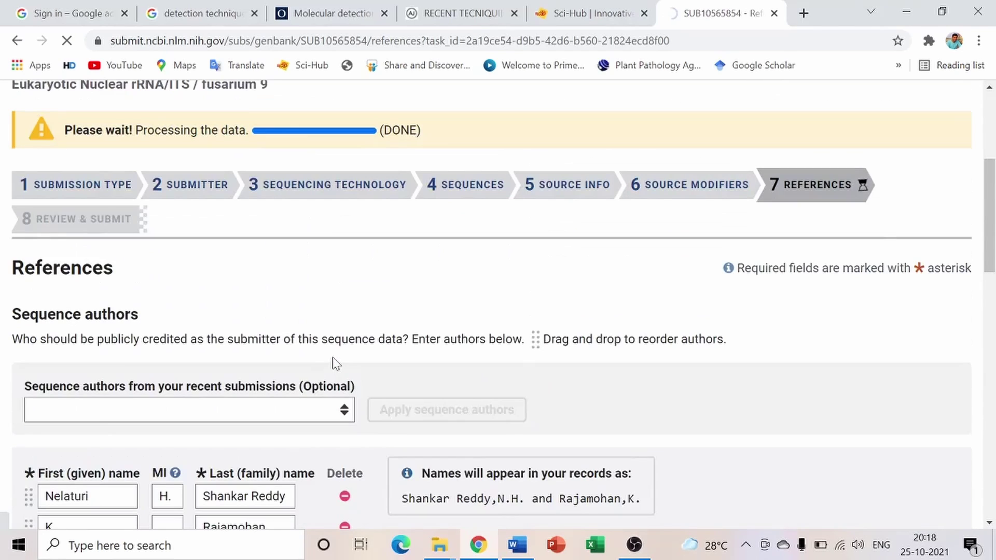
pyautogui.scroll(-4, 332, 357)
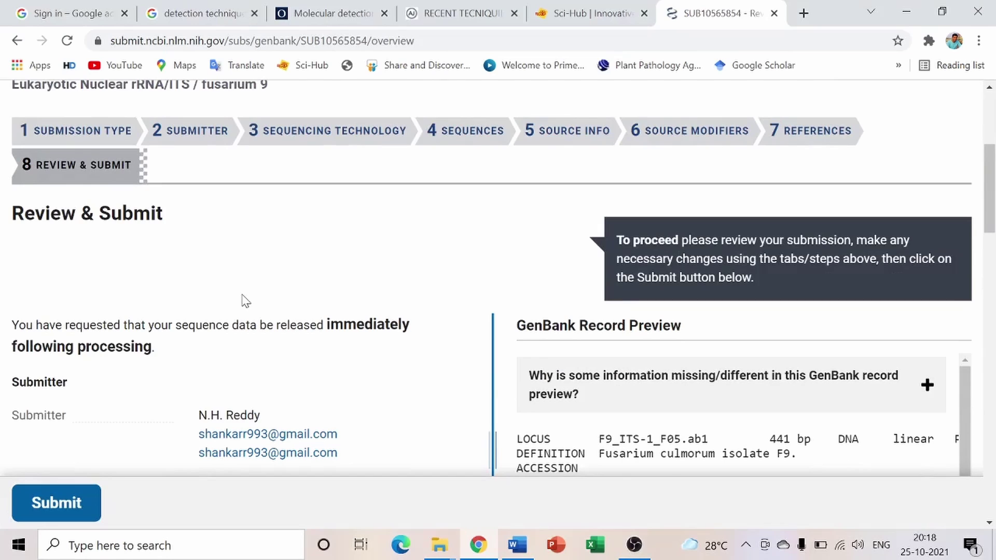
pyautogui.scroll(-3, 530, 327)
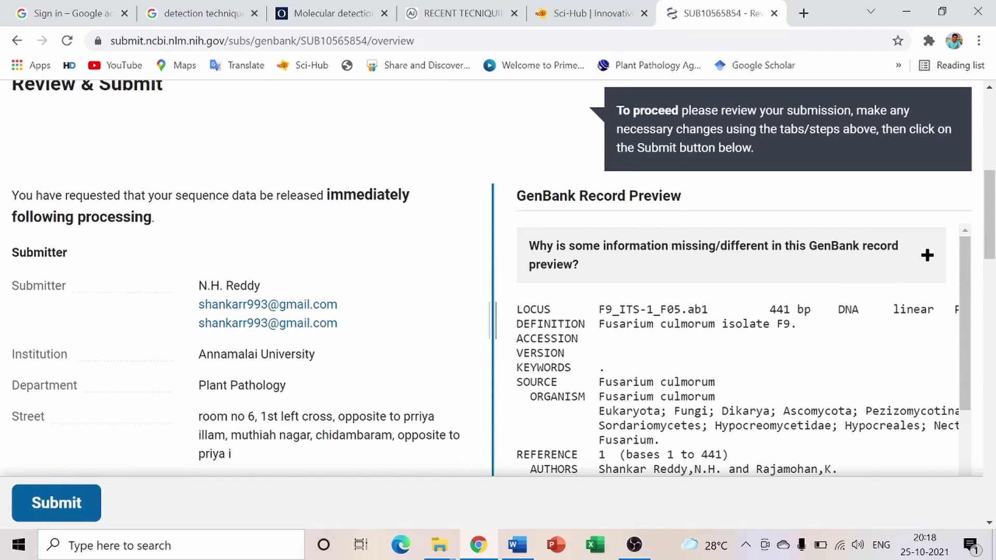
pyautogui.scroll(-8, 736, 350)
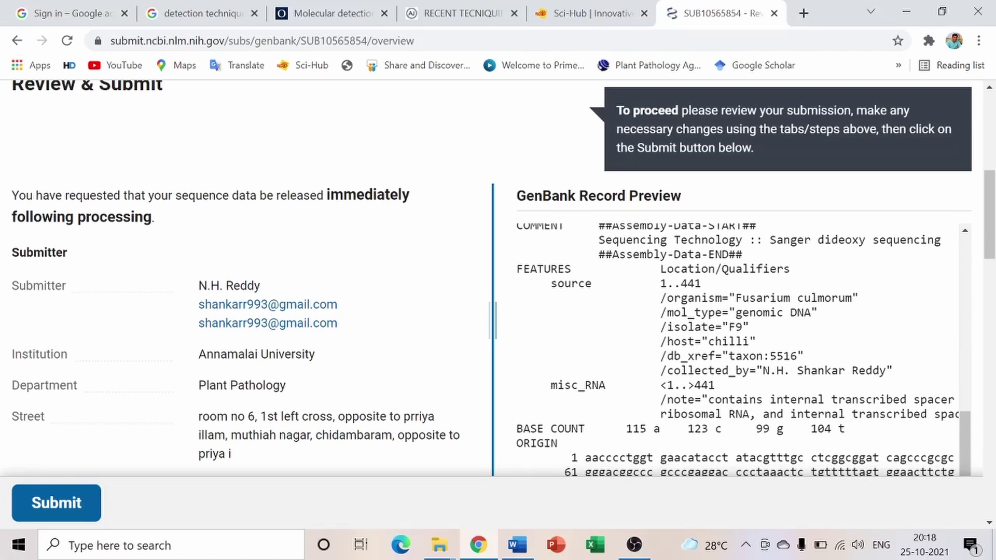
pyautogui.scroll(15, 638, 337)
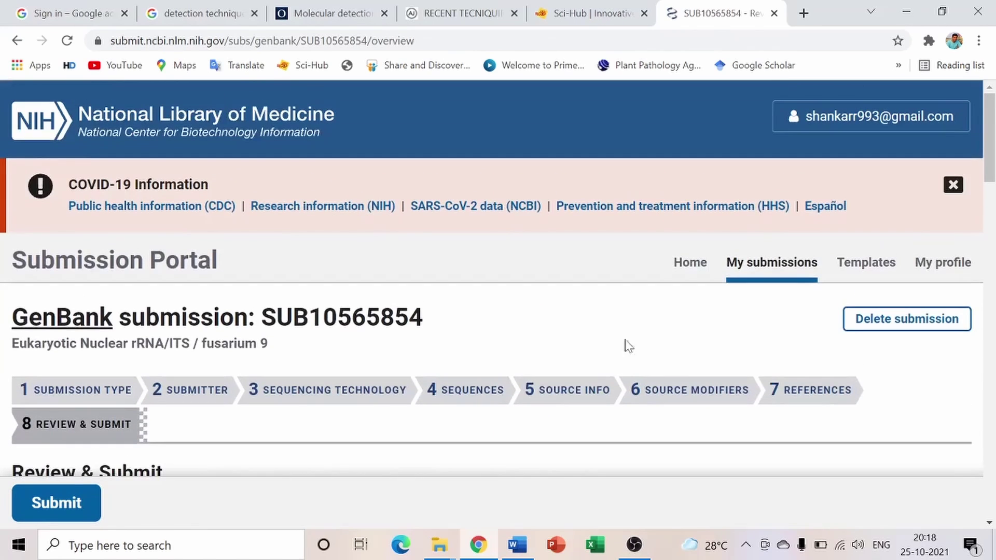
pyautogui.click(584, 402)
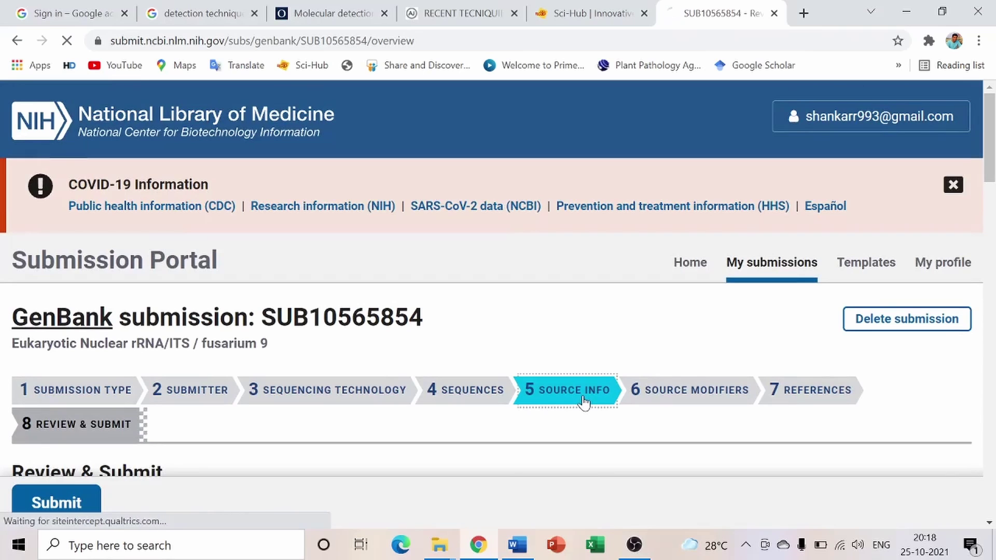
pyautogui.scroll(-7, 534, 318)
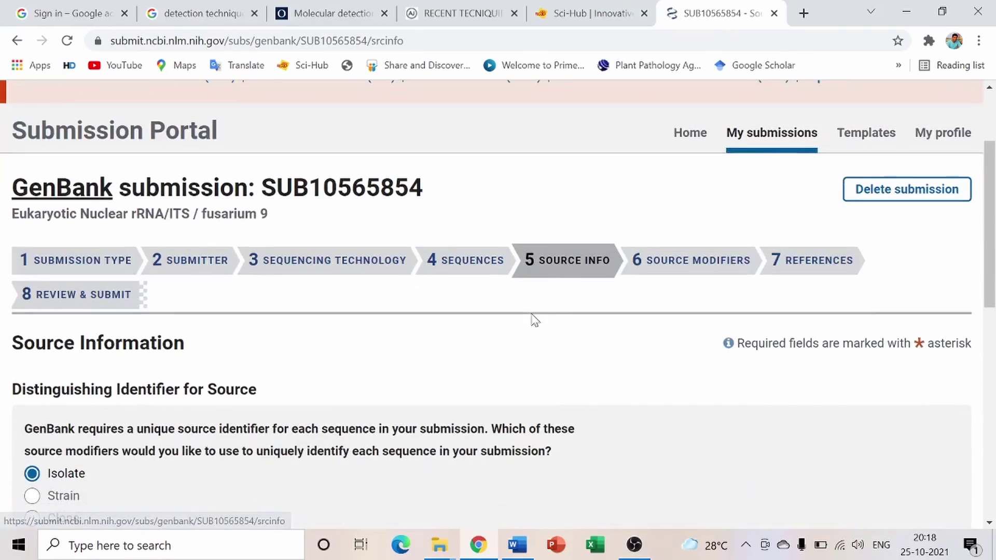
pyautogui.scroll(-3, 291, 386)
pyautogui.scroll(10, 224, 345)
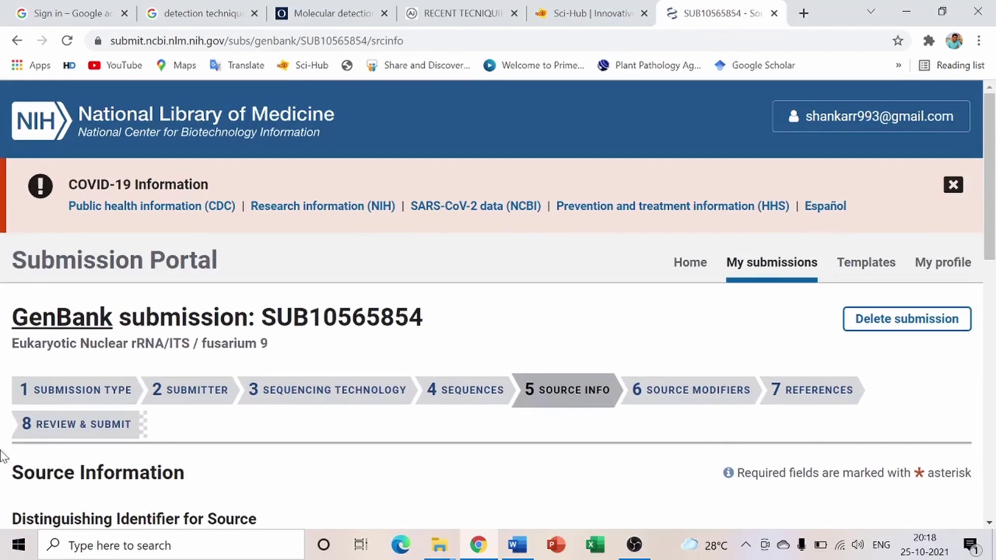
pyautogui.click(110, 435)
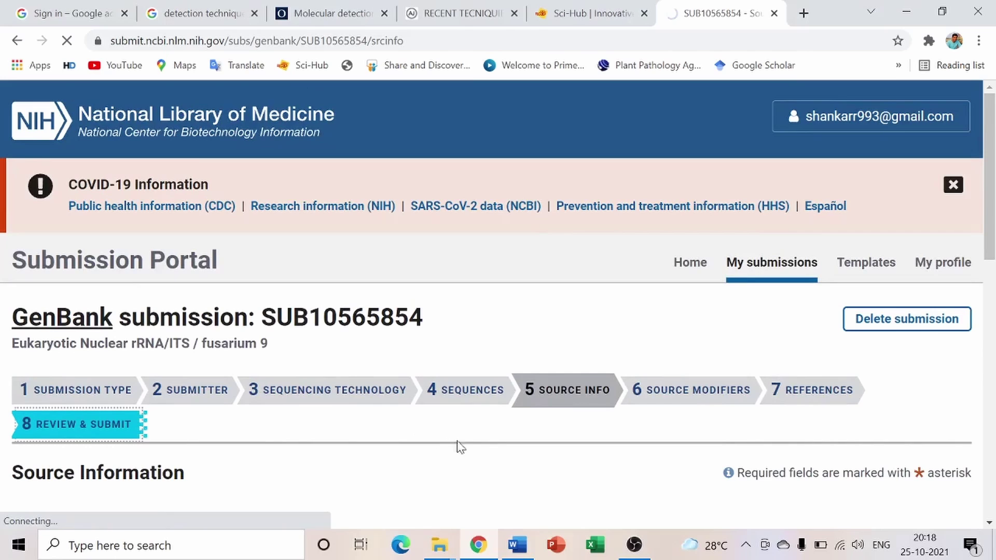
pyautogui.scroll(-5, 470, 438)
pyautogui.scroll(-7, 504, 373)
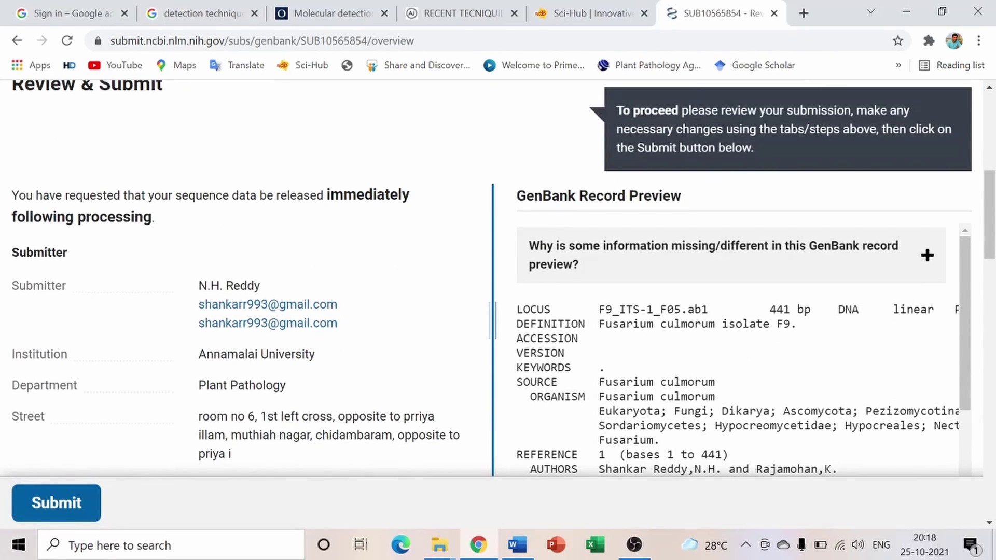
pyautogui.scroll(-2, 736, 347)
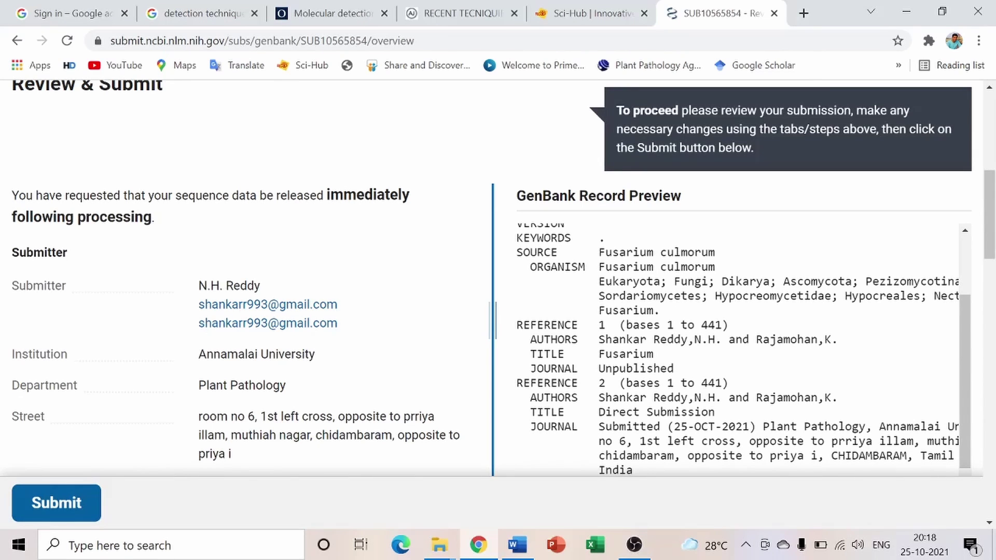
pyautogui.scroll(-2, 737, 347)
pyautogui.scroll(-3, 737, 348)
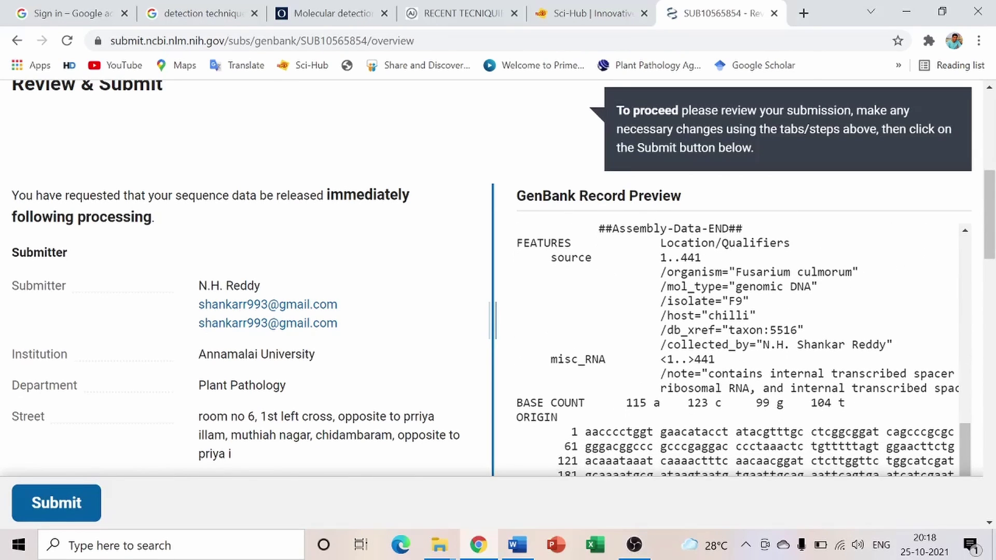
pyautogui.scroll(-5, 433, 325)
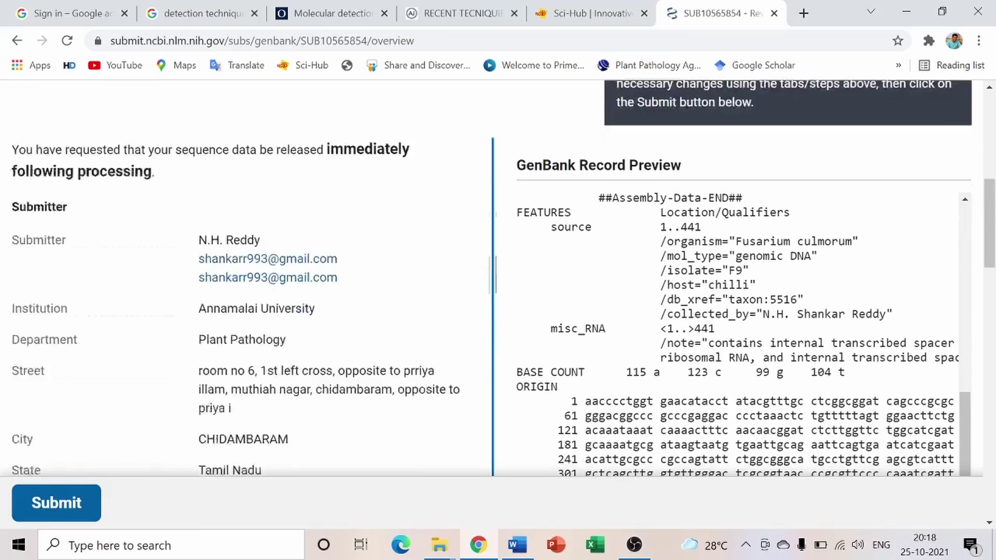
pyautogui.scroll(-5, 431, 324)
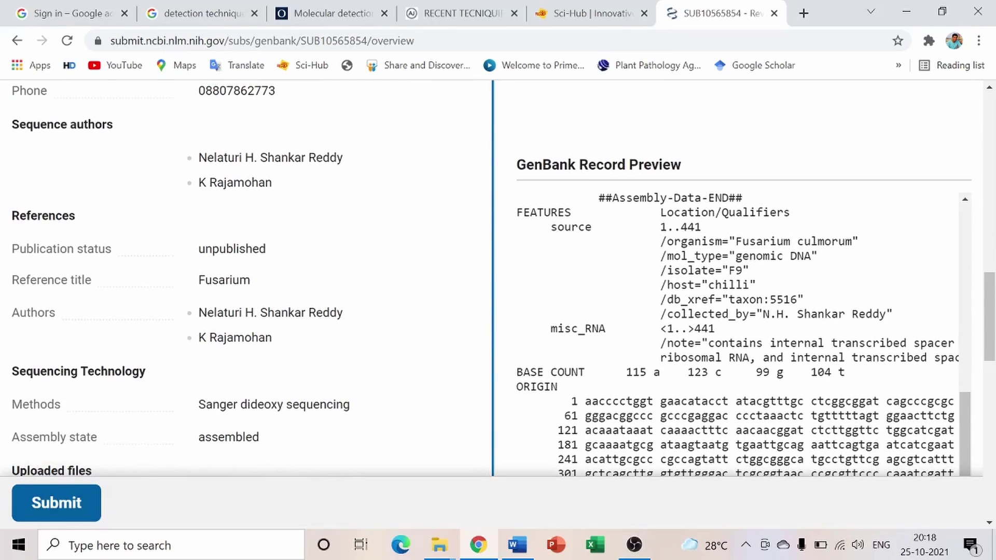
pyautogui.scroll(2, 430, 294)
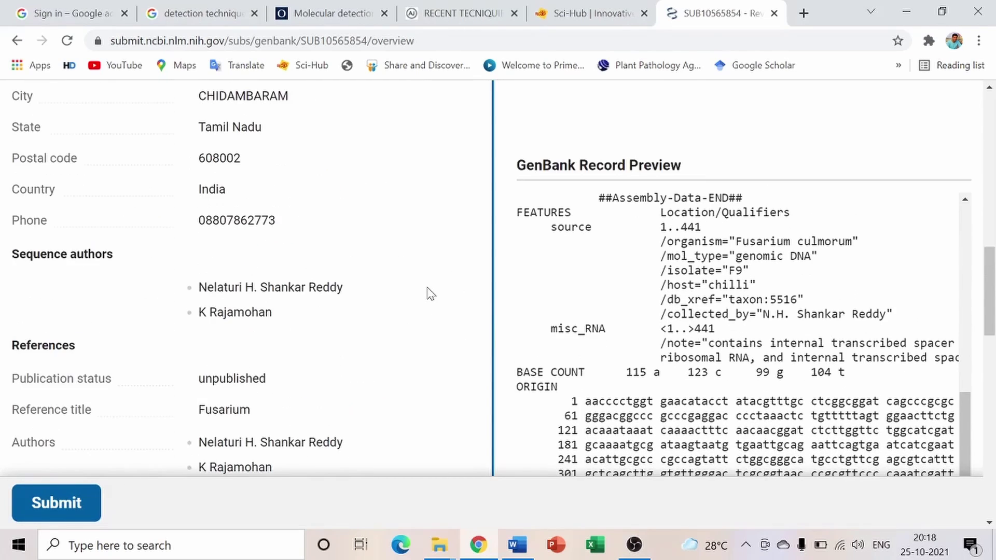
pyautogui.scroll(-9, 429, 298)
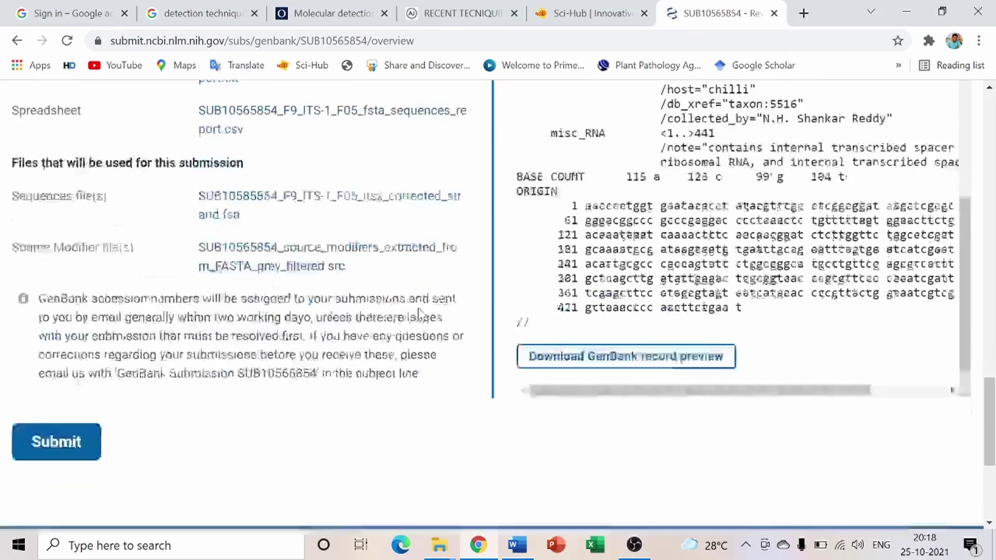
pyautogui.scroll(-4, 419, 311)
# Submit SUB10565854 and check fusarium 9 is listed as awaiting processing among 3 submissions
pyautogui.click(55, 213)
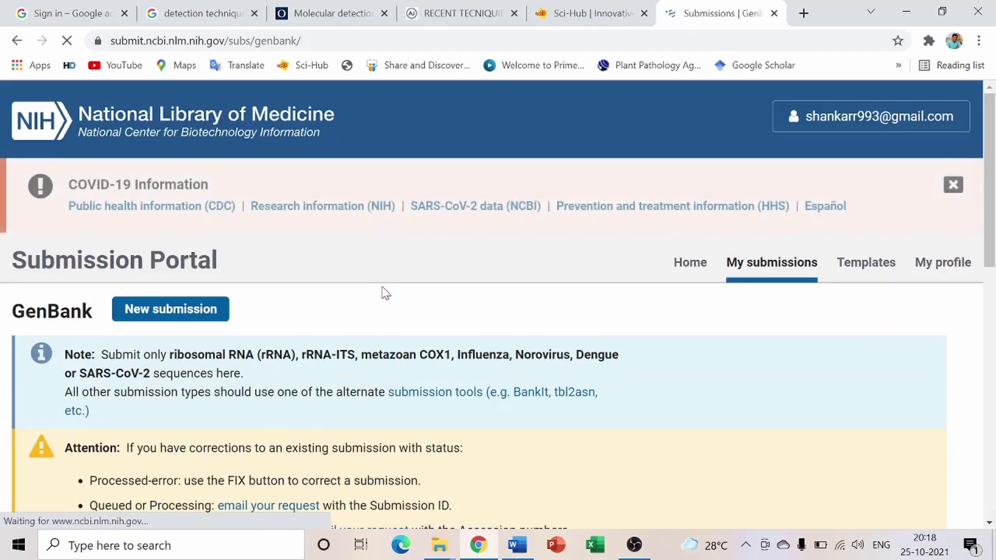
pyautogui.scroll(-12, 383, 298)
pyautogui.scroll(5, 382, 303)
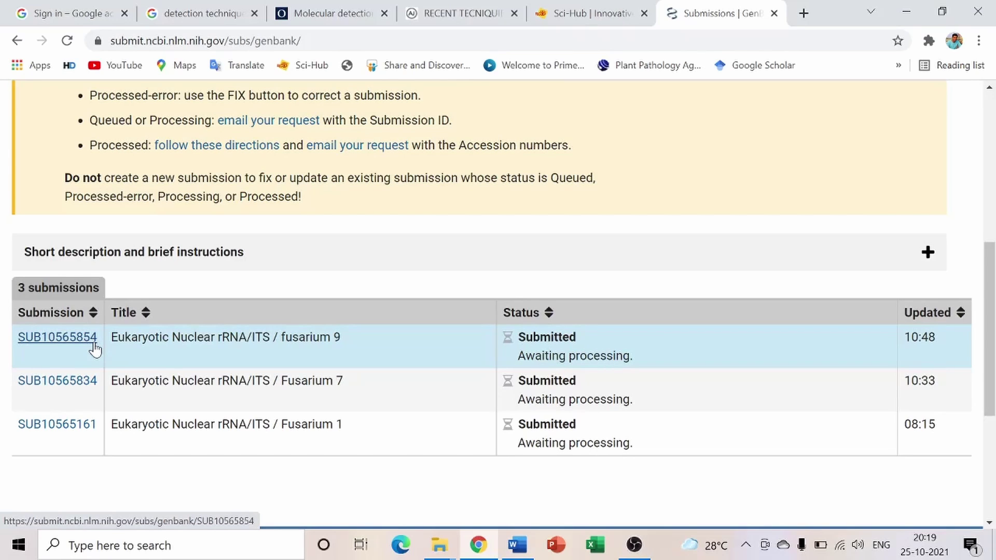
pyautogui.scroll(2, 556, 396)
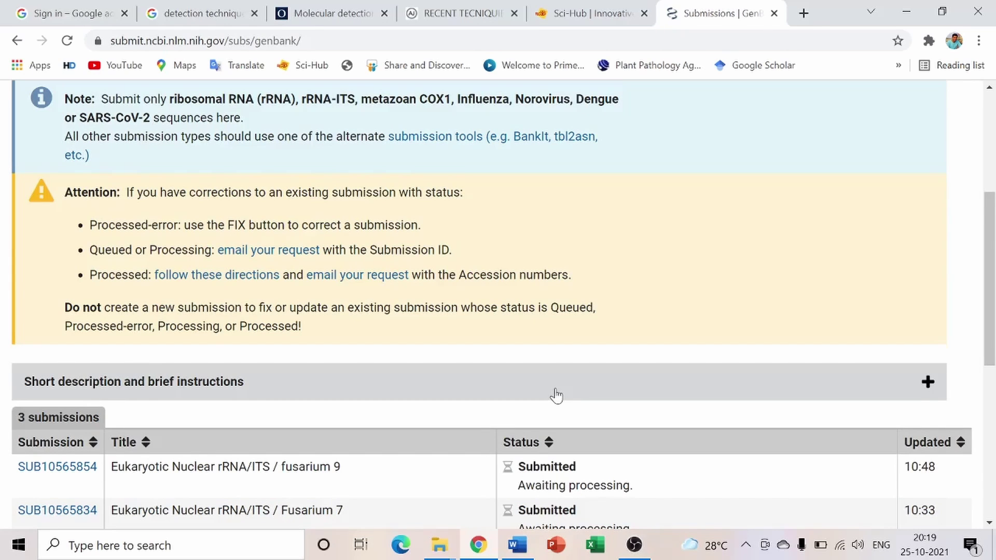
pyautogui.scroll(3, 556, 387)
pyautogui.scroll(-5, 556, 387)
pyautogui.scroll(3, 561, 395)
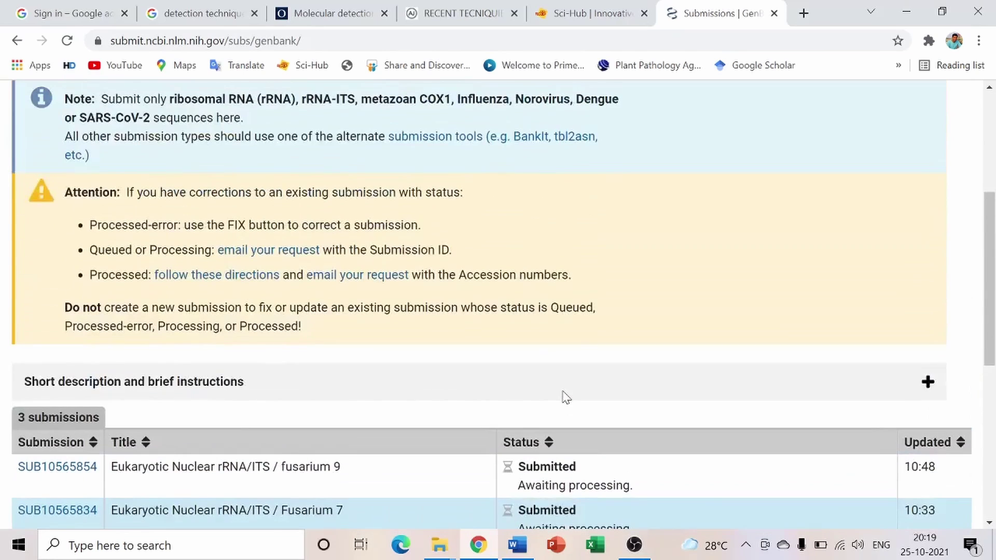
pyautogui.scroll(5, 563, 398)
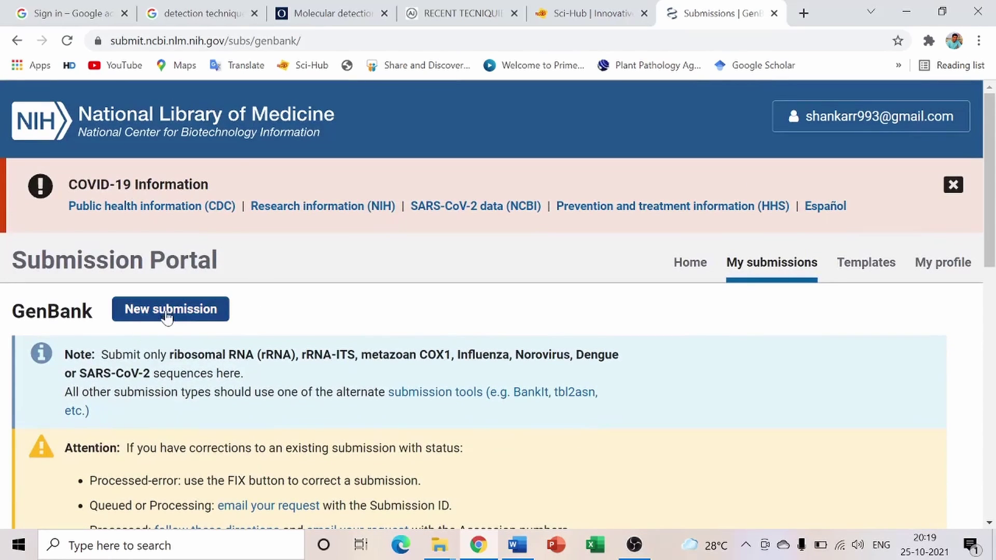
# Start a new GenBank submission and look over its Submission Type page
pyautogui.click(186, 311)
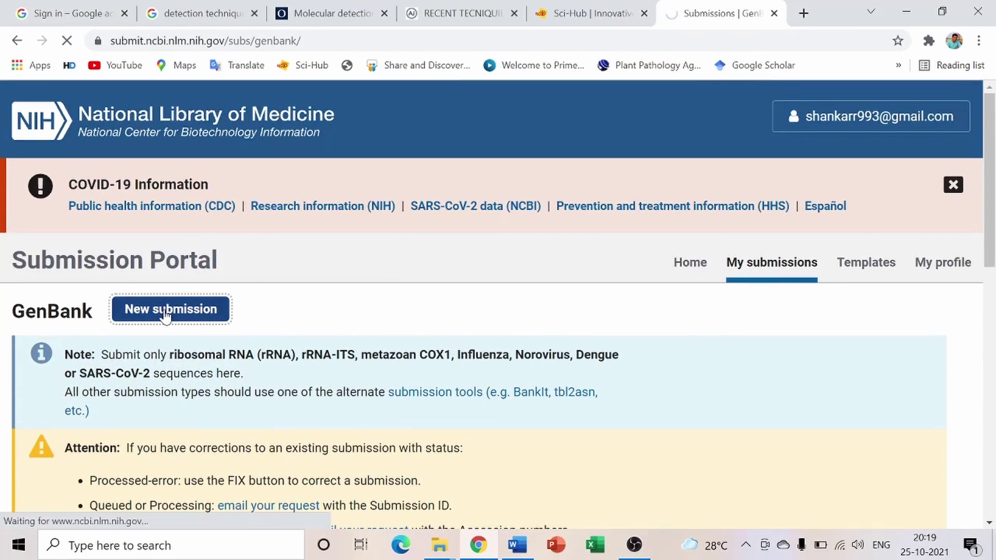
pyautogui.scroll(-4, 321, 369)
pyautogui.scroll(-1, 322, 368)
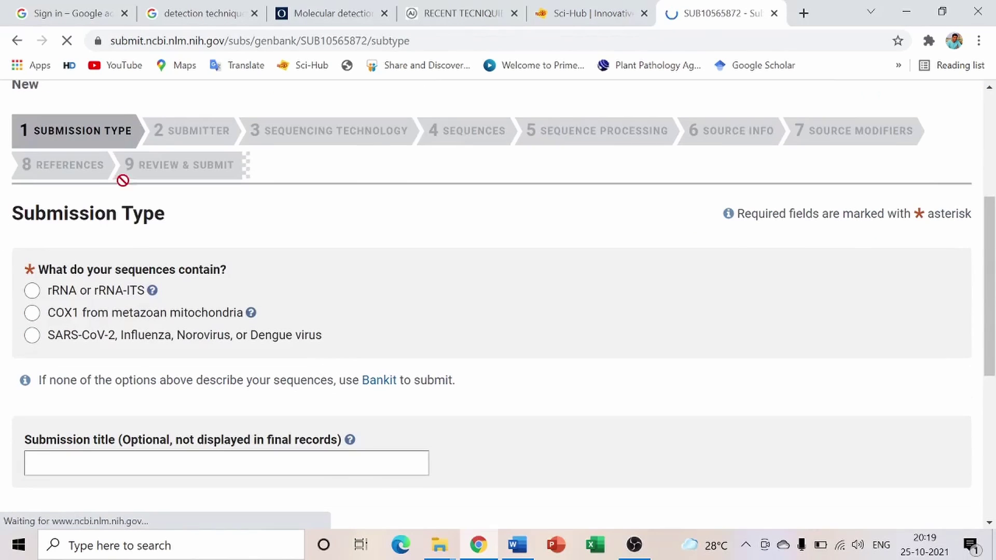
pyautogui.moveTo(123, 310)
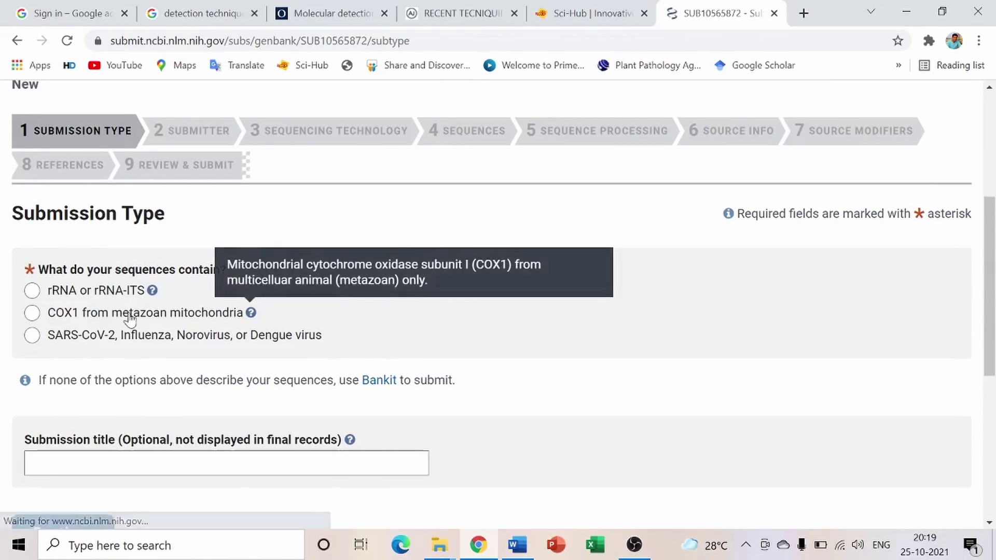
pyautogui.scroll(-6, 422, 284)
pyautogui.scroll(11, 426, 281)
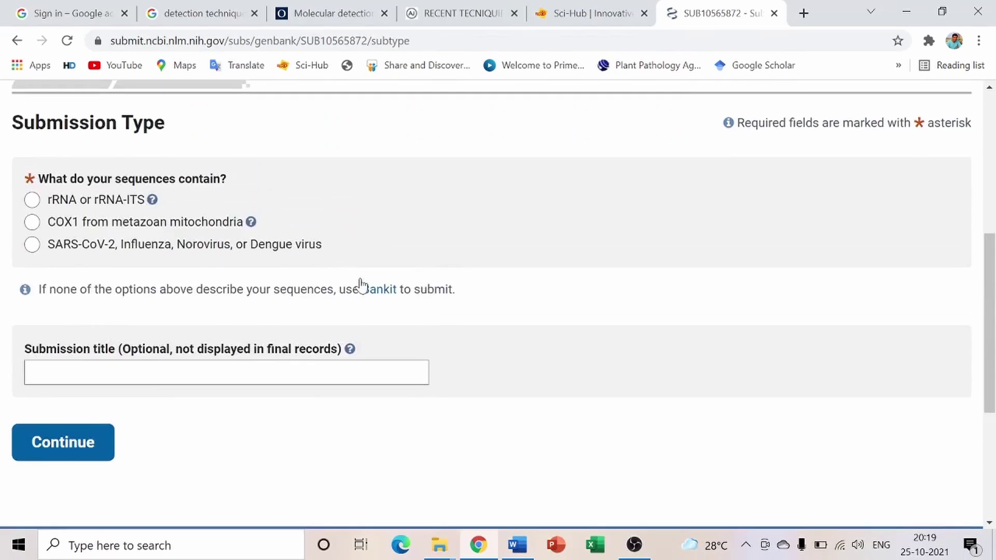
# Go back to My submissions and review the four listed submissions, including unfinished SUB10565872
pyautogui.click(17, 41)
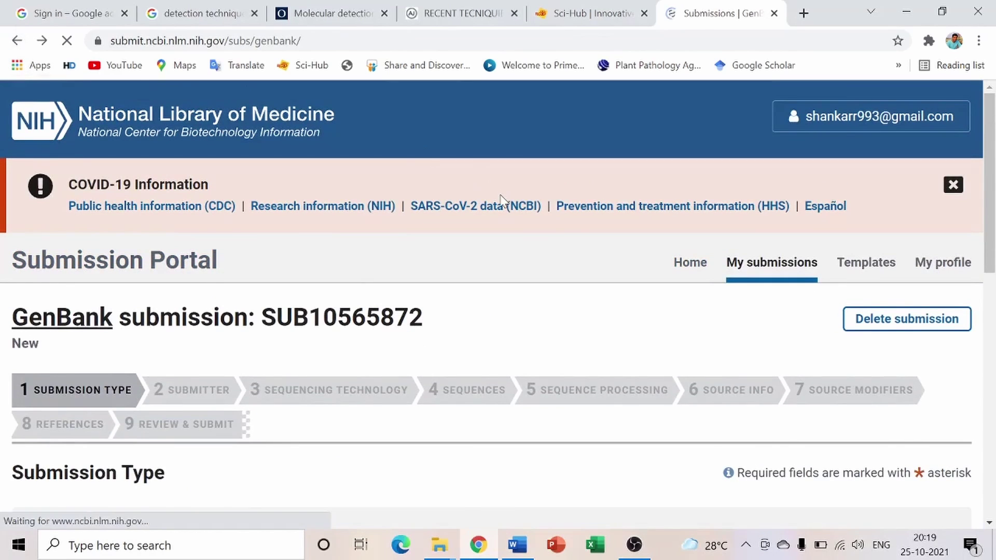
pyautogui.scroll(-5, 618, 293)
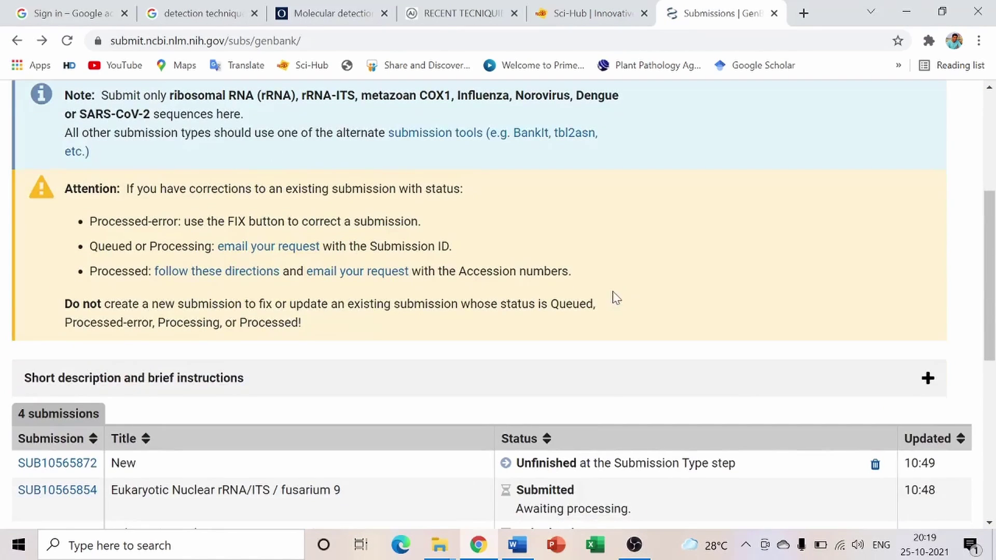
pyautogui.scroll(-5, 614, 297)
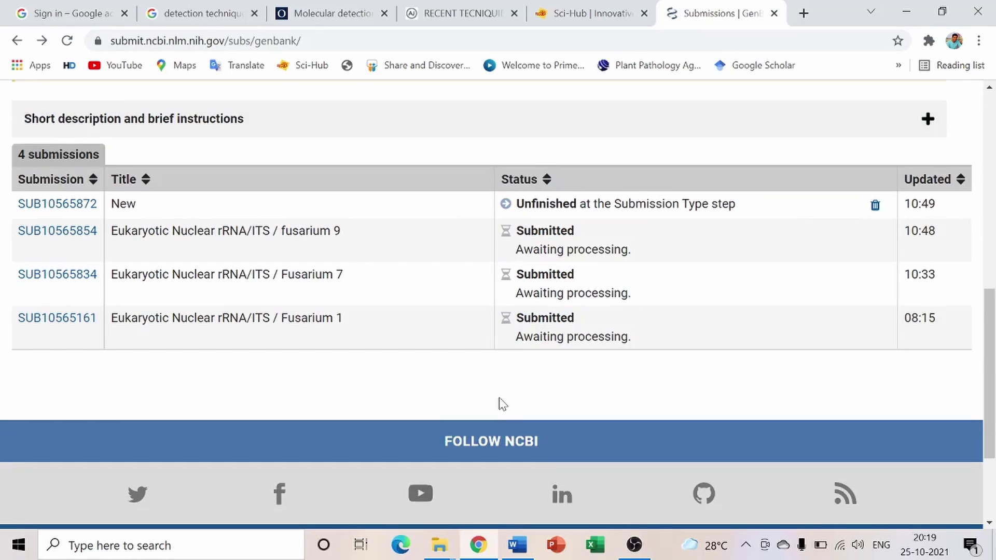
pyautogui.scroll(5, 499, 399)
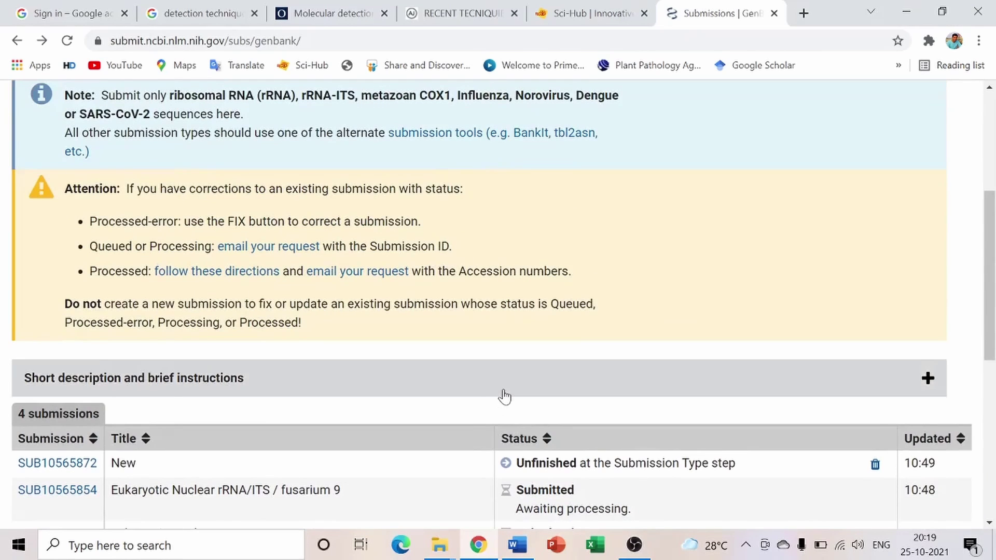
pyautogui.scroll(5, 643, 166)
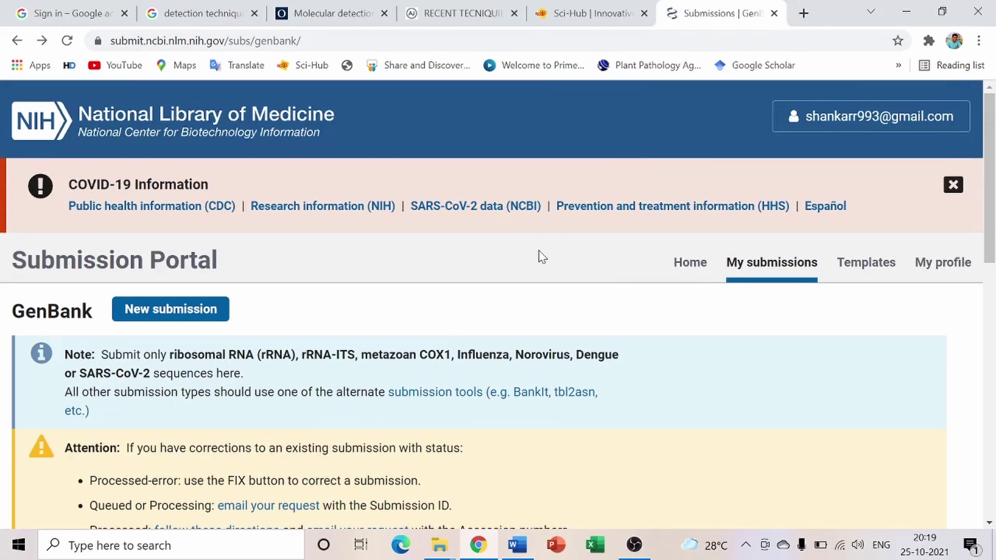
# Swap the submission portal tab for a new tab and reach the NCBI home page via Google search 'ncbi'
pyautogui.click(803, 14)
pyautogui.click(672, 14)
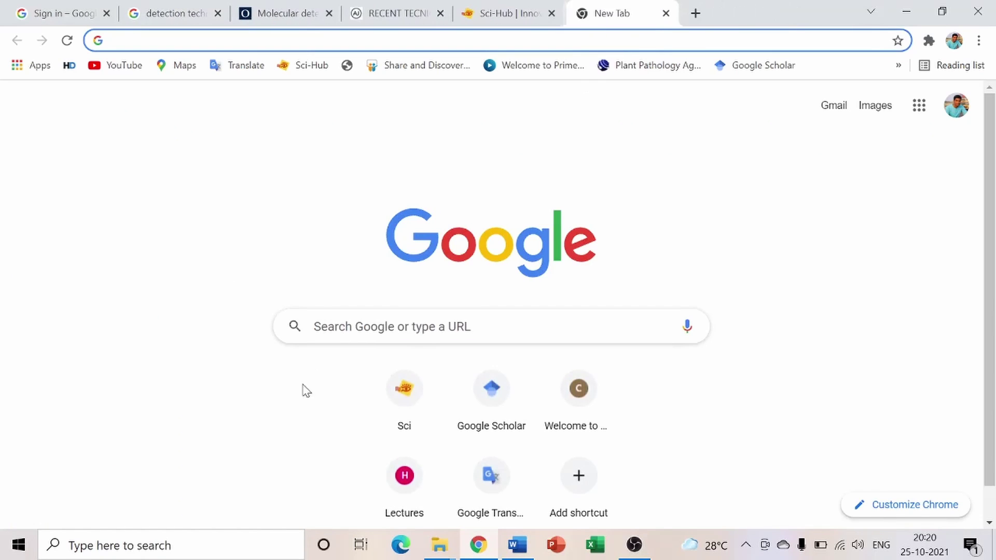
pyautogui.click(389, 326)
pyautogui.write('ncbi')
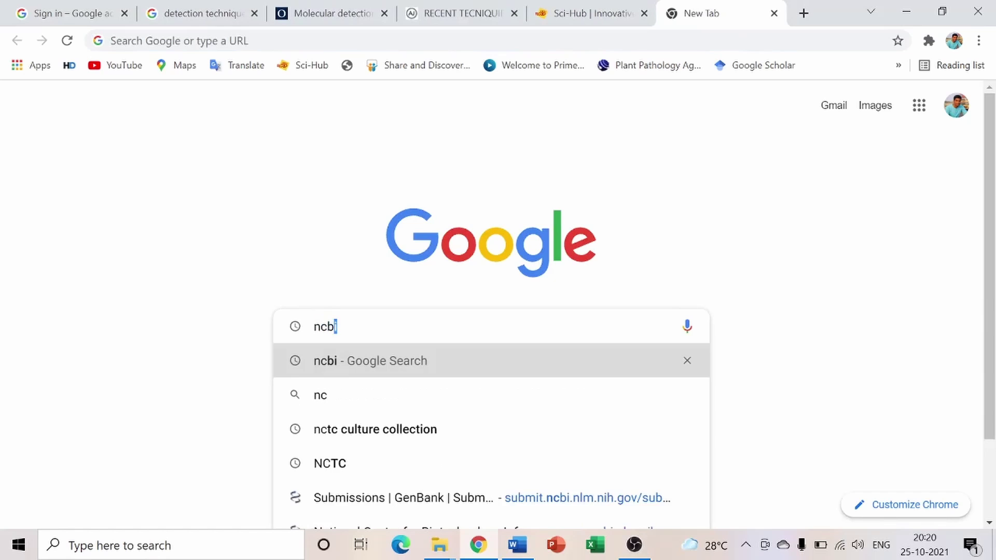
pyautogui.press('Return')
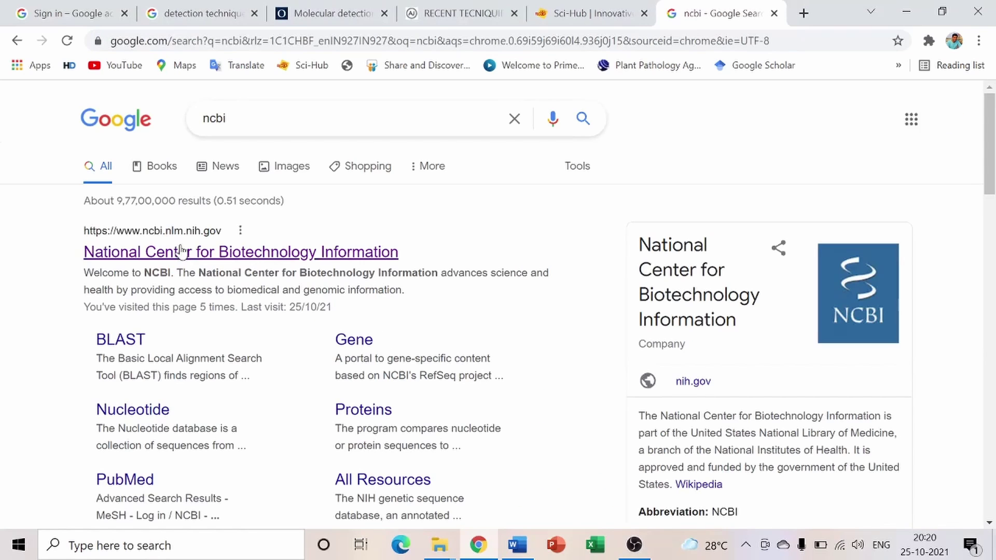
pyautogui.click(179, 251)
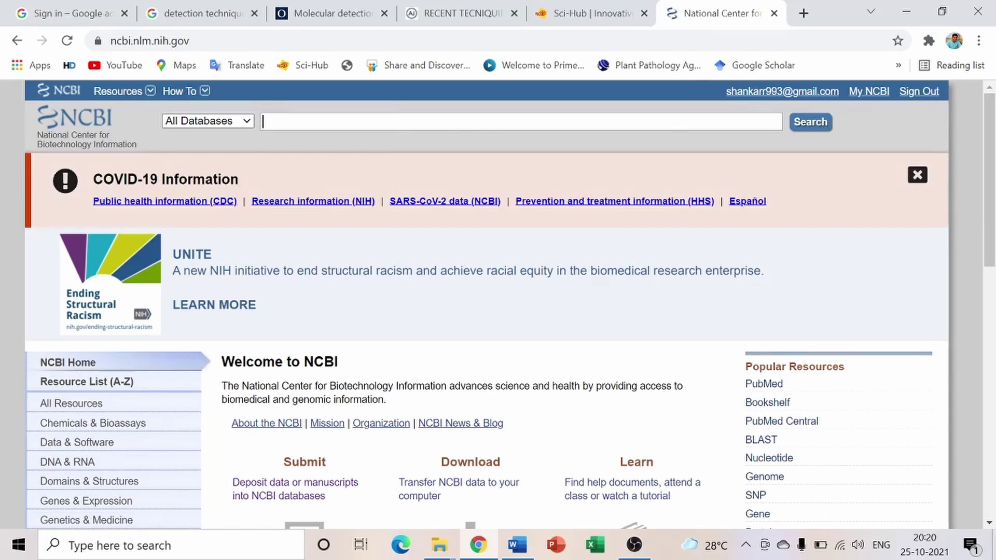
pyautogui.write('MK')
pyautogui.write('880786')
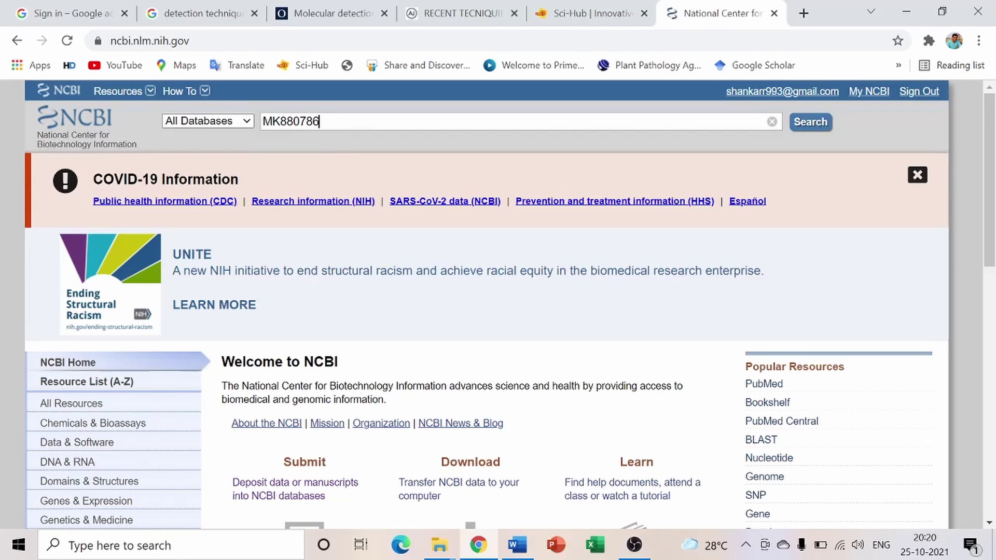
pyautogui.press('Return')
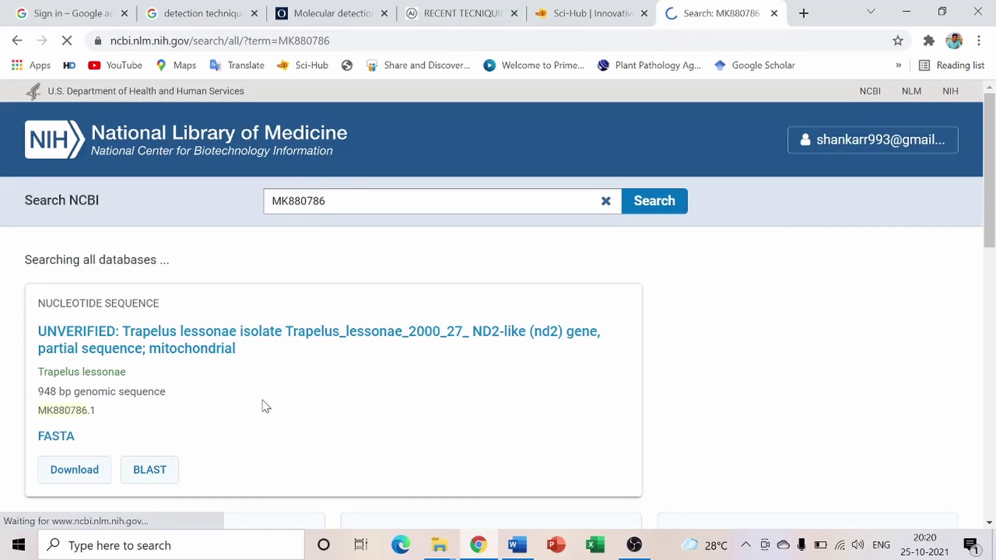
pyautogui.click(16, 43)
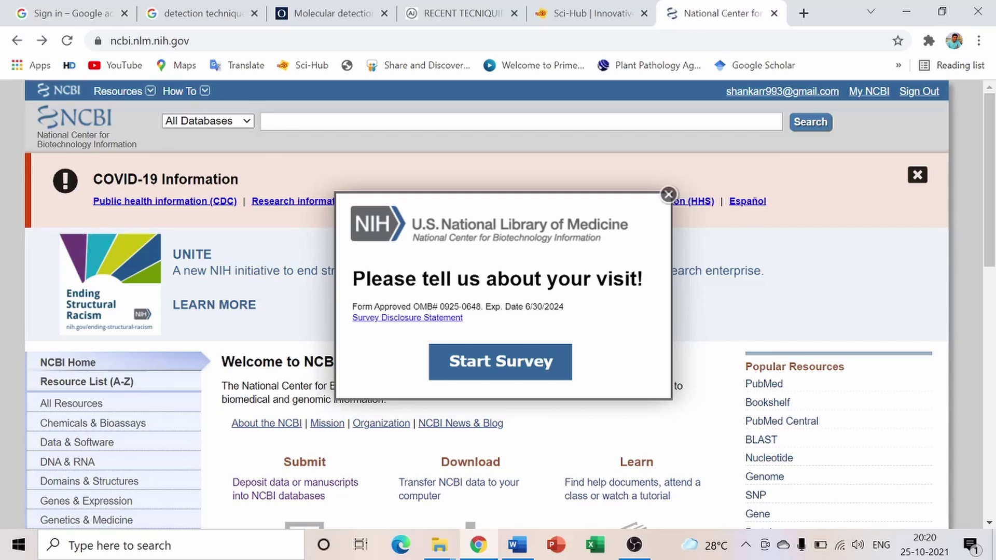
# Search NCBI for MK880692 and open the 516 bp Athelia sp. isolate Sr1 ITS record MK880692.1
pyautogui.write('MK88069')
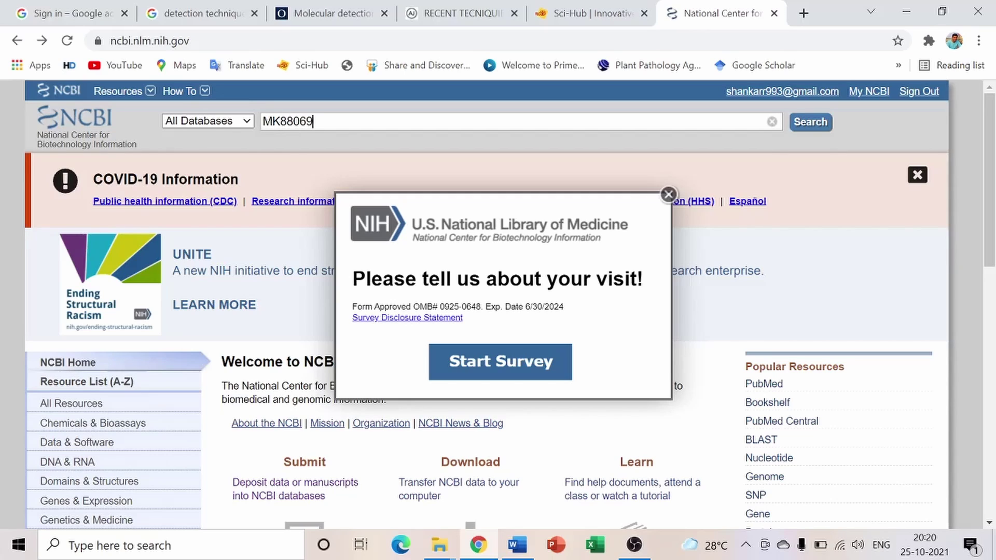
pyautogui.write('2')
pyautogui.click(666, 198)
pyautogui.click(809, 122)
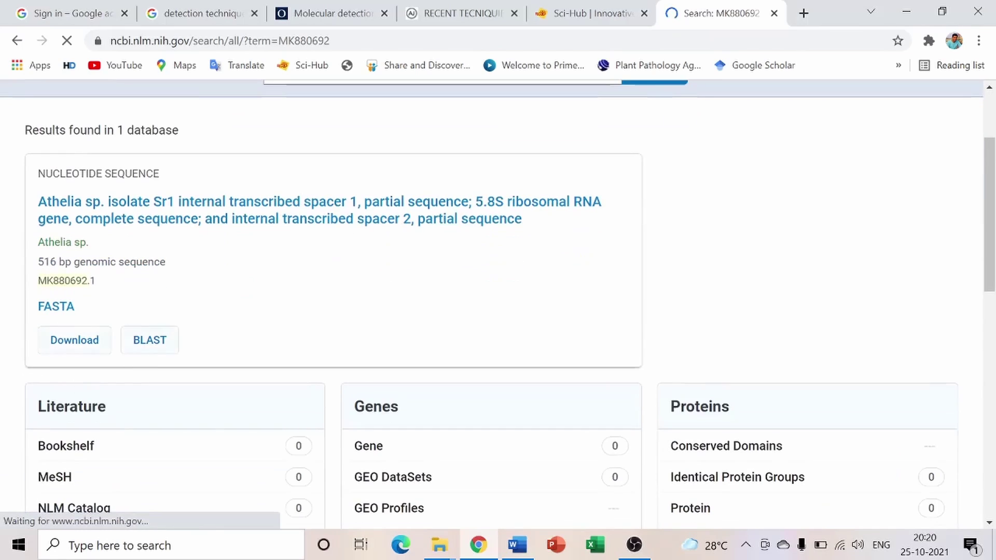
pyautogui.click(109, 293)
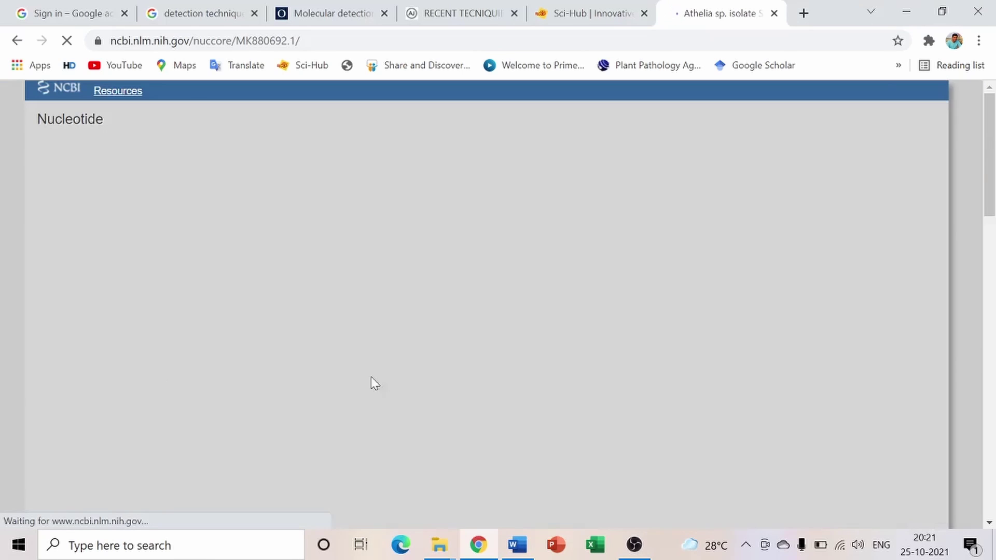
pyautogui.scroll(-2, 469, 346)
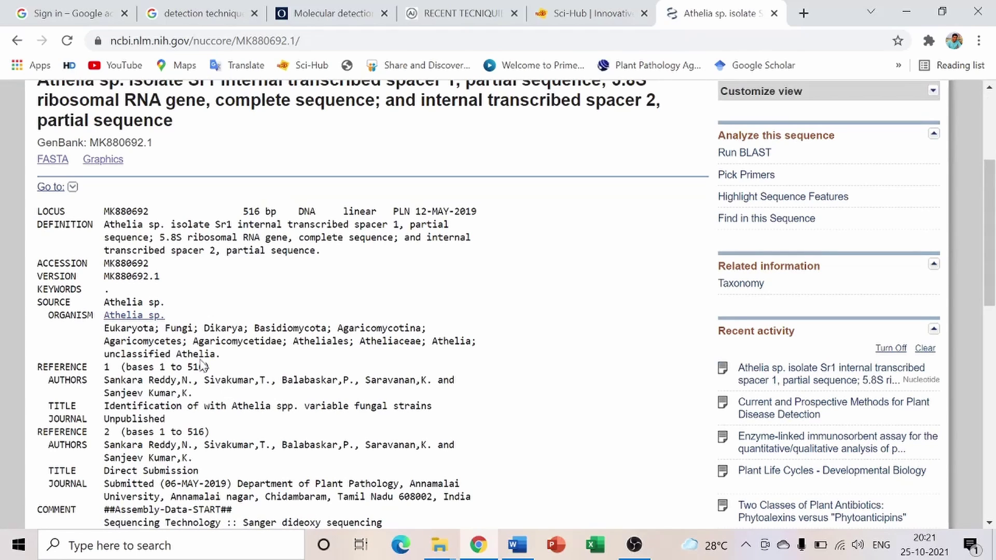
pyautogui.scroll(3, 458, 406)
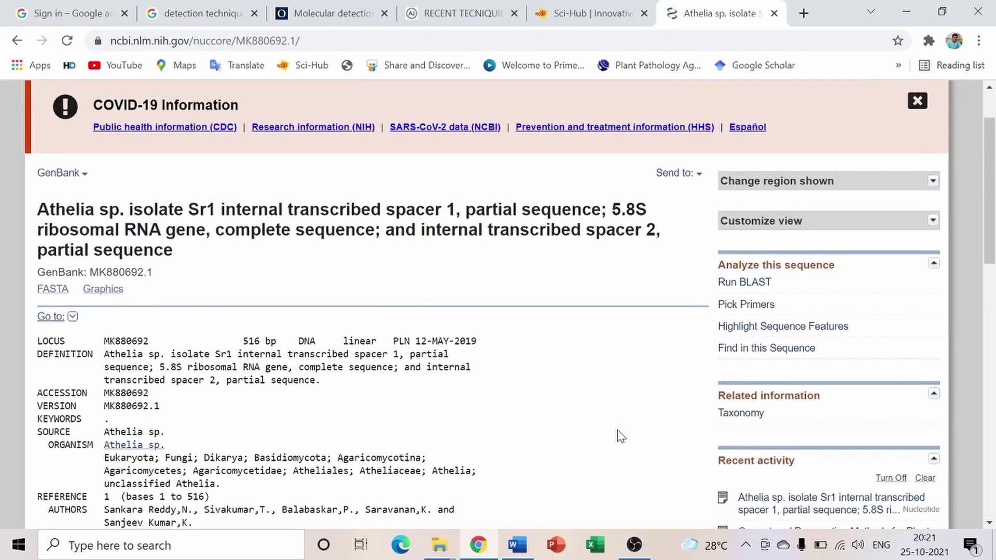
pyautogui.moveTo(639, 552)
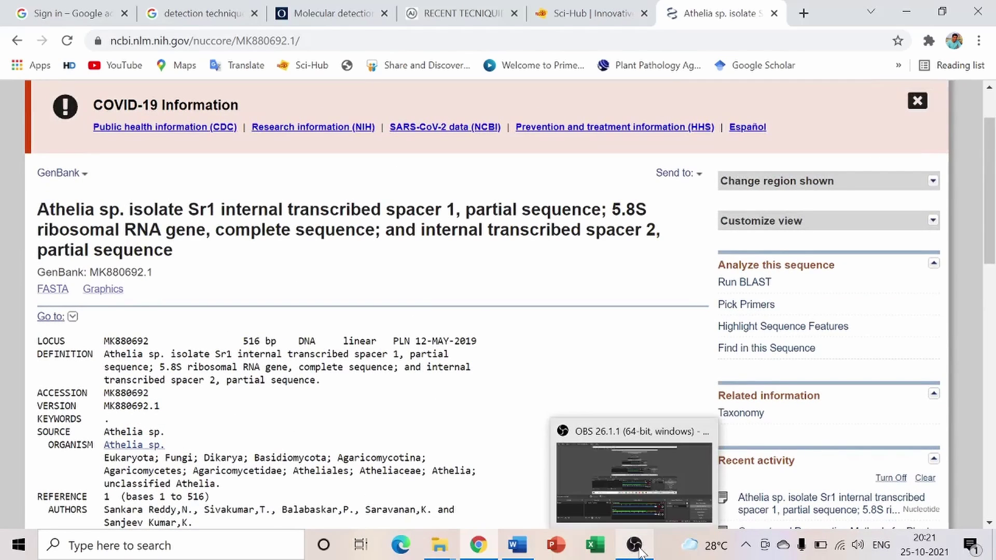